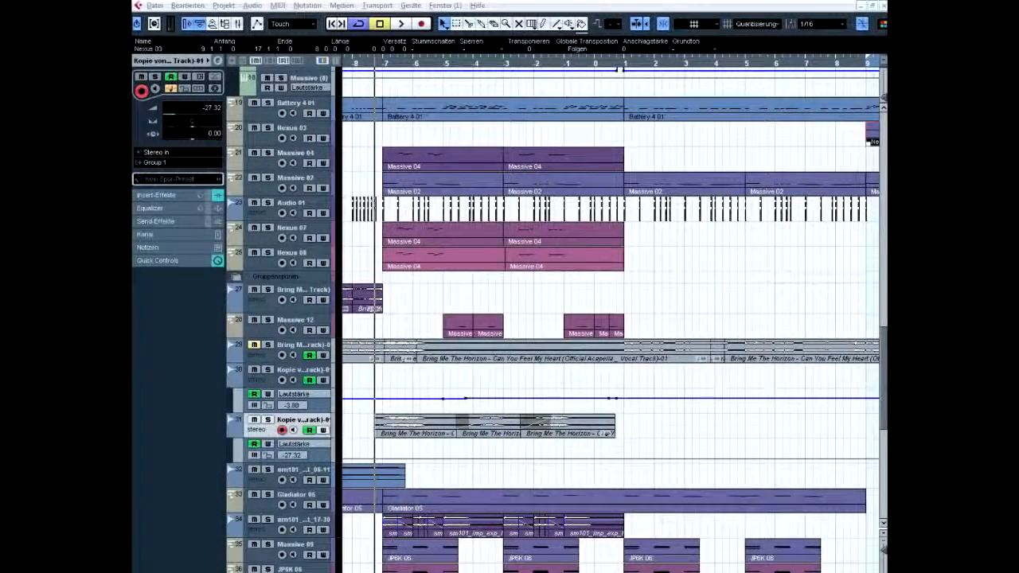
# Play back the vocal section from bar -7 and examine the following arrangement around the Nexus 03 part
pyautogui.press('space')
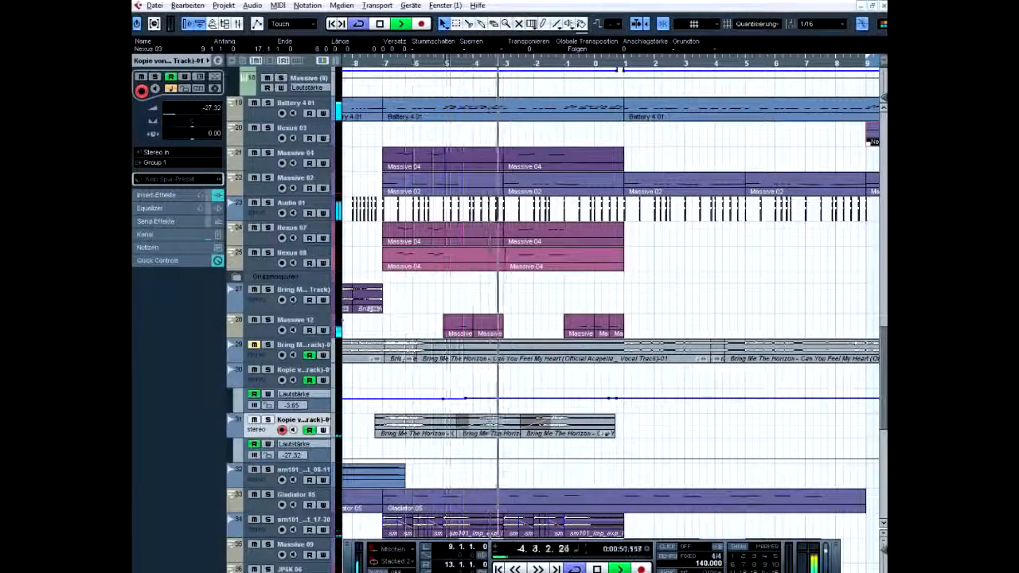
pyautogui.press('space')
pyautogui.hscroll(5, 610, 310)
pyautogui.hscroll(5, 610, 310)
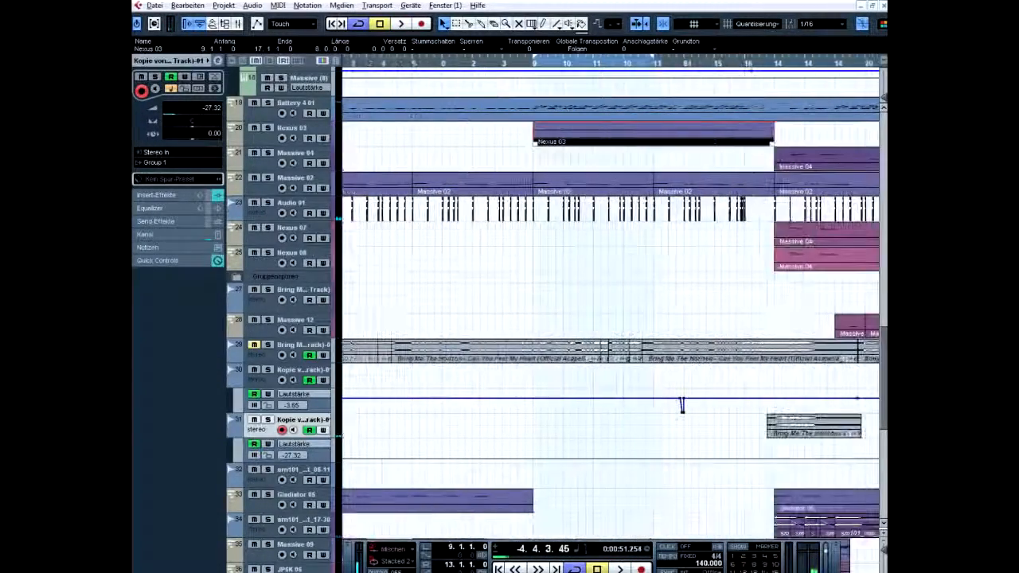
pyautogui.press('l')
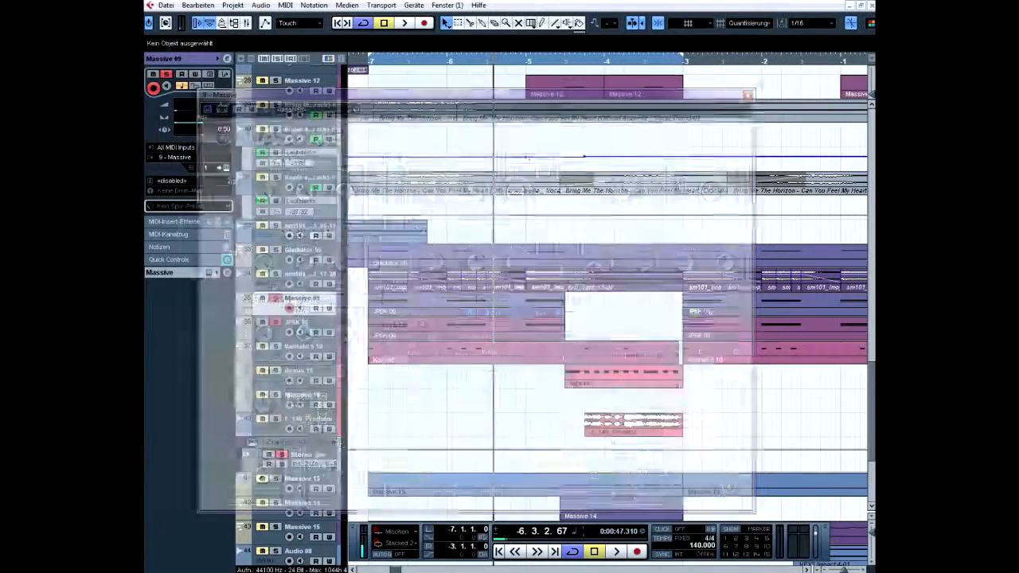
# Audition the JP6K 06 track alone from just before bar -7, and switch the solo from it to Massive 09
pyautogui.click(363, 61)
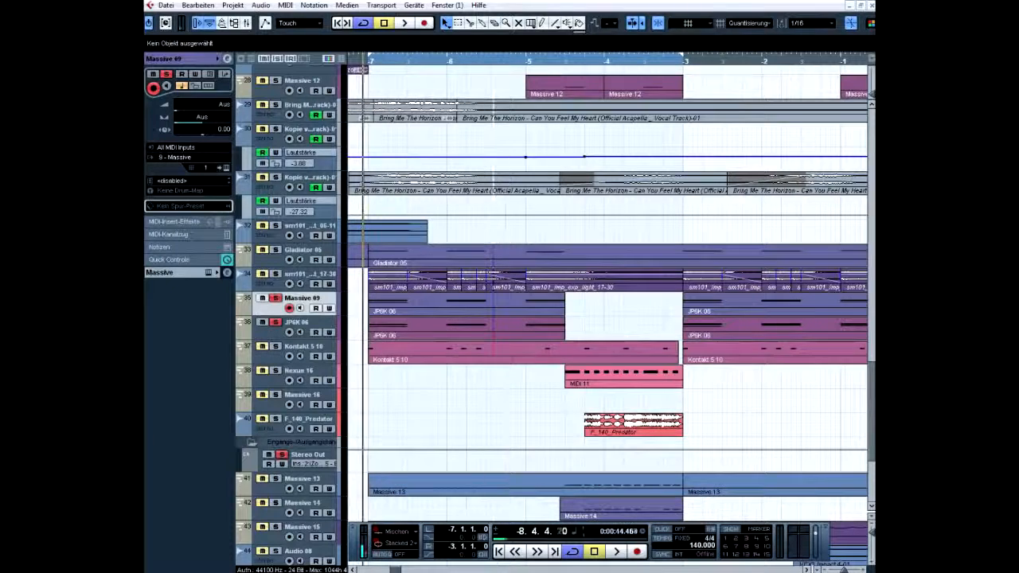
pyautogui.click(298, 322)
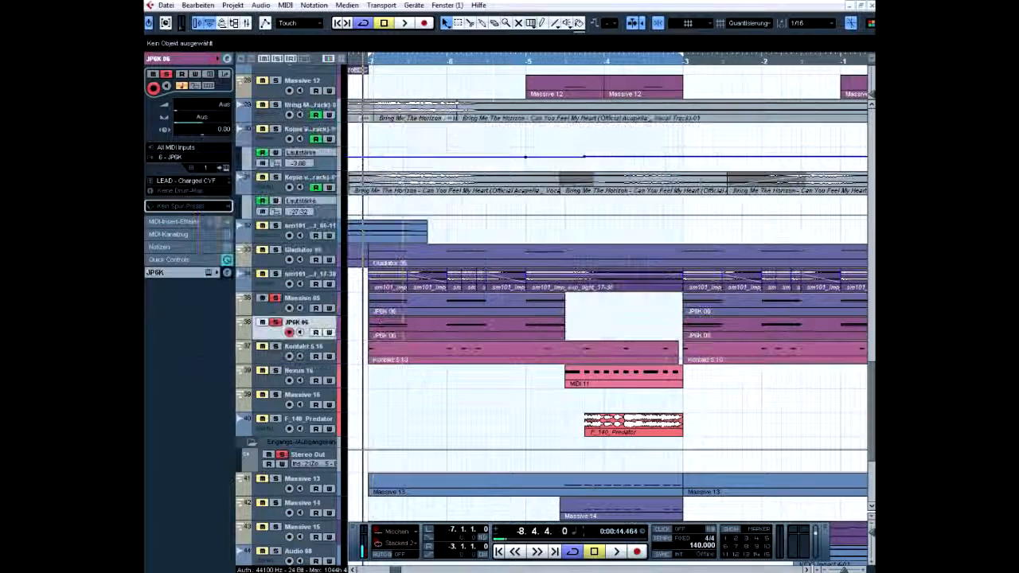
pyautogui.click(302, 298)
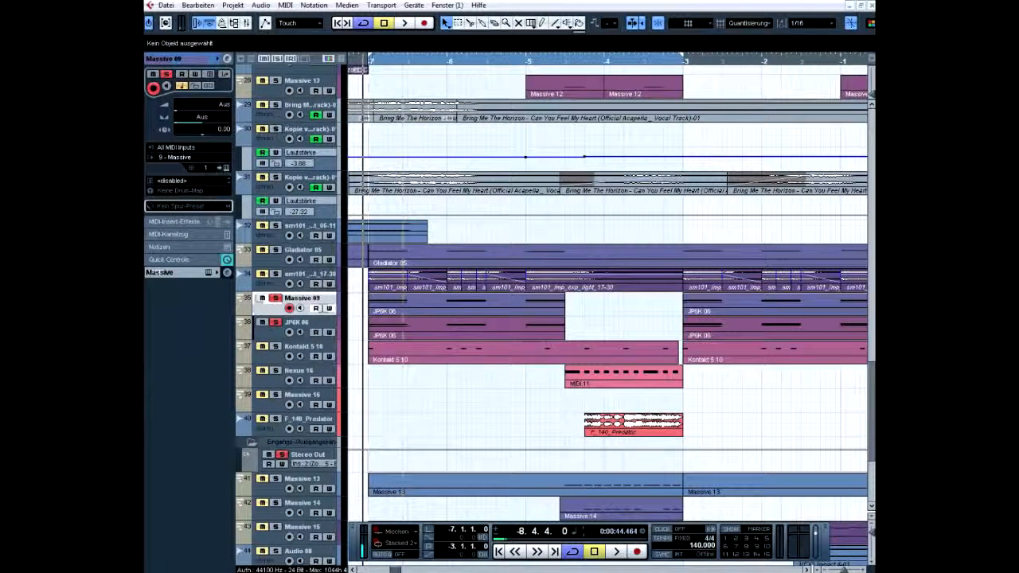
pyautogui.press('s')
pyautogui.press('space')
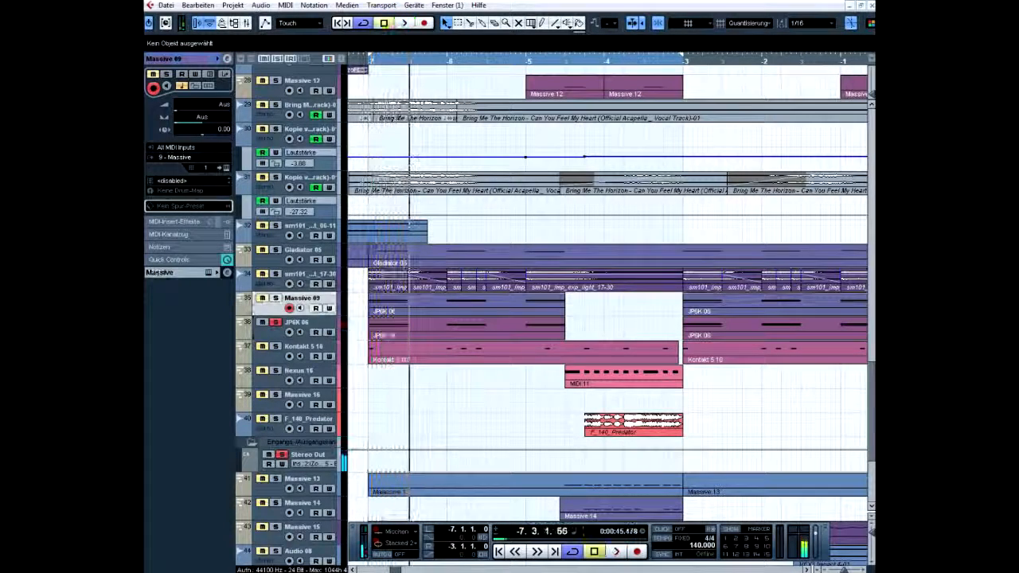
pyautogui.press('s')
pyautogui.press('space')
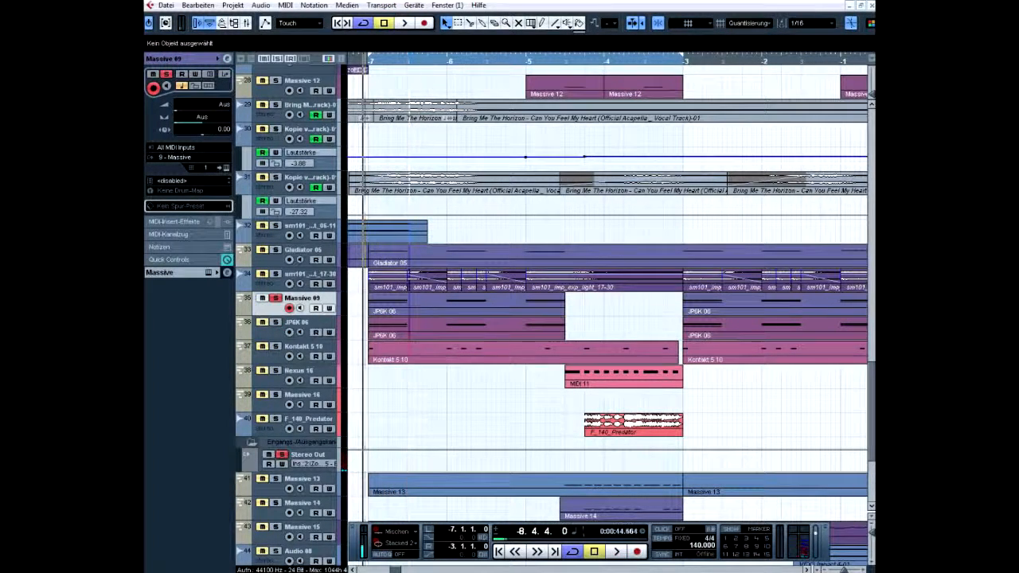
# View the Massive 09 synth's settings and play back the soloed track from bar -7
pyautogui.click(210, 75)
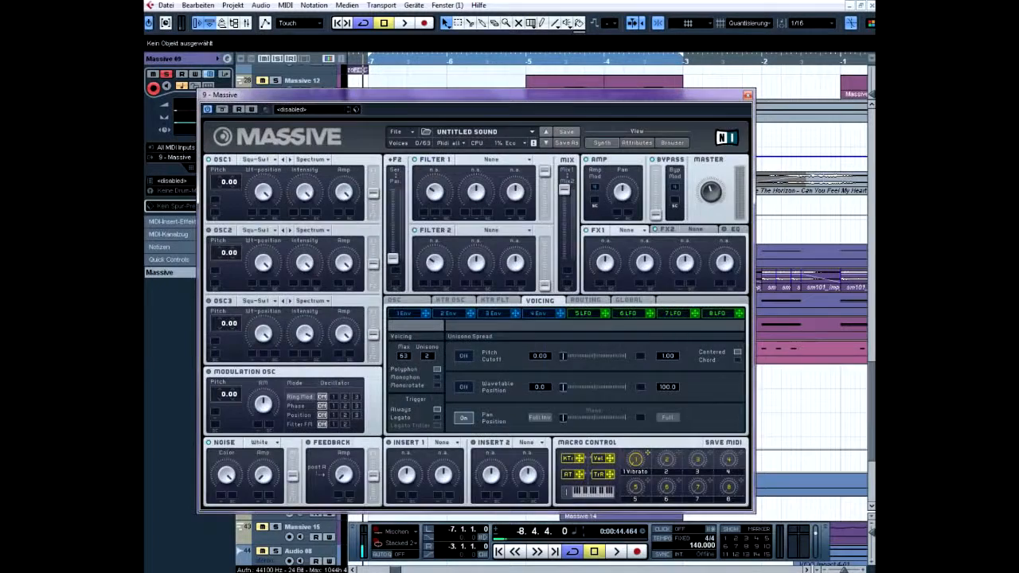
pyautogui.click(748, 95)
pyautogui.click(405, 23)
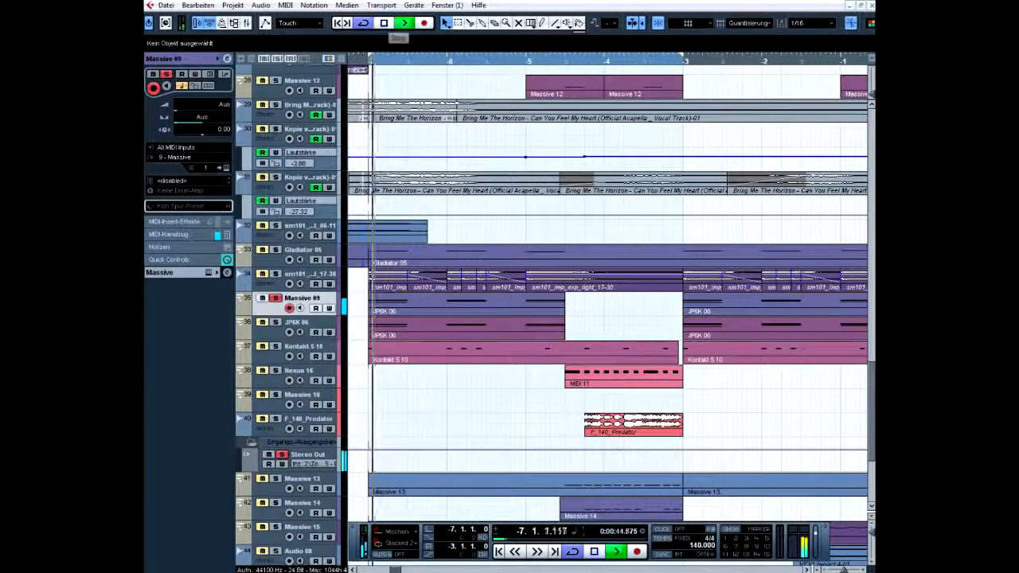
pyautogui.press('space')
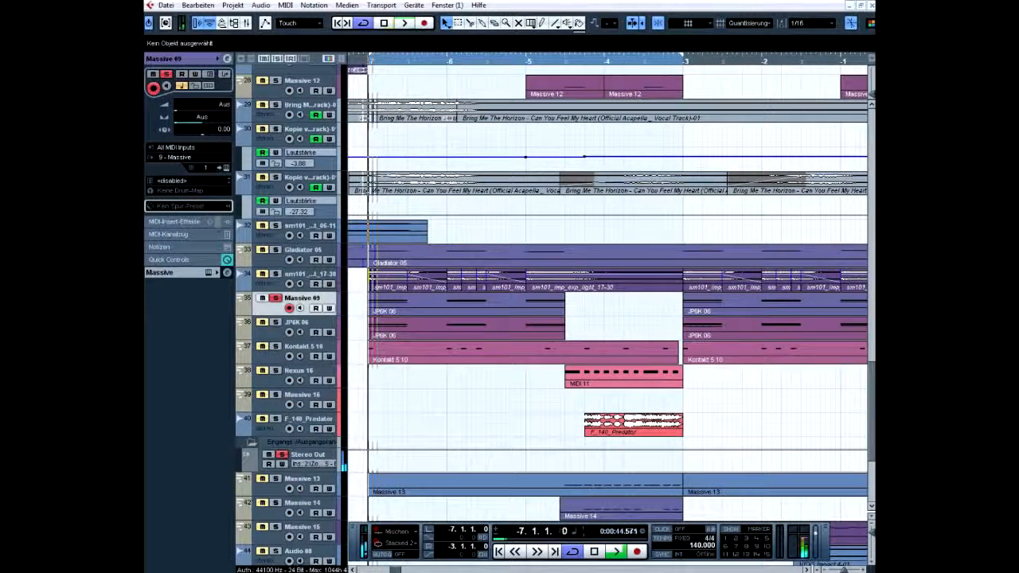
# Audition JP6K 06 and Massive 09 soloed together, and take JP6K 06 out of solo
pyautogui.click(275, 322)
pyautogui.press('space')
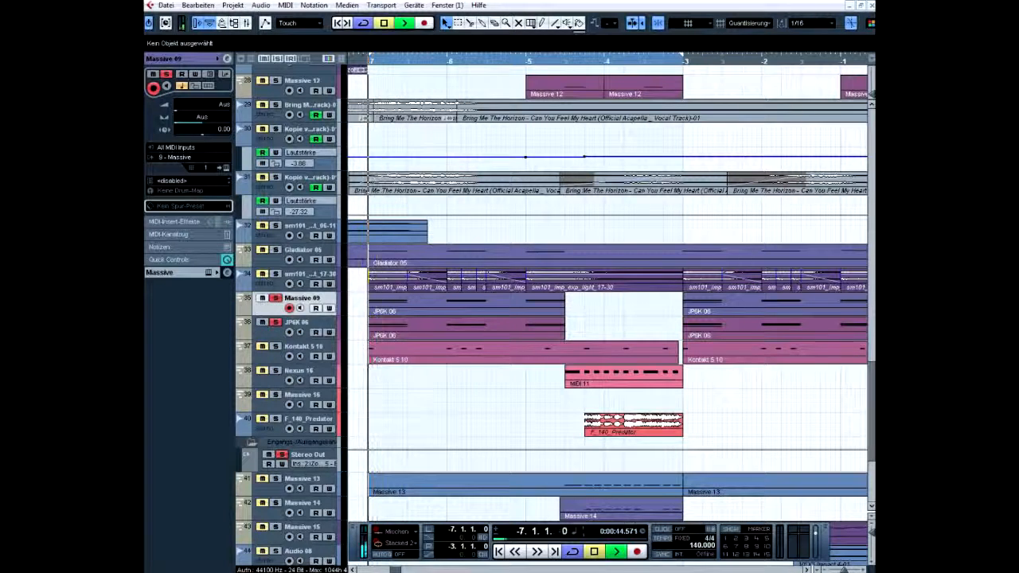
pyautogui.click(276, 322)
# Open the Massive 09 synth and detune OSC1 to -0.21 and OSC2 to 0.21
pyautogui.click(227, 168)
pyautogui.moveTo(338, 95); pyautogui.dragTo(335, 74)
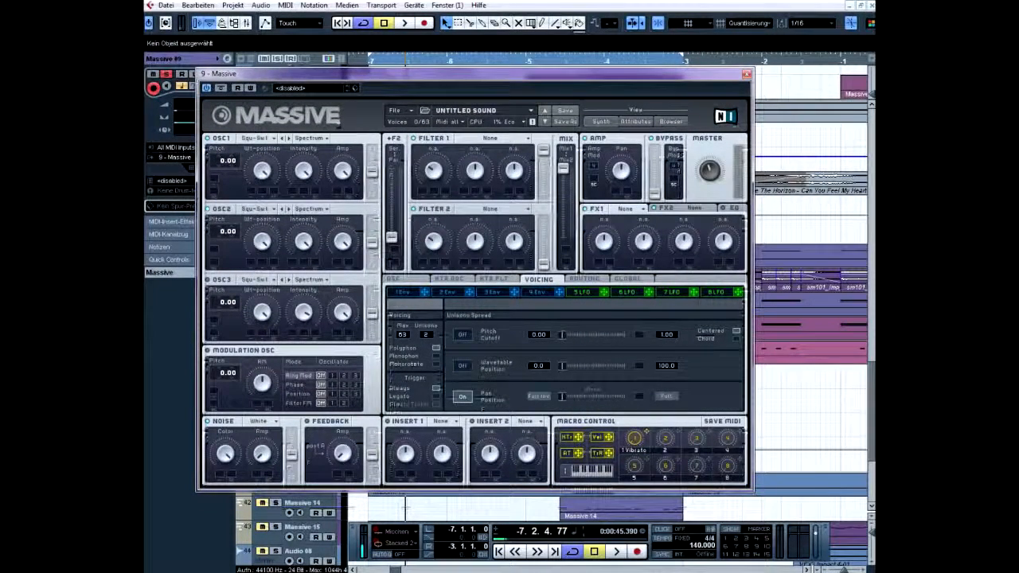
pyautogui.click(257, 209)
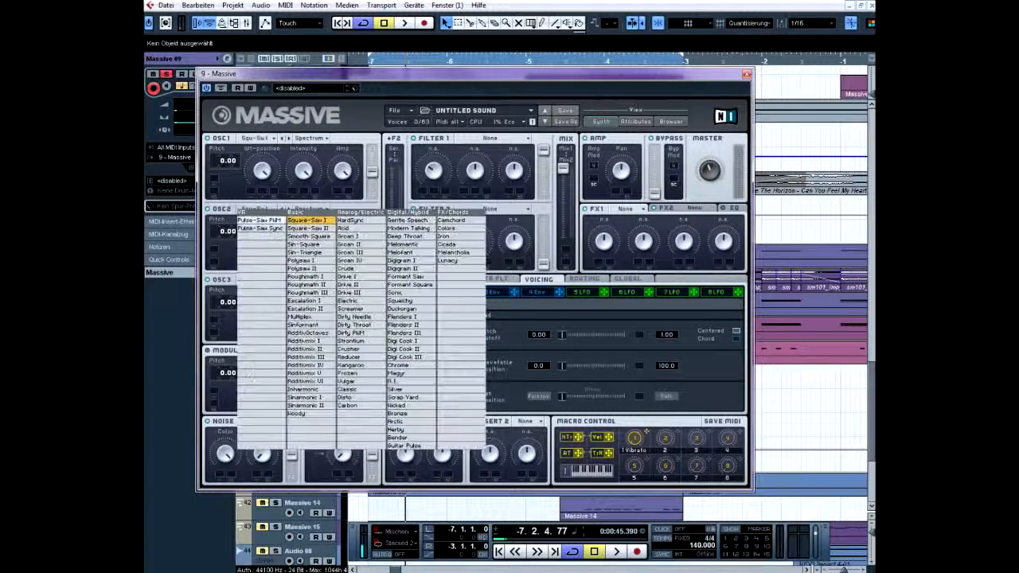
pyautogui.click(257, 210)
pyautogui.moveTo(231, 233); pyautogui.dragTo(231, 231)
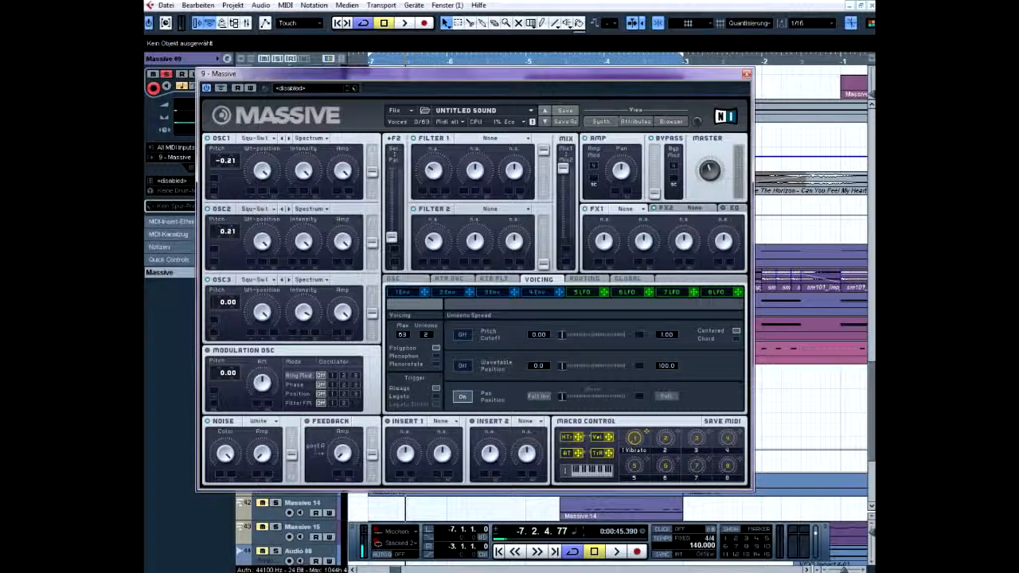
# Set Massive's Unisono to 8 voices, enable the Pitch Cutoff unisono spread and audition the sound
pyautogui.moveTo(426, 334); pyautogui.dragTo(426, 315)
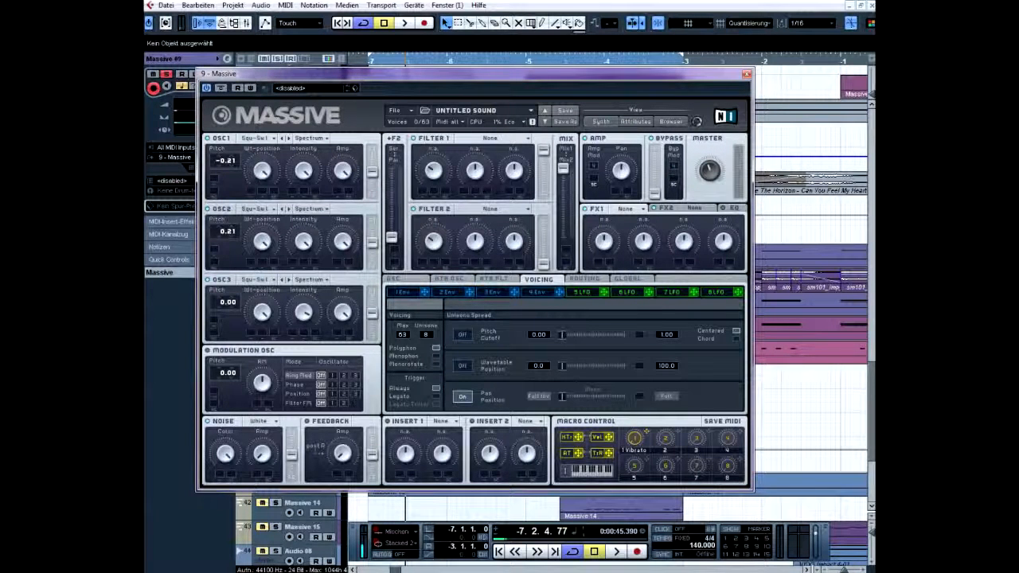
pyautogui.click(463, 335)
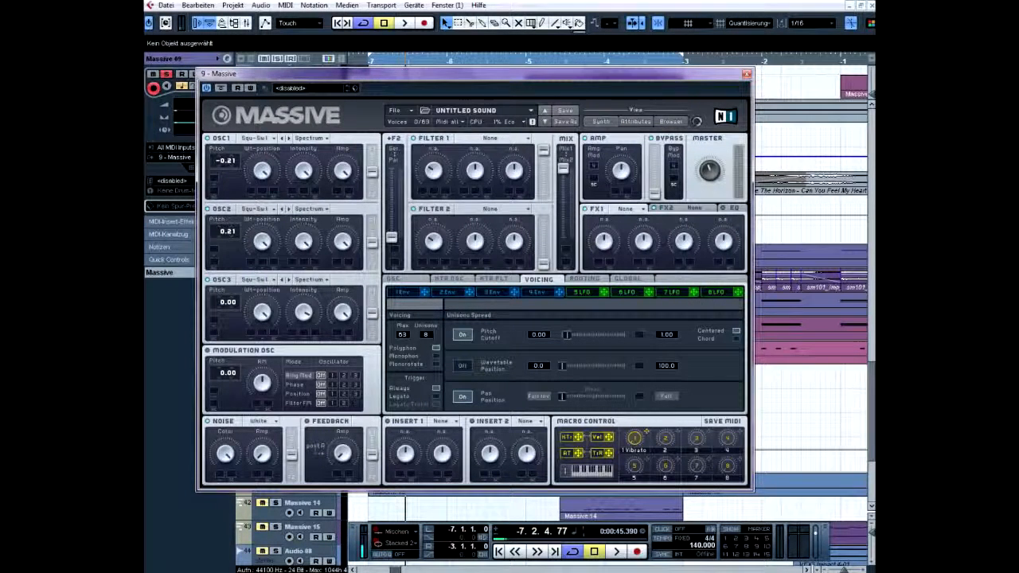
pyautogui.click(746, 73)
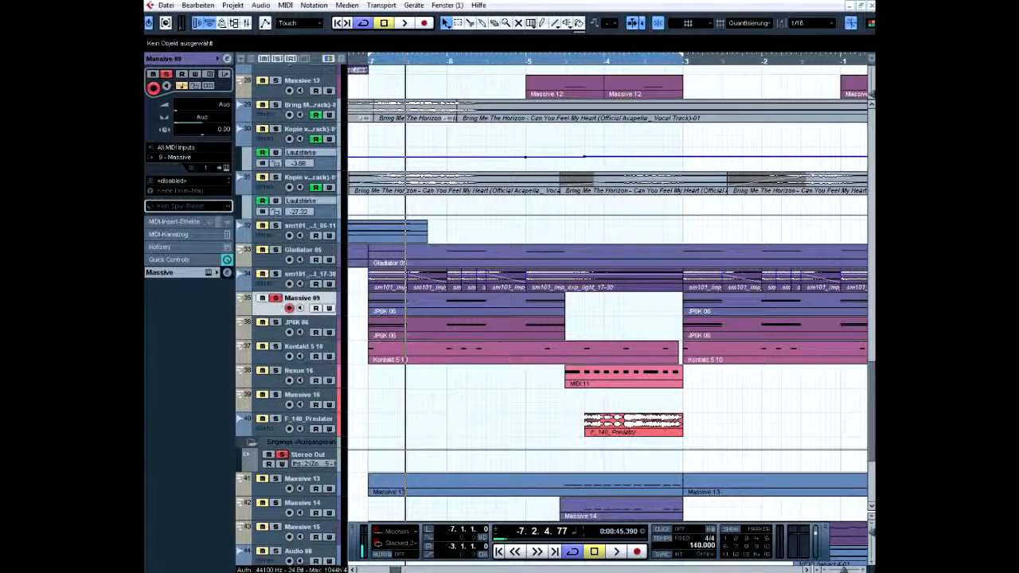
pyautogui.press('space')
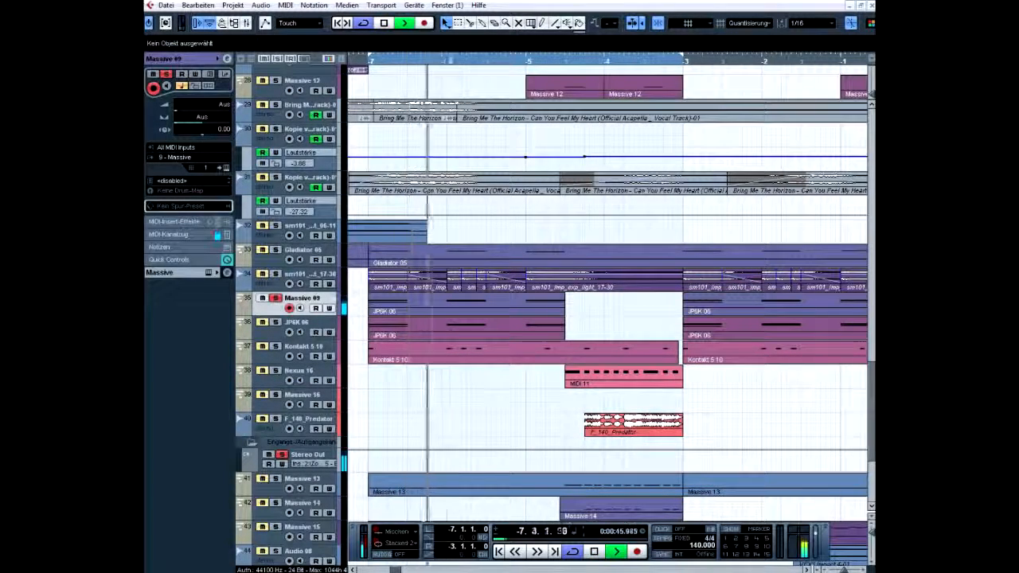
pyautogui.click(227, 168)
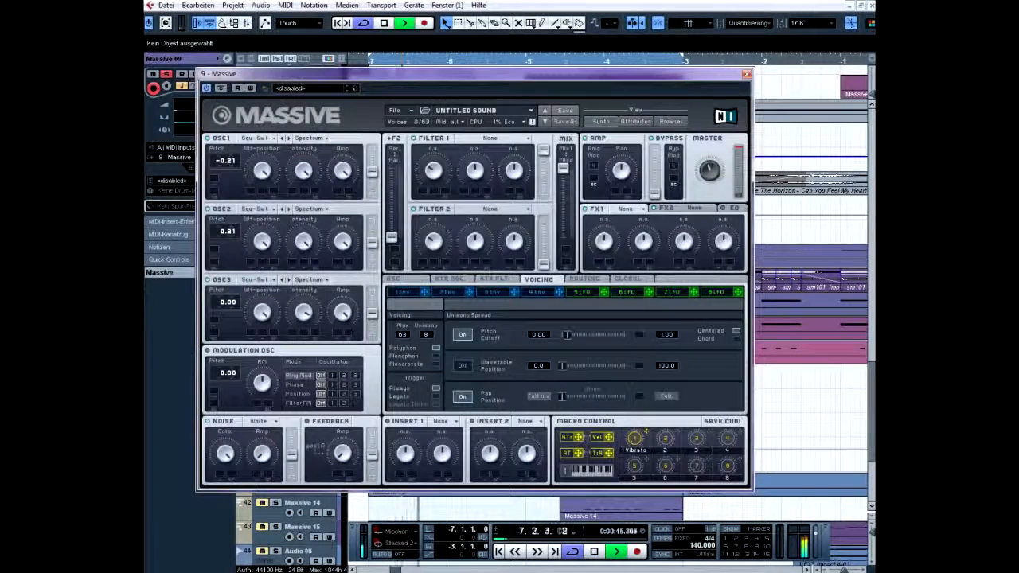
pyautogui.press('space')
# Set Massive's noise type to Bright with a lower noise Amp and audition it from bar -7
pyautogui.press('KP_1')
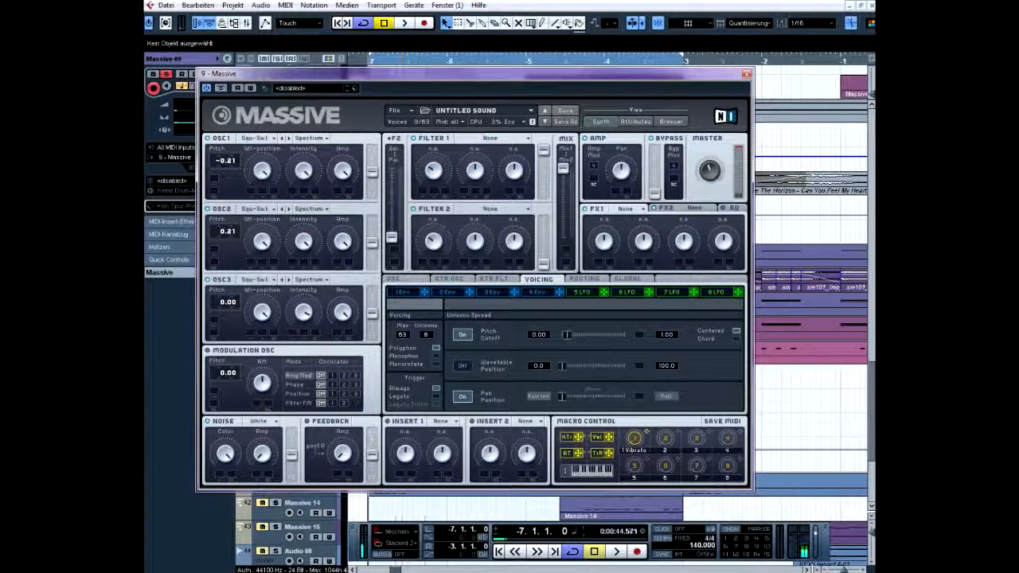
pyautogui.click(263, 422)
pyautogui.click(263, 412)
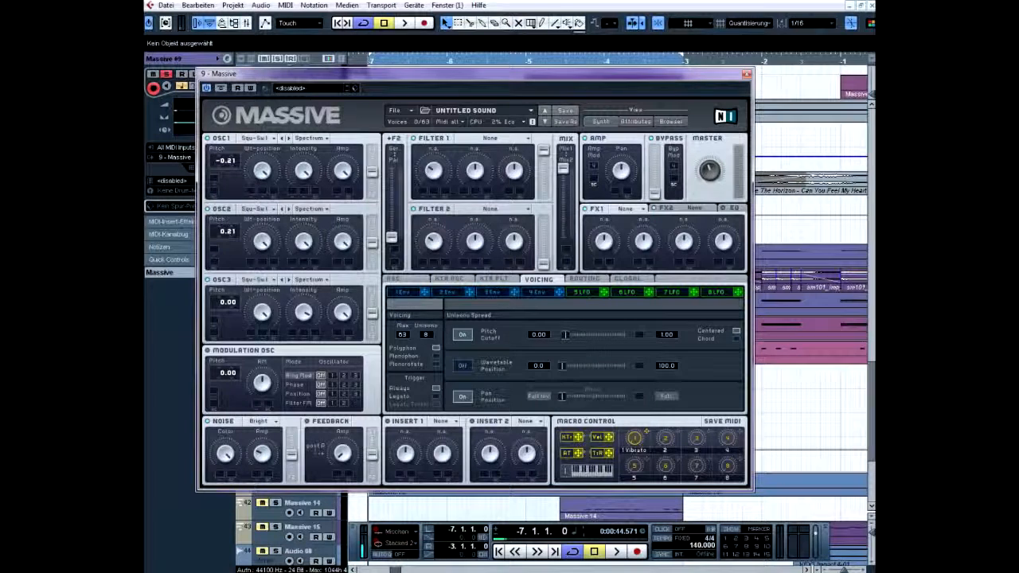
pyautogui.press('space')
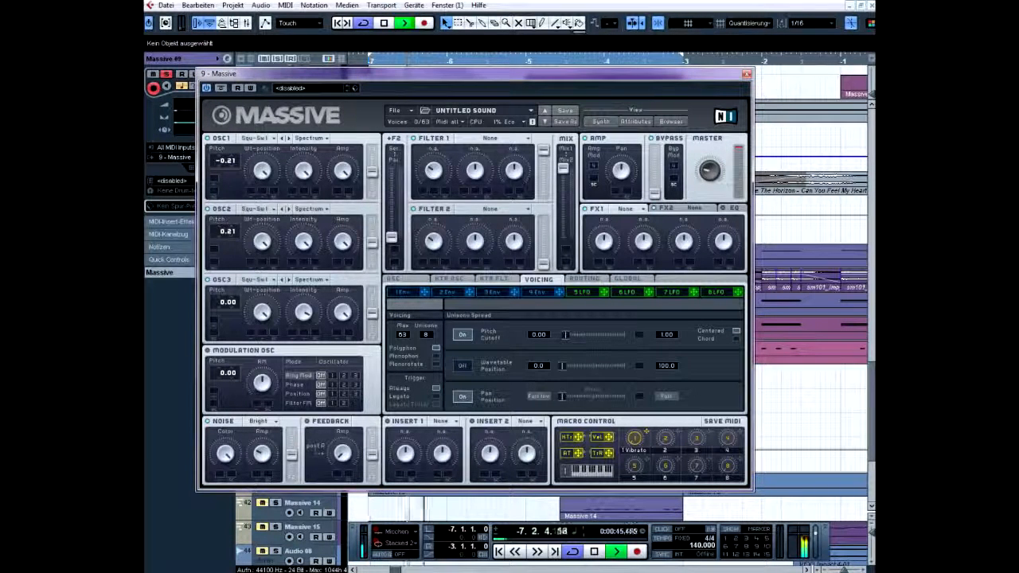
pyautogui.press('space')
# Reset Massive to a new, untitled sound and close the synth window
pyautogui.click(397, 111)
pyautogui.click(404, 112)
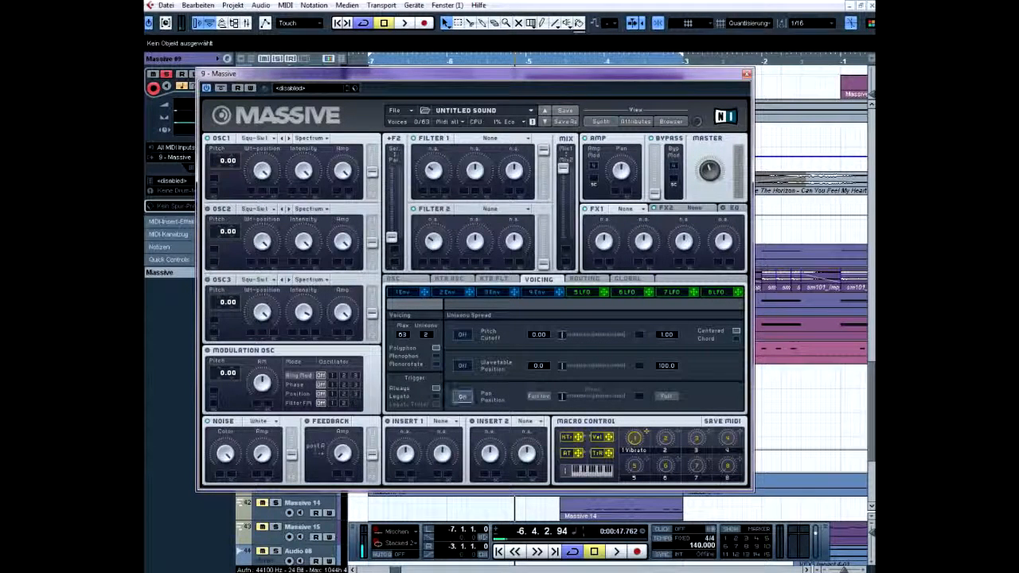
pyautogui.click(542, 292)
pyautogui.click(747, 74)
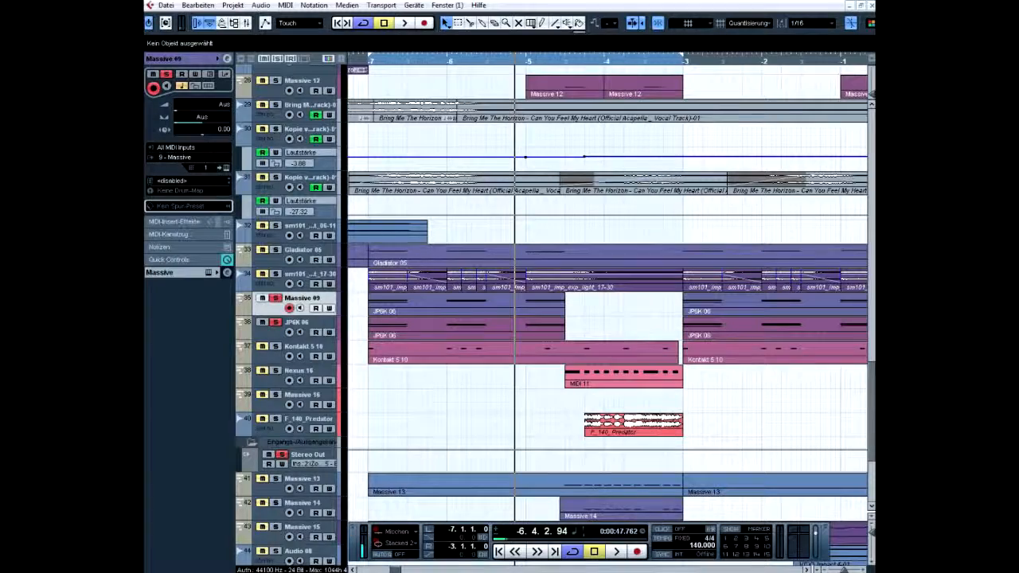
# Solo the Gladiator 05 track and look through the lead patch list in its synth, keeping LD AngrySaws XS
pyautogui.click(275, 250)
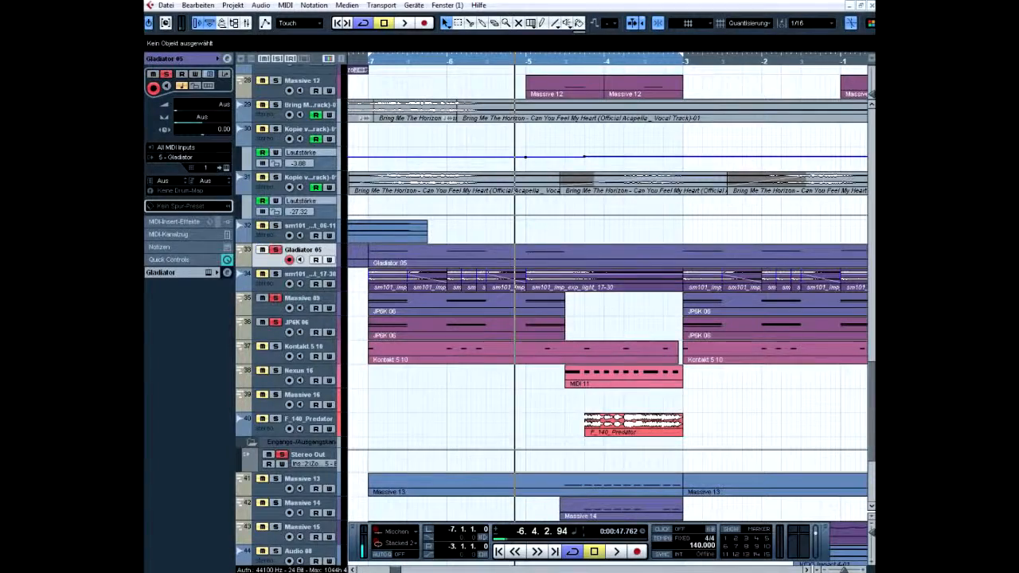
pyautogui.click(226, 168)
pyautogui.moveTo(430, 73); pyautogui.dragTo(413, 37)
pyautogui.click(414, 82)
pyautogui.click(327, 82)
pyautogui.click(413, 82)
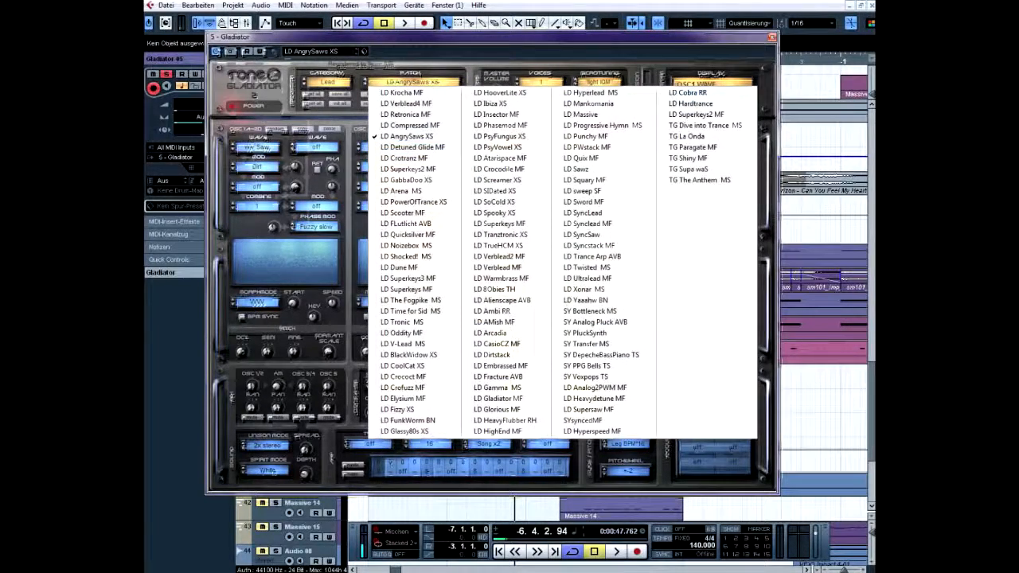
pyautogui.click(414, 73)
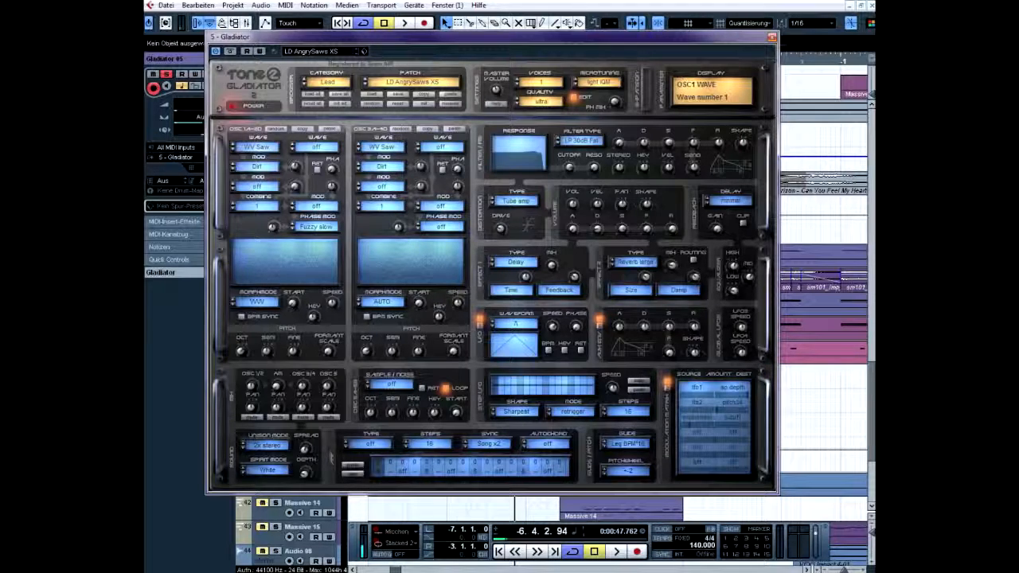
pyautogui.click(772, 38)
# Examine the MIDI notes of the Gladiator 05 part from bar -7 in the note editor
pyautogui.press('KP_1')
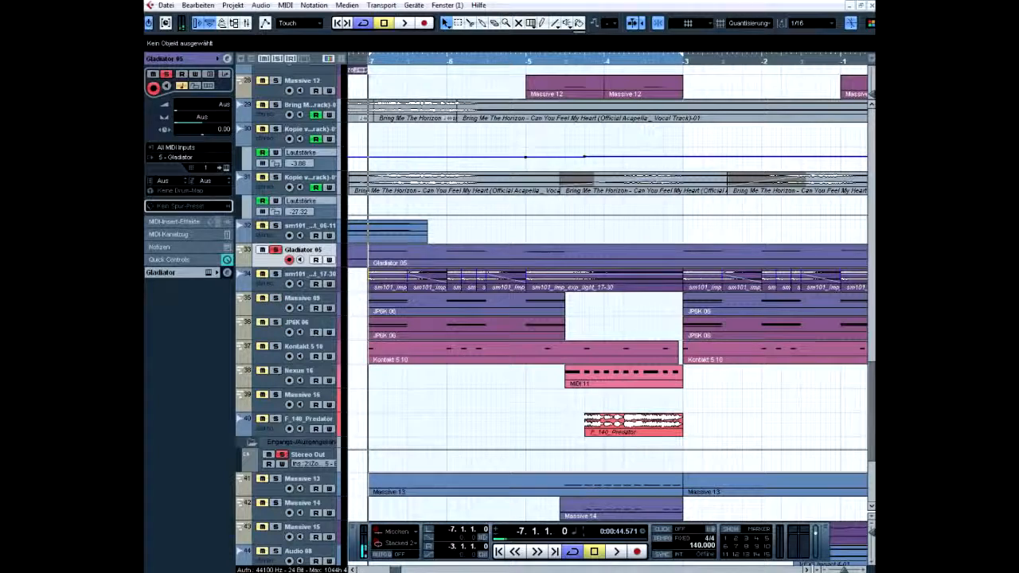
pyautogui.doubleClick(488, 253)
pyautogui.scroll(-3, 489, 253)
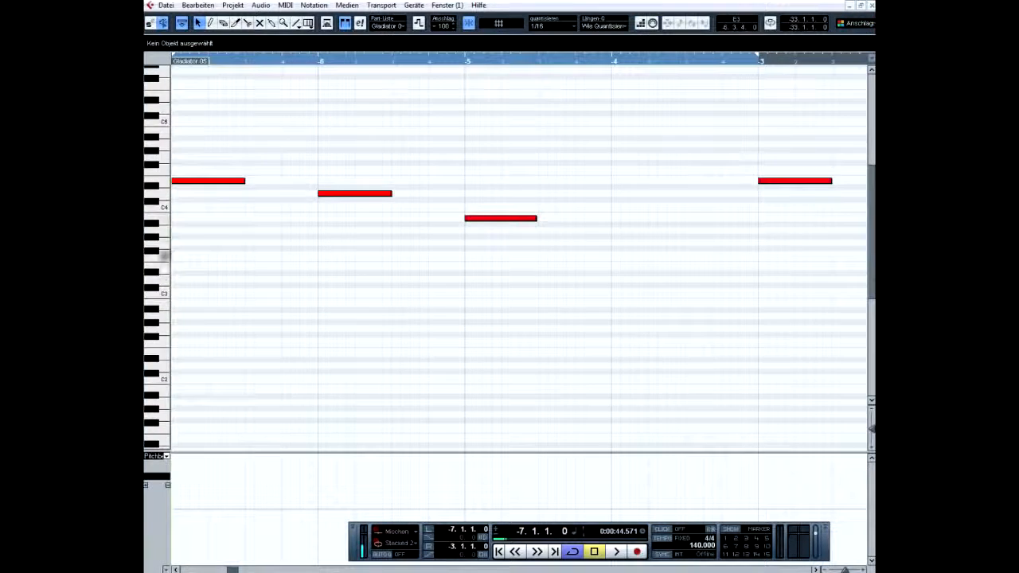
pyautogui.press('Return')
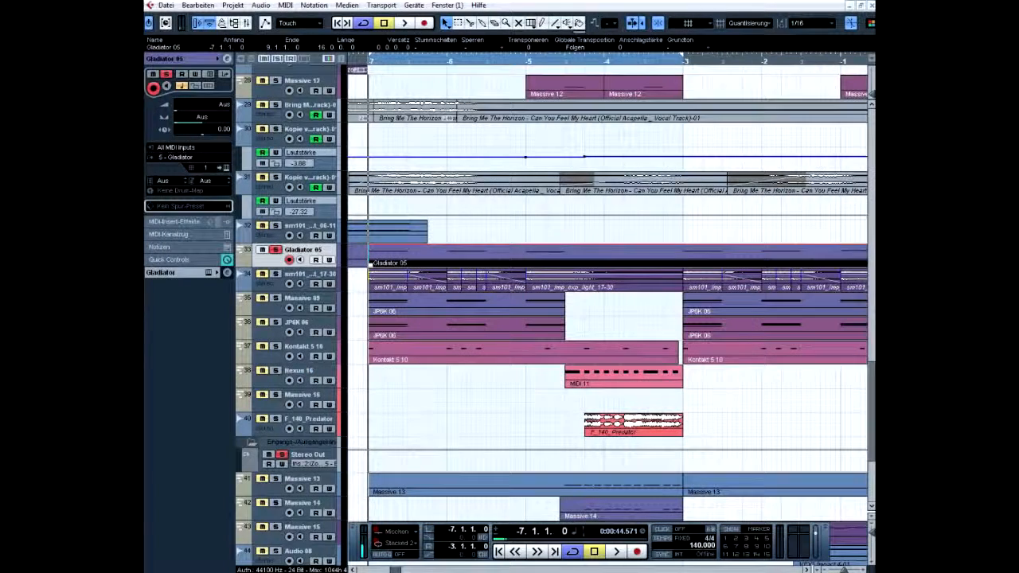
# Play the Gladiator 05 track alone from bar -7 and return to the start
pyautogui.click(404, 23)
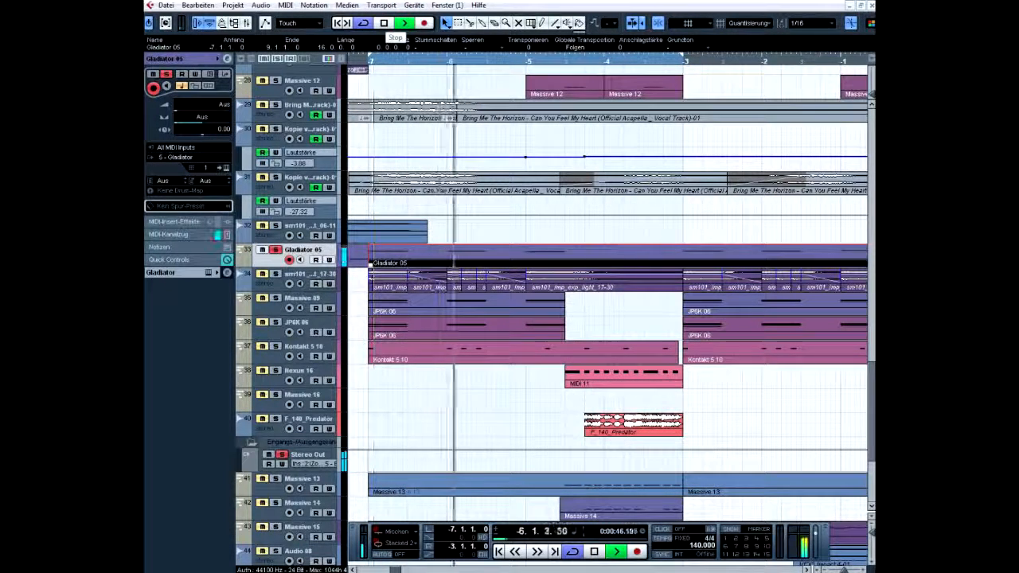
pyautogui.click(384, 23)
pyautogui.click(384, 23)
# Solo Massive 09 and JP6K 06 alongside Gladiator 05 and audition the three layers from bar -7
pyautogui.click(275, 298)
pyautogui.click(276, 323)
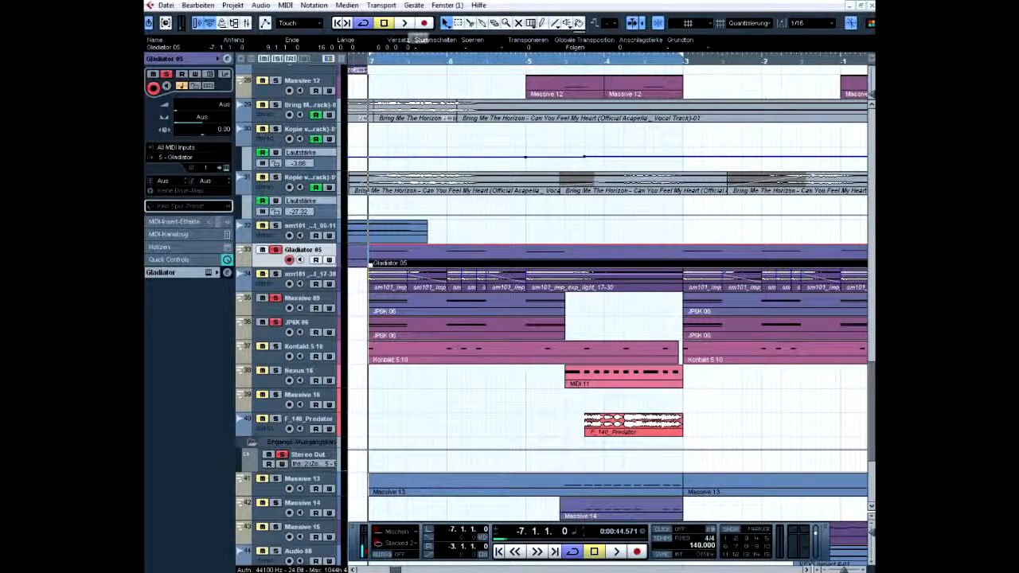
pyautogui.click(404, 23)
pyautogui.click(384, 24)
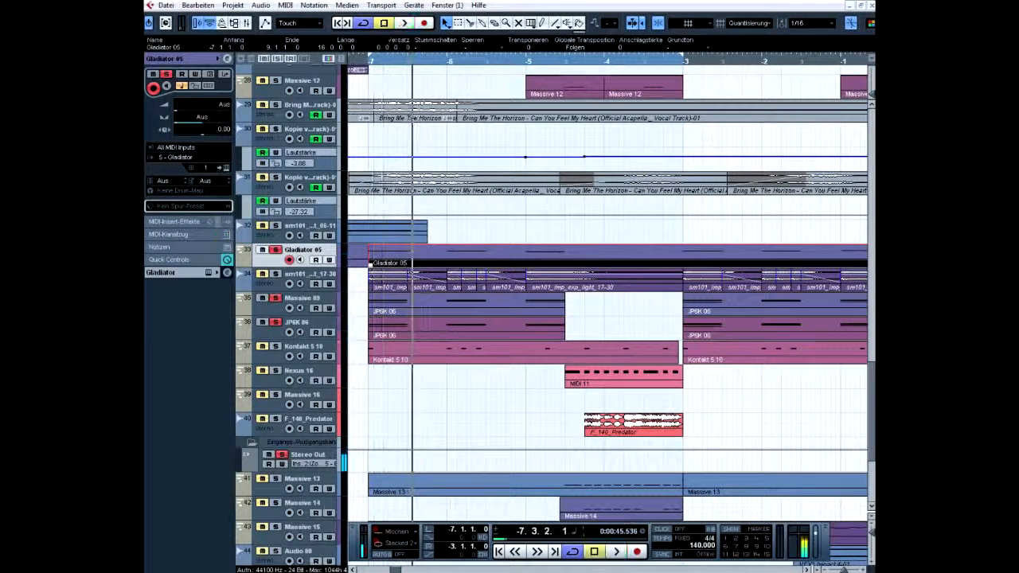
pyautogui.click(385, 23)
# Solo the Massive 02 track and open its Massive synth
pyautogui.scroll(5, 299, 254)
pyautogui.click(276, 243)
pyautogui.click(226, 168)
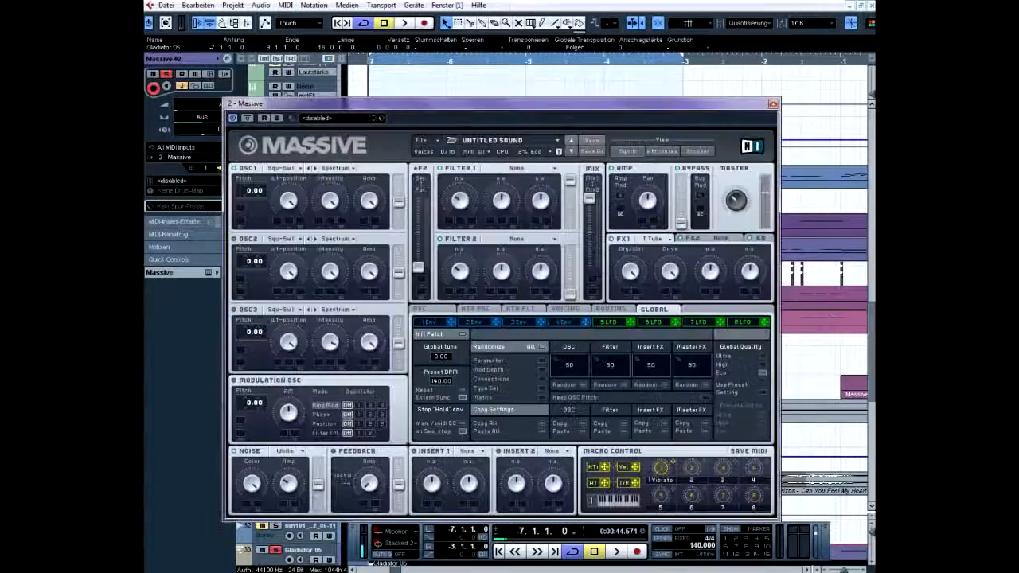
# Close the Massive synth of the Massive 02 track and audition the soloed layers from bar -7
pyautogui.moveTo(414, 103); pyautogui.dragTo(369, 61)
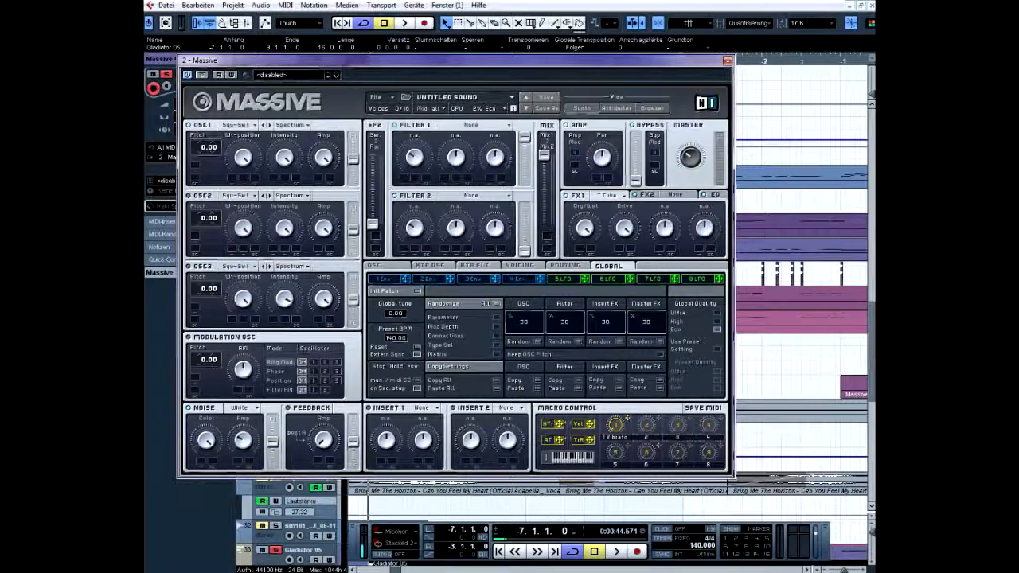
pyautogui.click(727, 61)
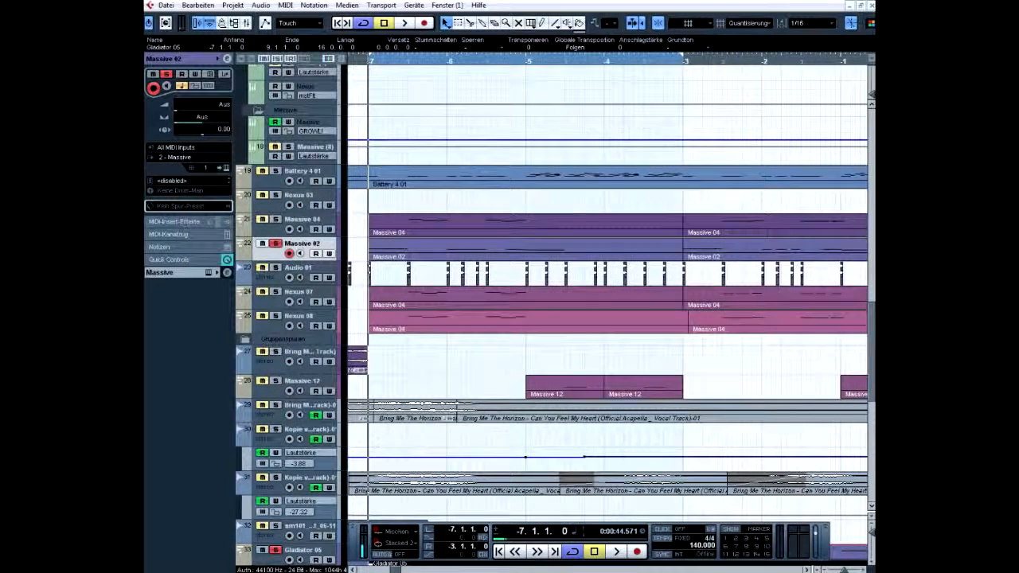
pyautogui.press('space')
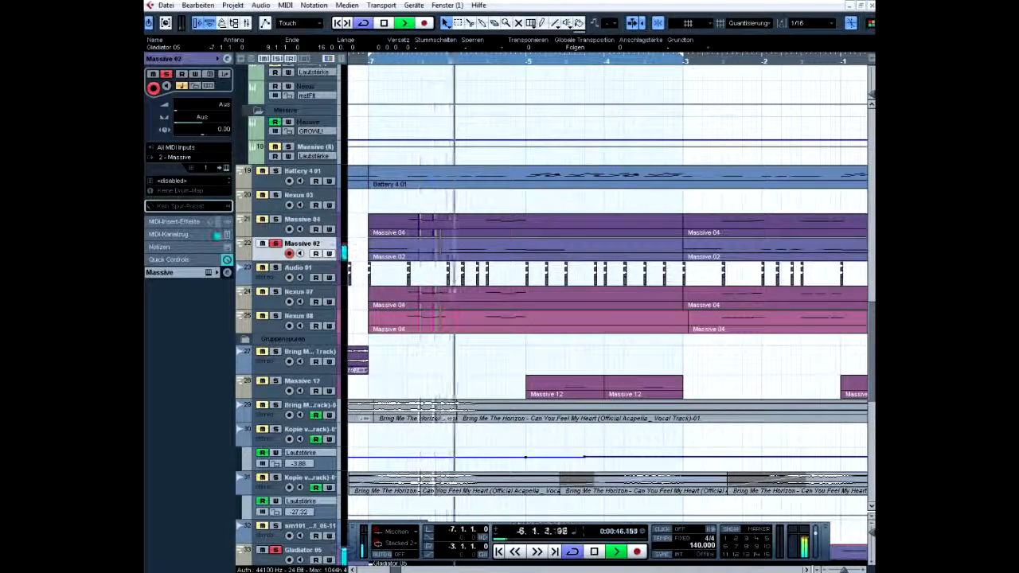
pyautogui.press('space')
# Select the Gladiator 05 track and display its audio insert effects
pyautogui.scroll(-5, 608, 295)
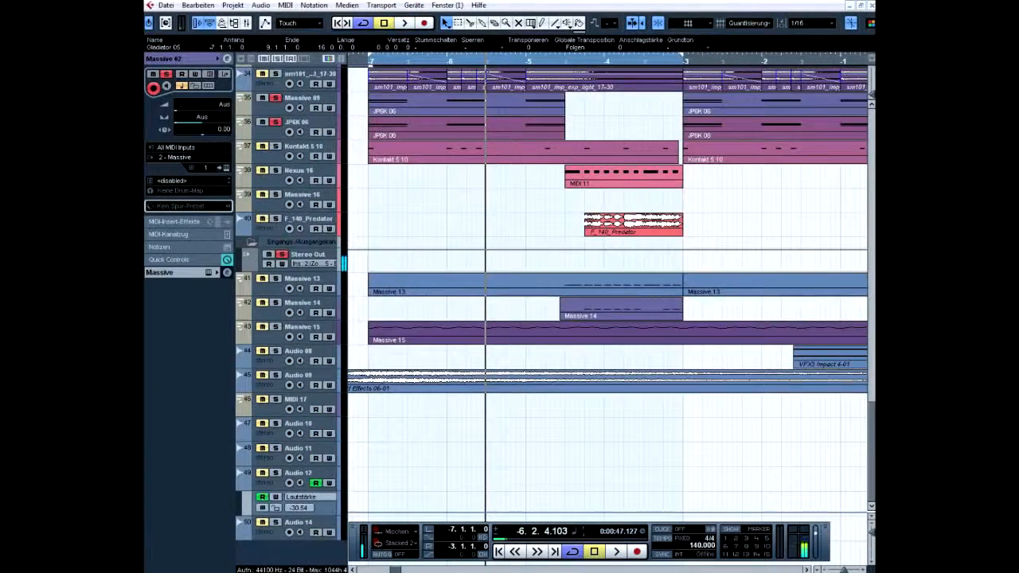
pyautogui.scroll(3, 607, 295)
pyautogui.click(302, 350)
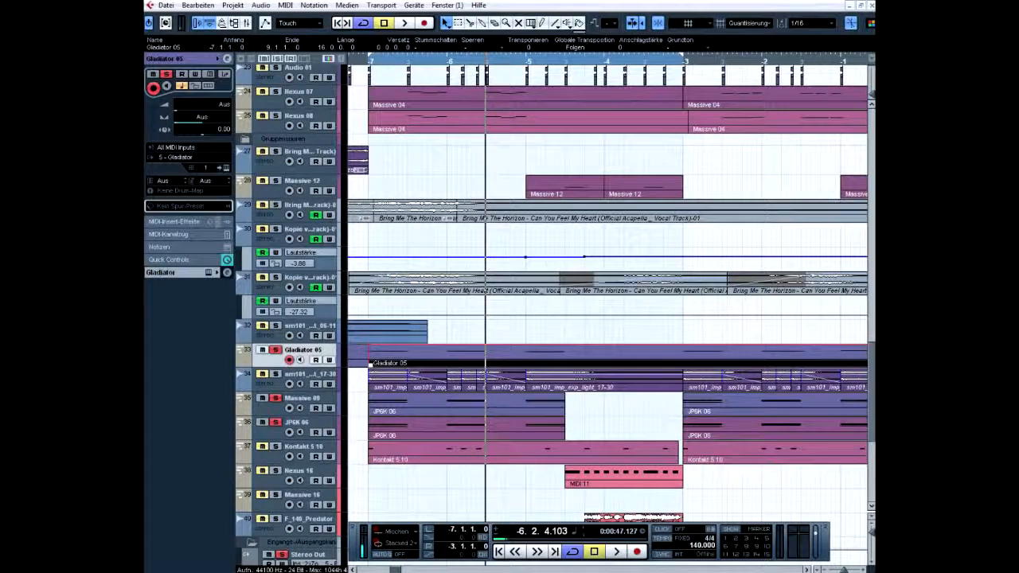
pyautogui.click(163, 272)
pyautogui.click(177, 135)
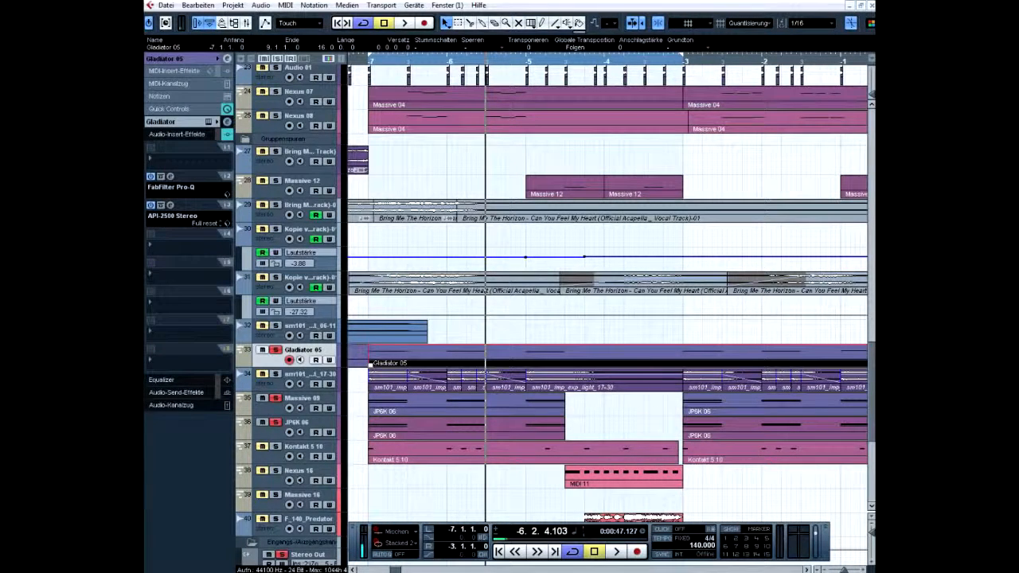
# Compare the insert effects on the Massive 09, Gladiator 05 and JP6K 06 tracks
pyautogui.click(303, 399)
pyautogui.click(297, 423)
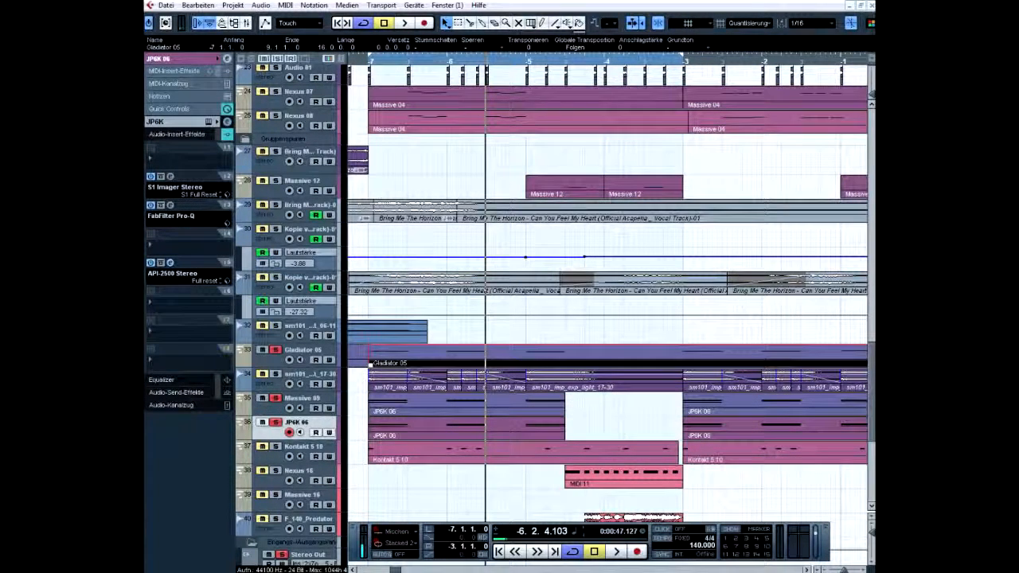
pyautogui.click(302, 399)
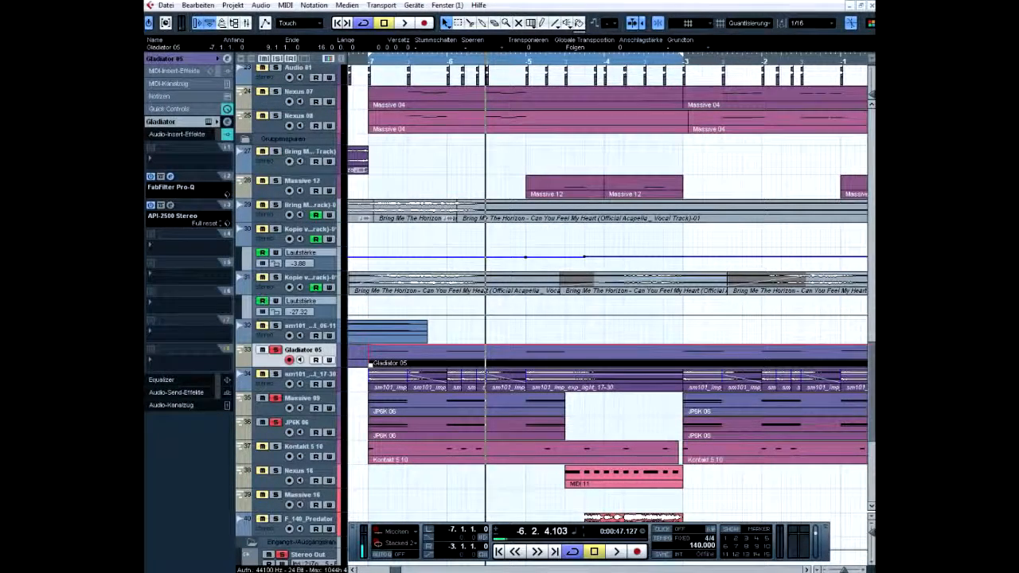
pyautogui.click(170, 177)
pyautogui.moveTo(479, 224)
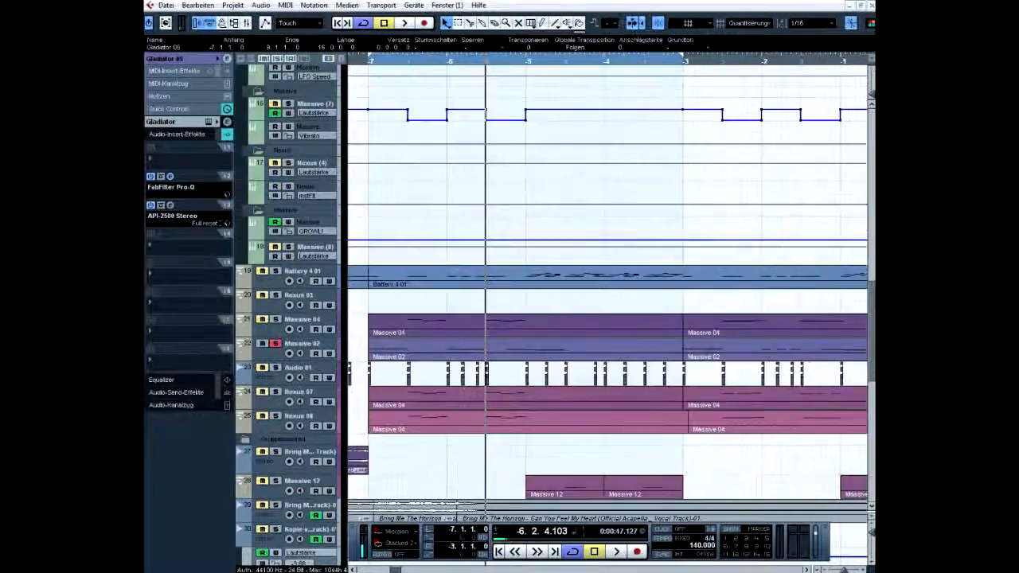
pyautogui.scroll(-7, 609, 286)
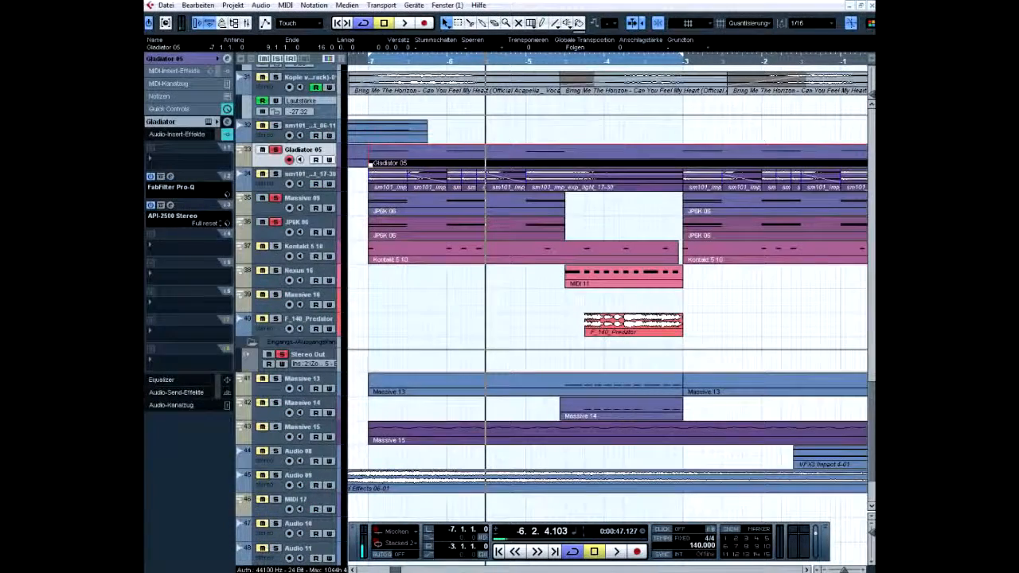
pyautogui.click(297, 223)
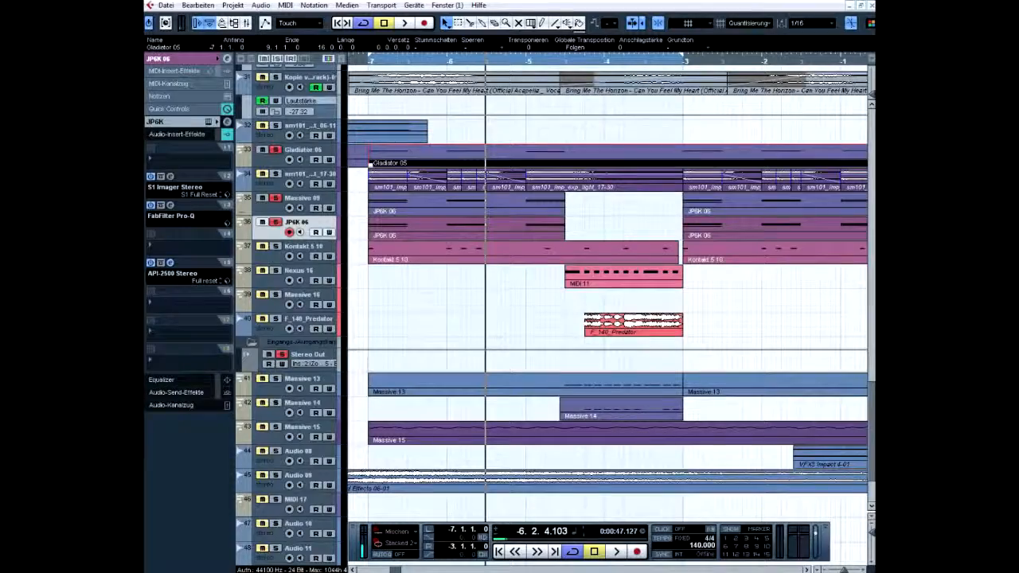
# Audition the lead layers together with the soloed Battery 4 01 and Audio 01 tracks, then return to bar -7
pyautogui.scroll(8, 609, 287)
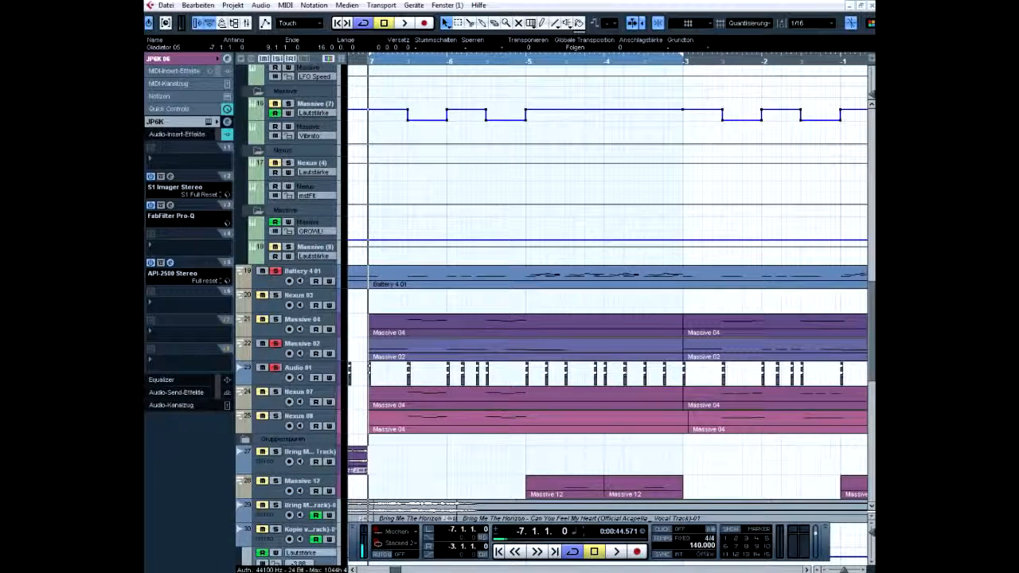
pyautogui.click(405, 22)
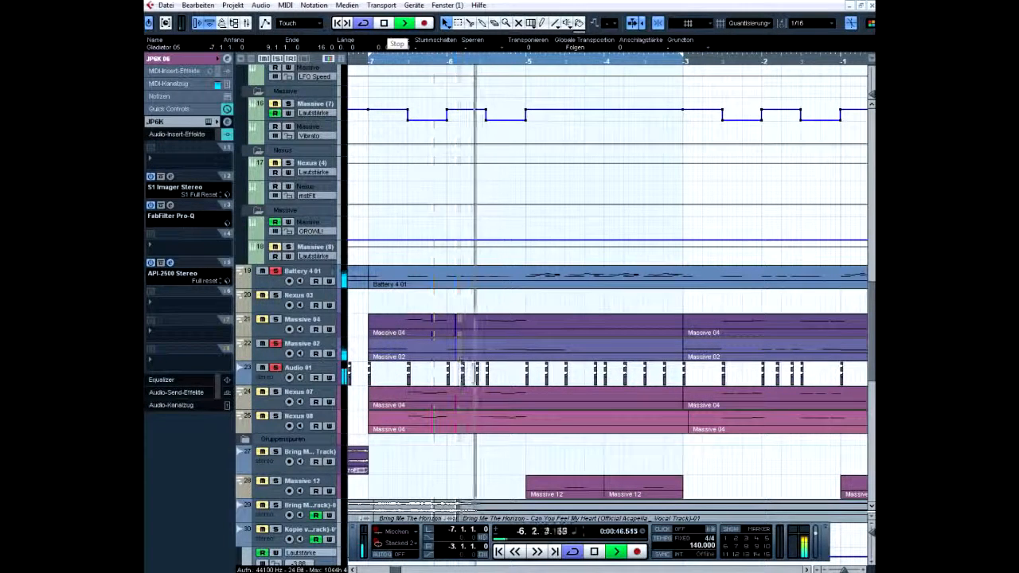
pyautogui.click(384, 22)
pyautogui.moveTo(365, 60); pyautogui.dragTo(368, 61)
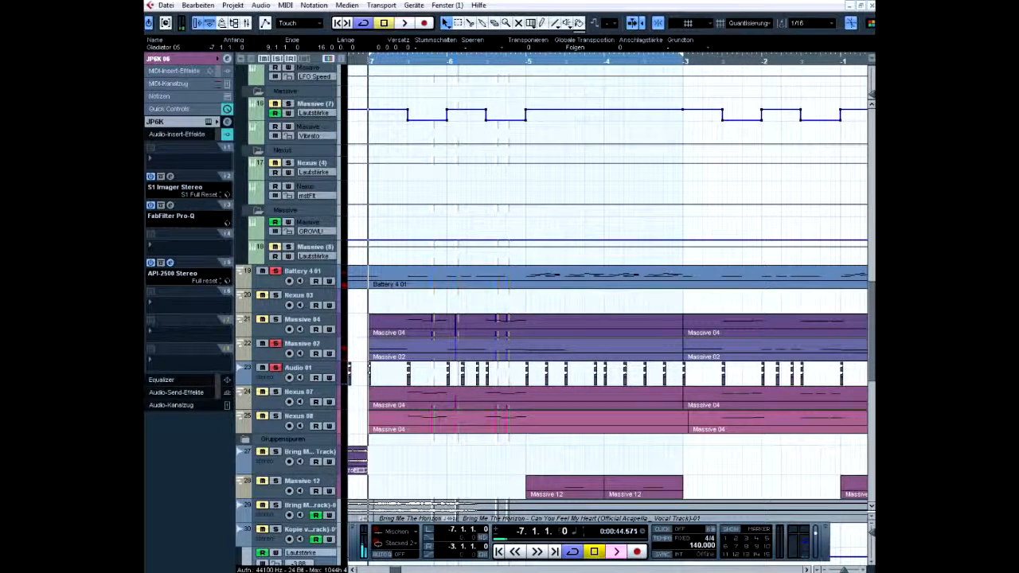
# Add the Massive 04, Nexus 07 and Nexus 08 tracks to the soloed layers
pyautogui.scroll(-4, 609, 318)
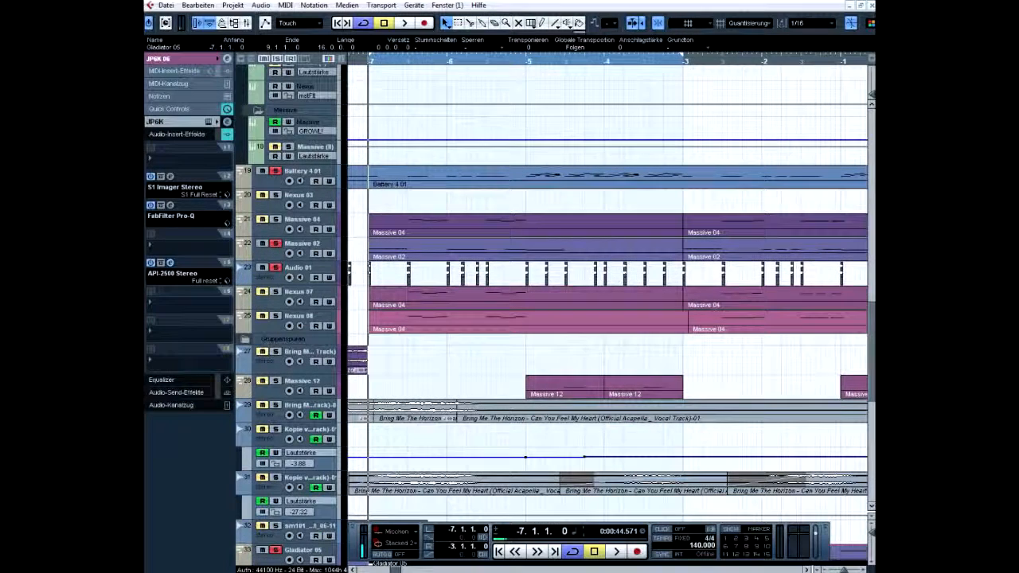
pyautogui.click(306, 317)
pyautogui.click(307, 292)
pyautogui.click(306, 219)
pyautogui.click(306, 317)
pyautogui.click(307, 292)
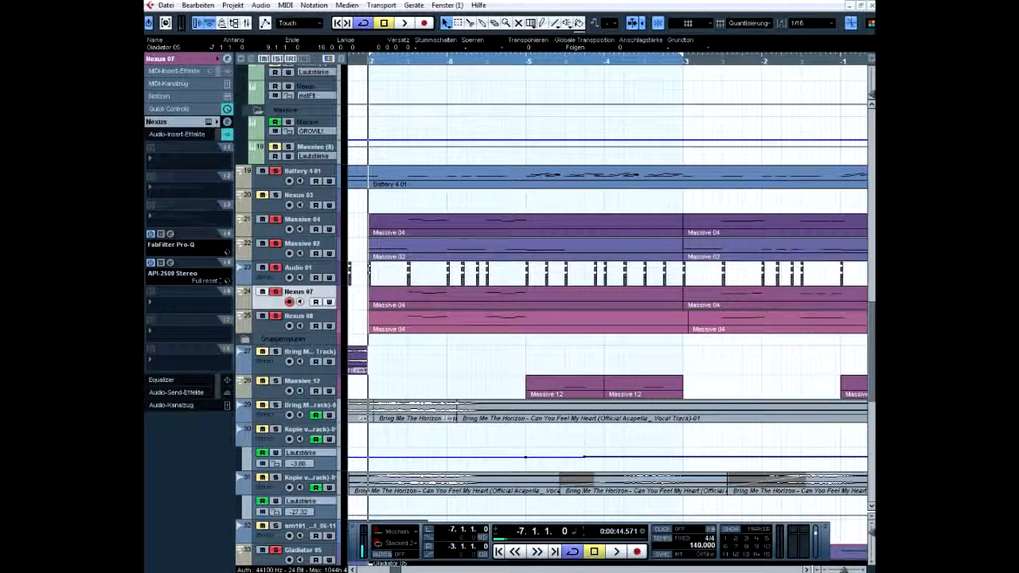
# Clear the existing solos, solo only the Massive 04 track and play it from bar -7
pyautogui.click(307, 220)
pyautogui.click(277, 58)
pyautogui.click(276, 219)
pyautogui.press('space')
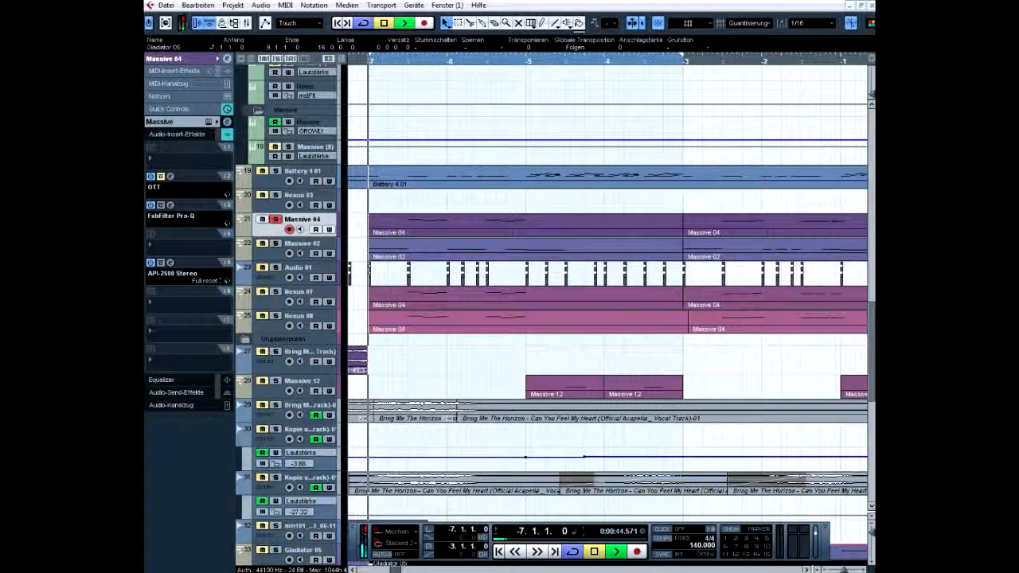
pyautogui.click(199, 59)
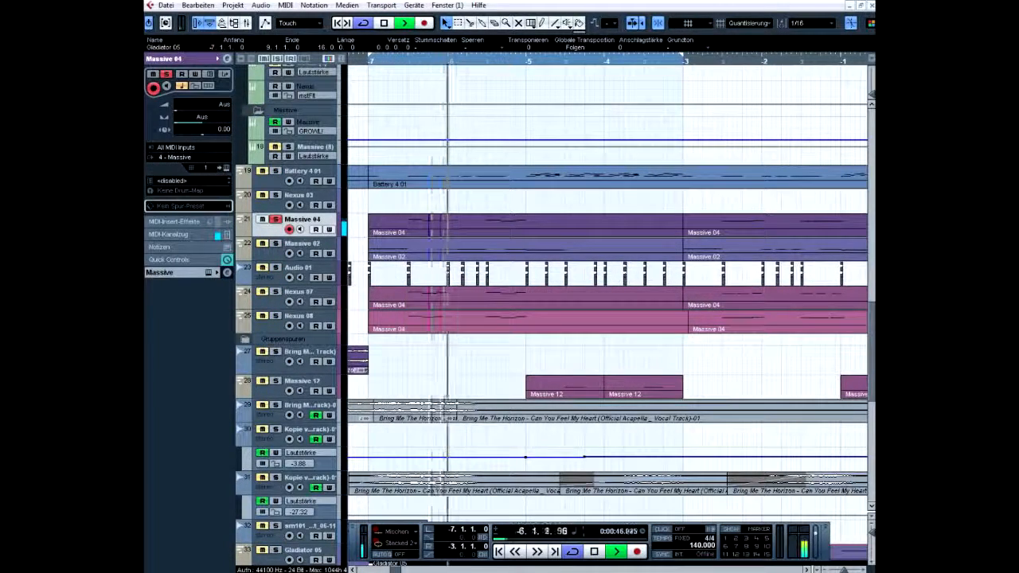
pyautogui.press('space')
# Open the Massive 04 track's synth, inspect its Insert 1 effect and envelope 4, and close it again
pyautogui.click(226, 168)
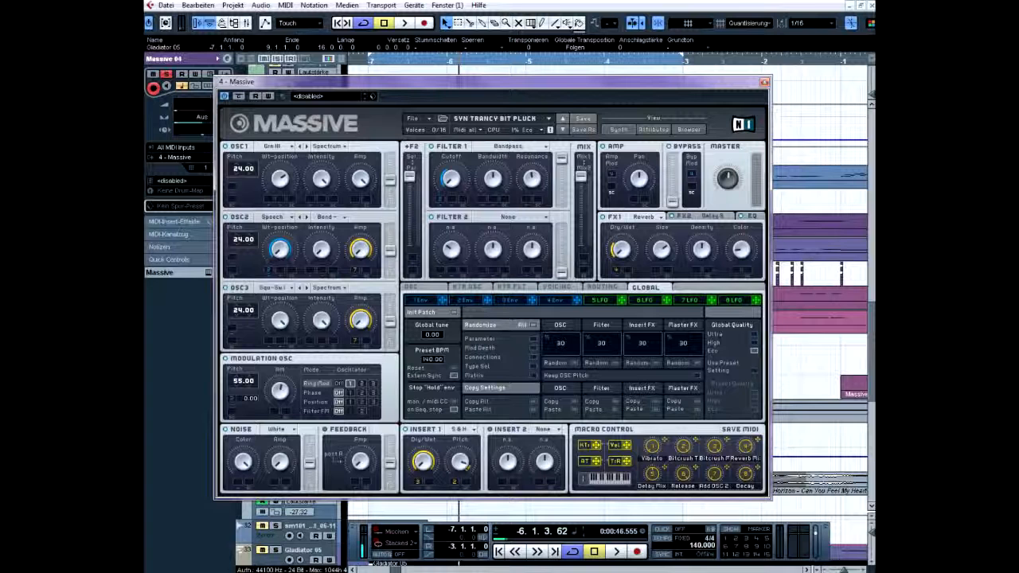
pyautogui.click(459, 429)
pyautogui.click(469, 444)
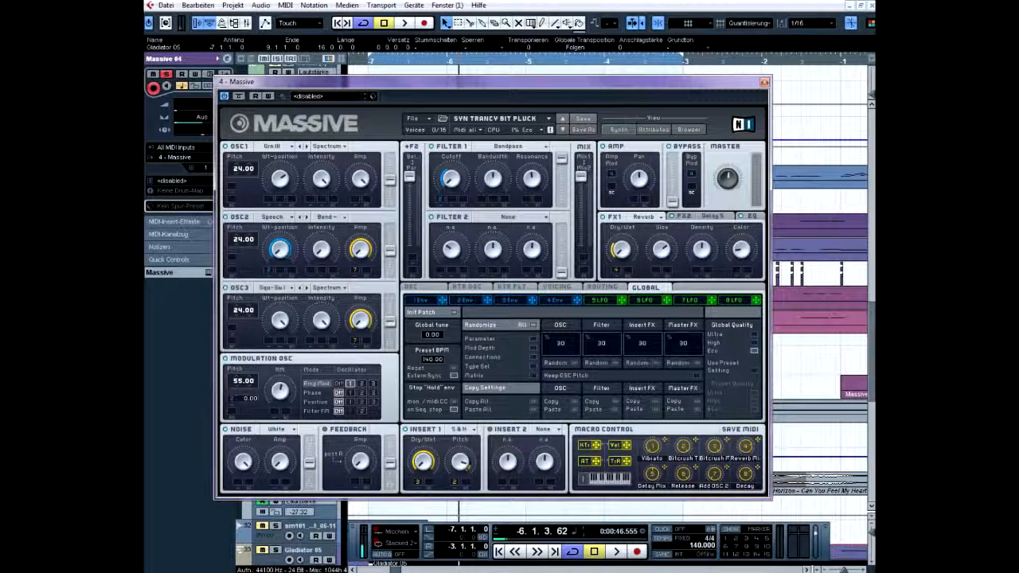
pyautogui.click(555, 300)
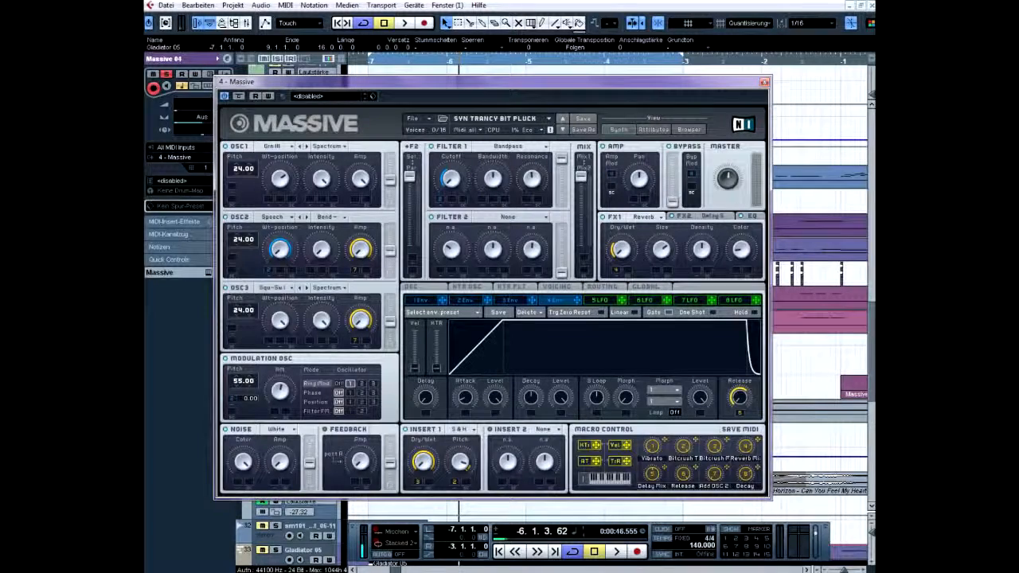
pyautogui.click(764, 82)
# Solo Nexus 07 and Nexus 08 alongside Massive 04 and audition the three layers from bar -7
pyautogui.press('KP_1')
pyautogui.press('g')
pyautogui.press('s')
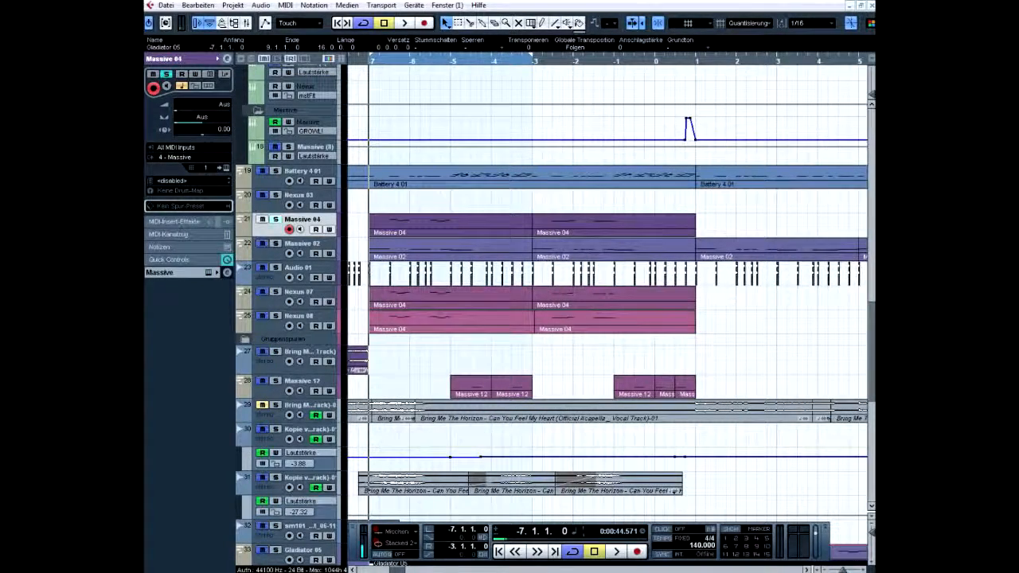
pyautogui.press('s')
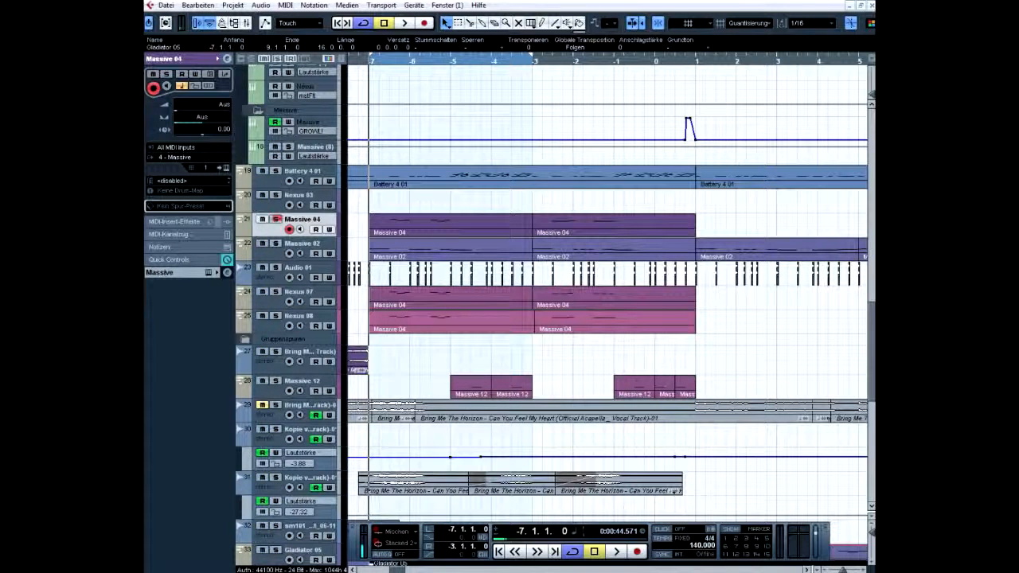
pyautogui.click(276, 293)
pyautogui.click(275, 316)
pyautogui.click(404, 23)
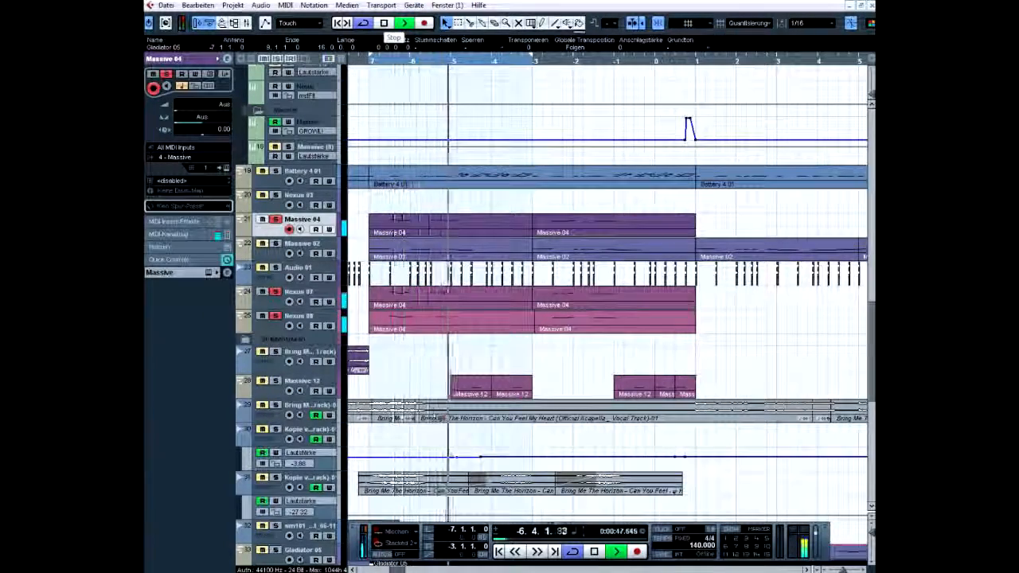
pyautogui.click(385, 23)
# Clear all track solos and play the full mix from bar -7
pyautogui.scroll(10, 605, 286)
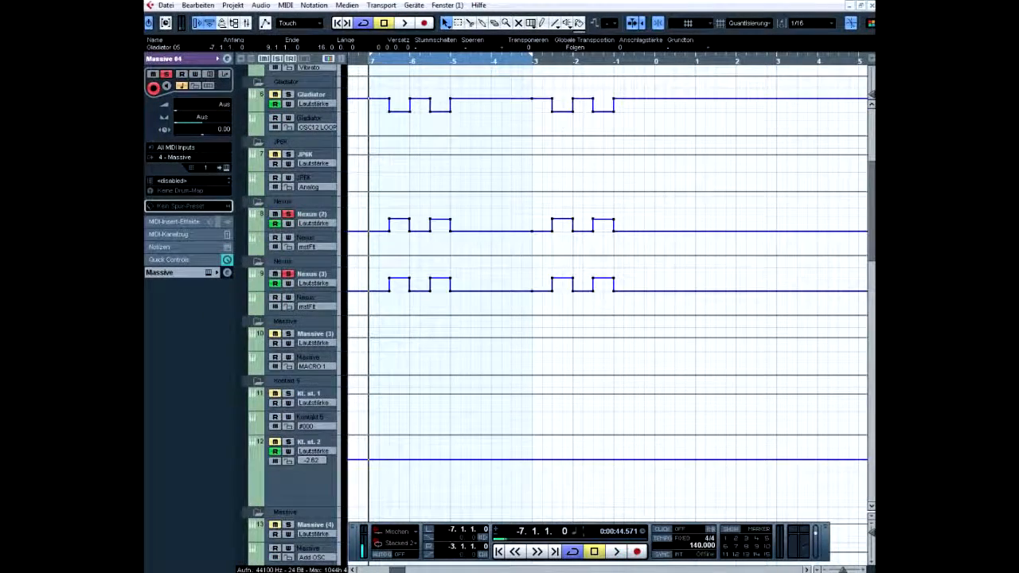
pyautogui.press('h')
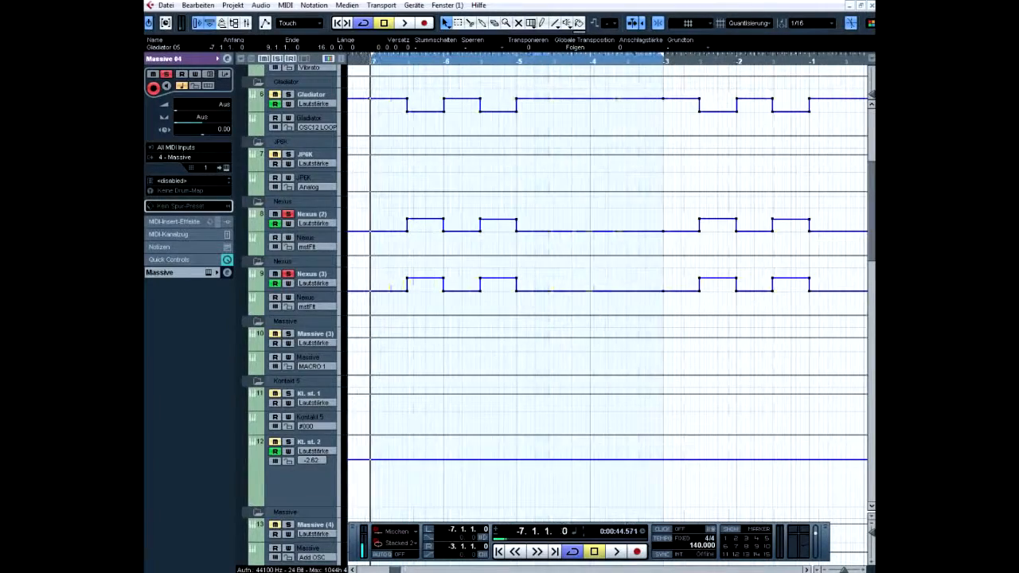
pyautogui.scroll(-10, 605, 287)
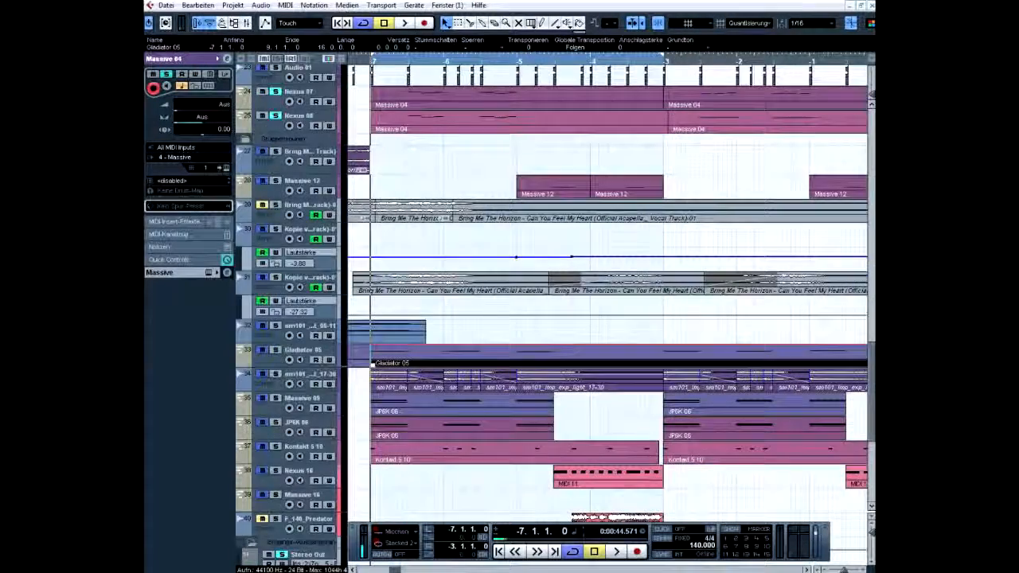
pyautogui.scroll(-5, 605, 286)
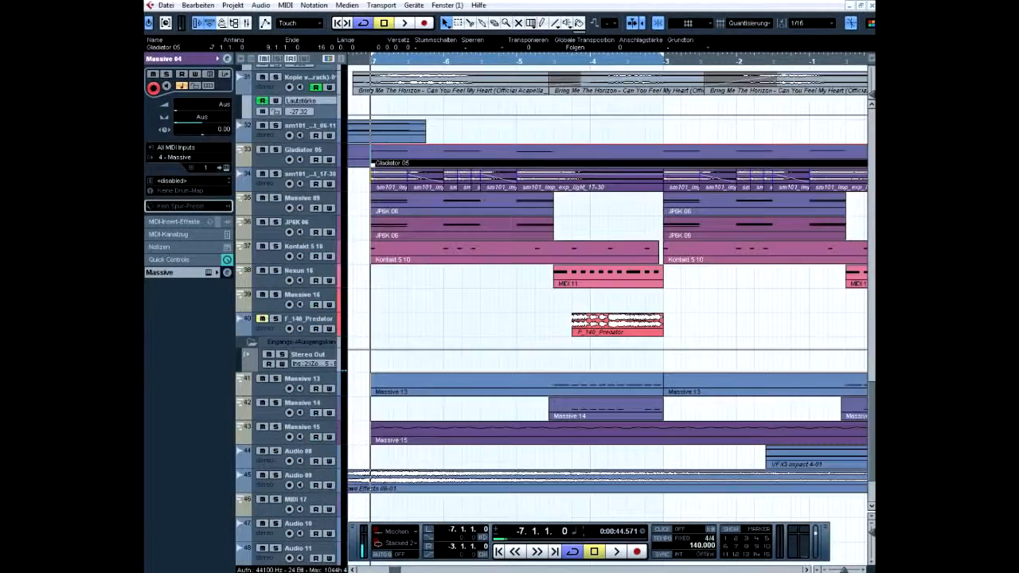
pyautogui.press('space')
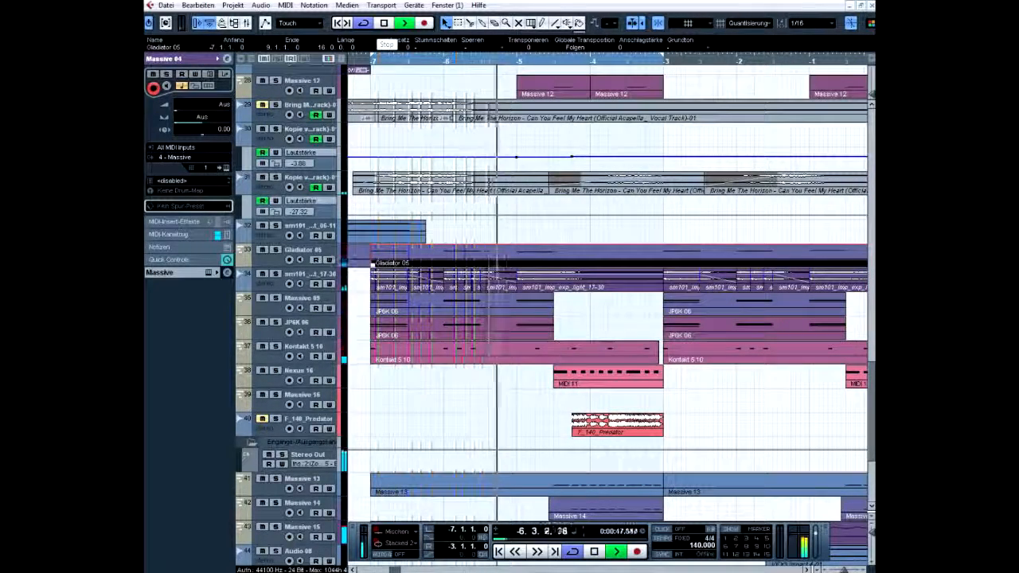
pyautogui.click(383, 23)
# Look over the tracks from Battery 4 01 down to the lead layers and return the playhead to bar -7
pyautogui.scroll(-3, 606, 287)
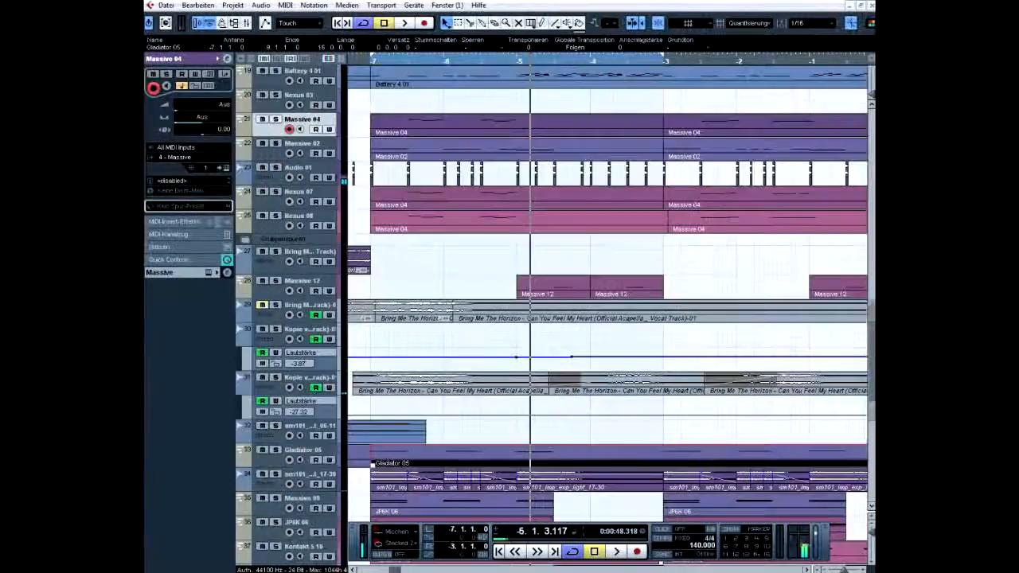
pyautogui.scroll(7, 606, 287)
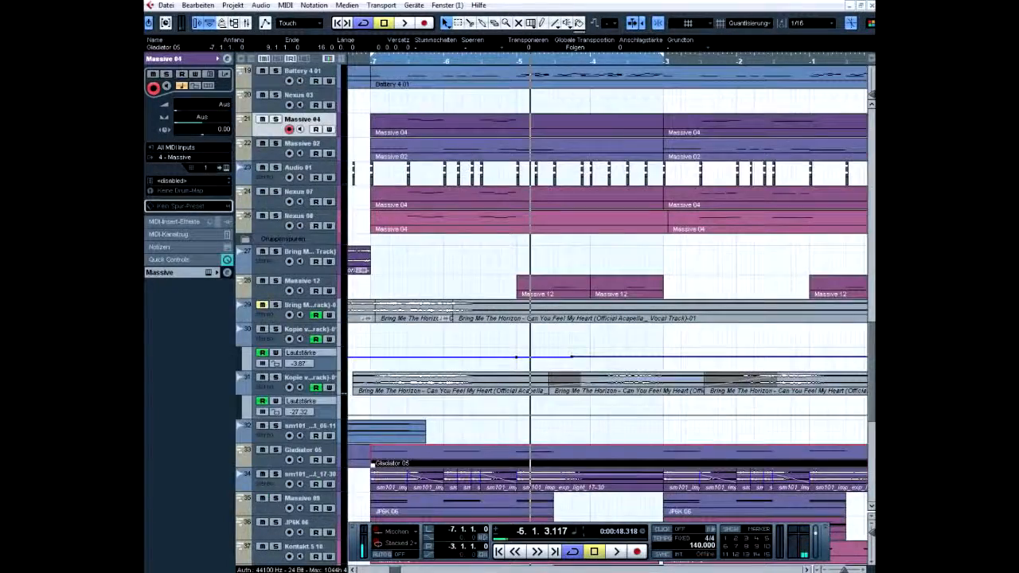
pyautogui.scroll(4, 605, 287)
pyautogui.scroll(-7, 605, 287)
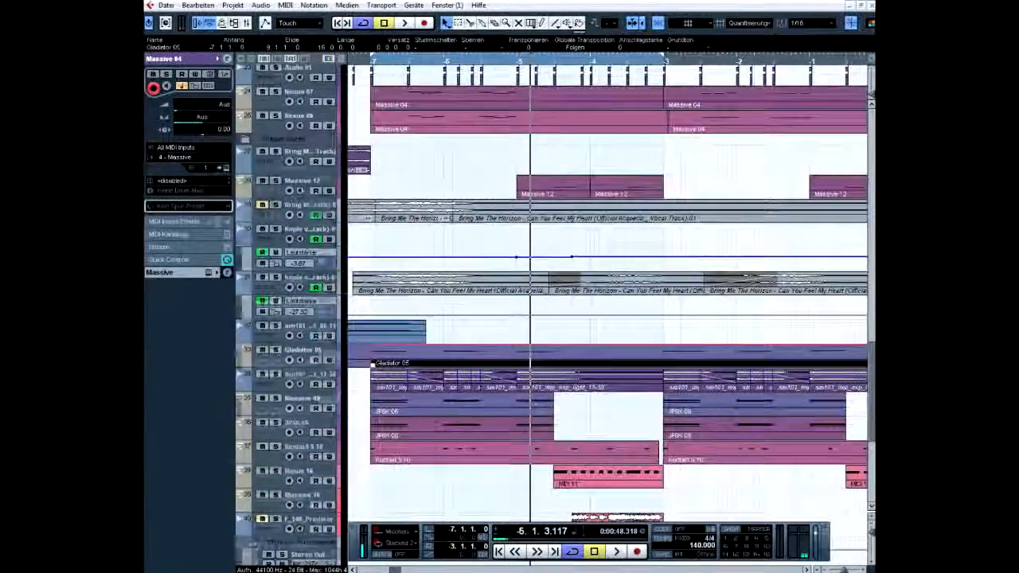
pyautogui.scroll(5, 605, 287)
pyautogui.scroll(-3, 605, 286)
pyautogui.press('KP_1')
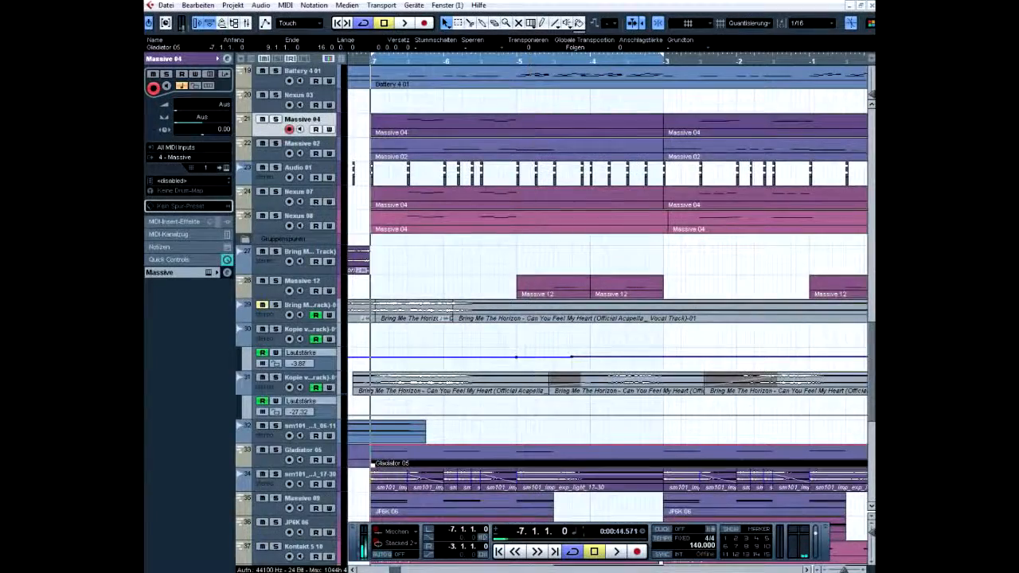
pyautogui.scroll(-4, 605, 286)
pyautogui.scroll(-5, 605, 286)
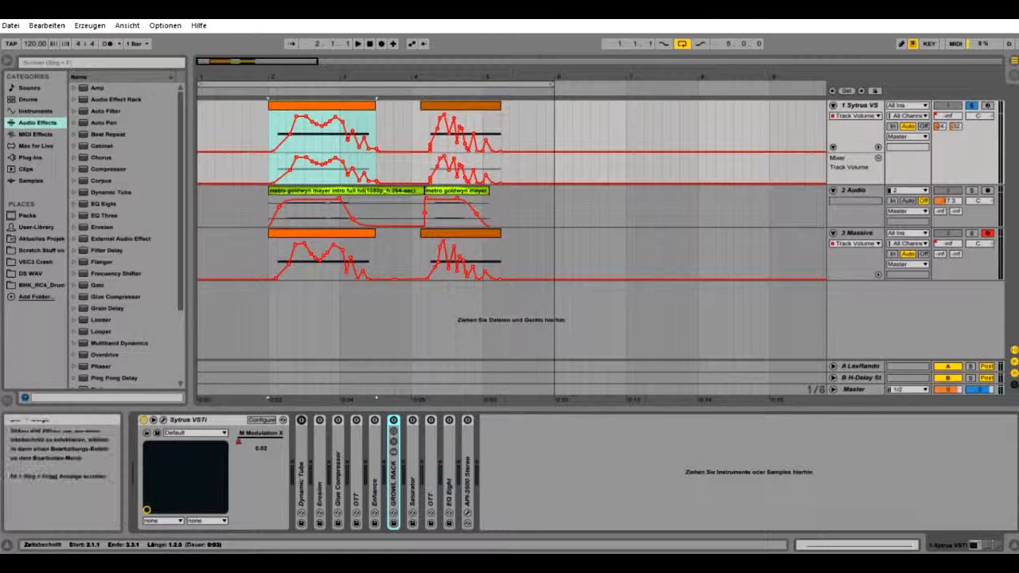
# Switch to the Ableton Live project and clear the time selection on the Sytrus track
pyautogui.click(509, 319)
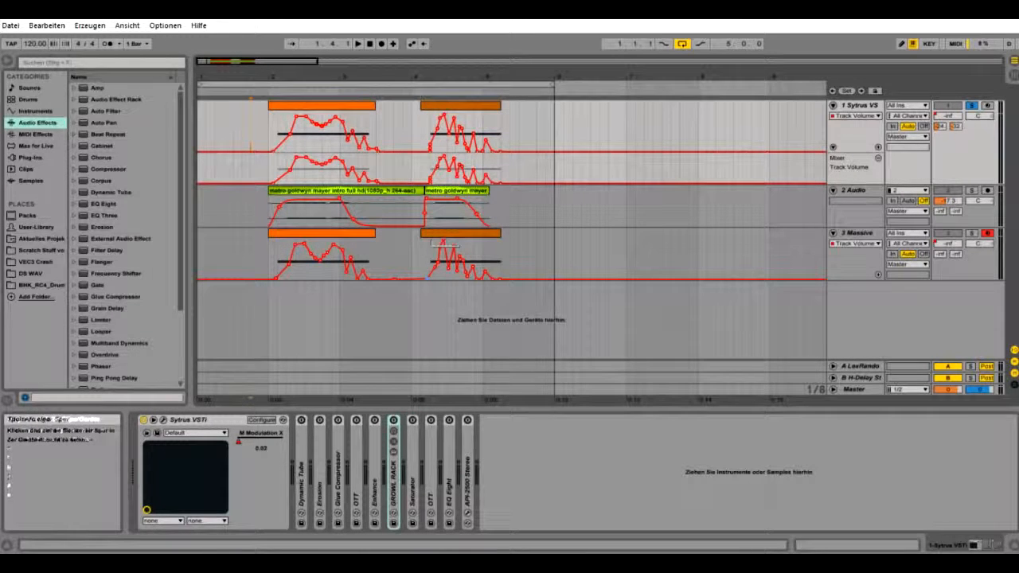
# Show the device chains of the Sytrus, Audio and Massive tracks in turn, returning to the Sytrus track
pyautogui.click(862, 105)
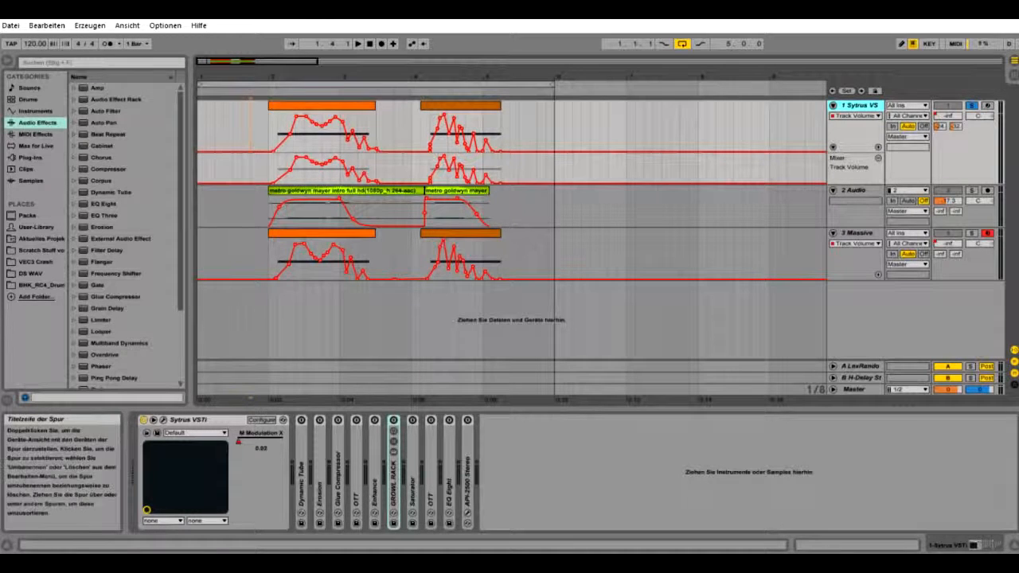
pyautogui.click(861, 190)
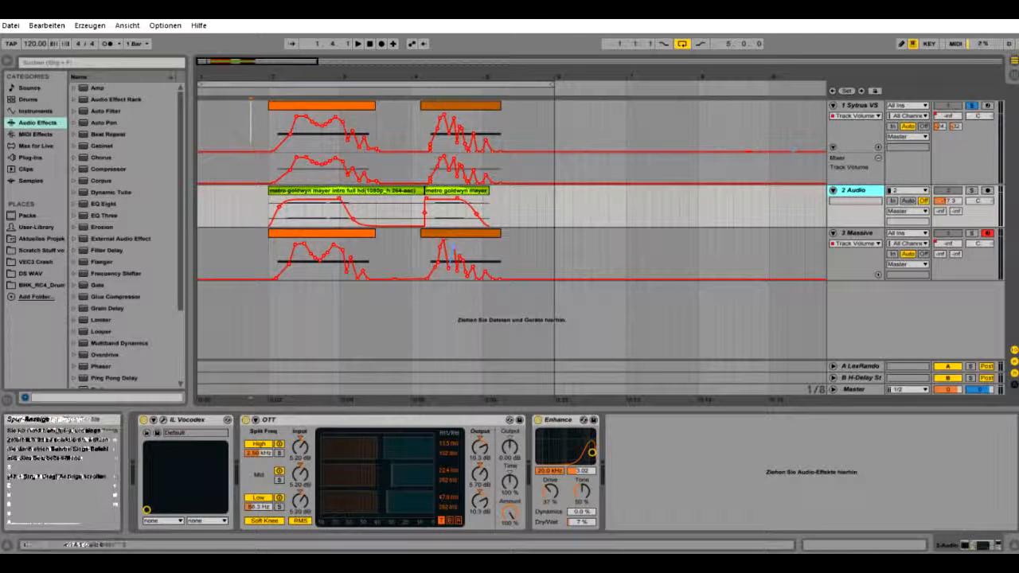
pyautogui.click(860, 233)
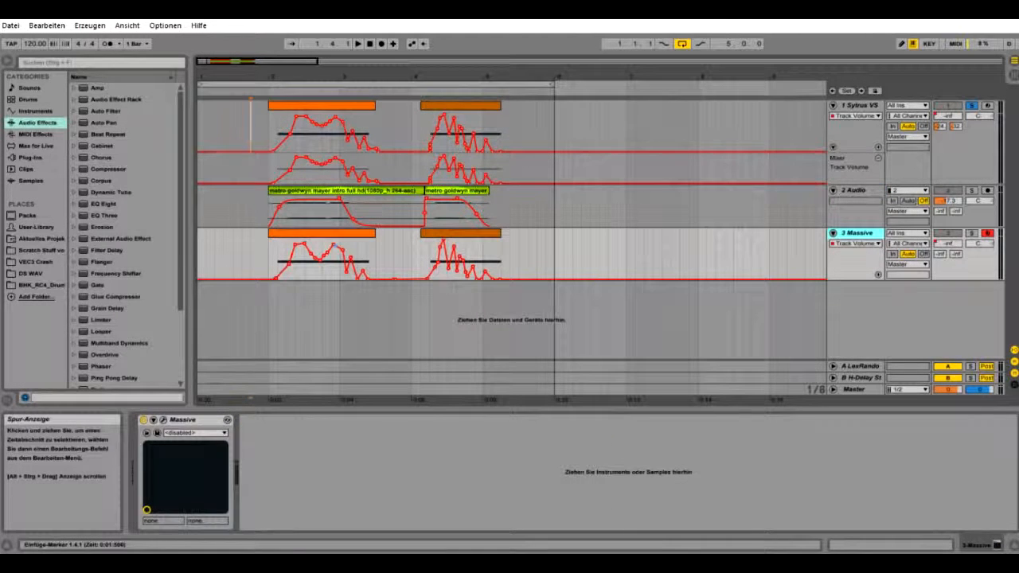
pyautogui.click(860, 105)
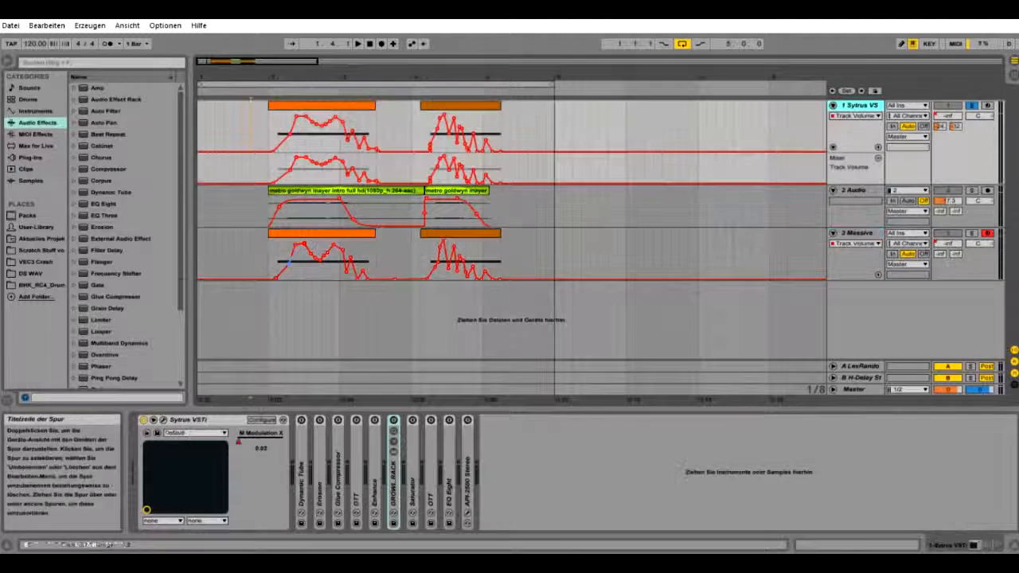
# Select the first Sytrus clip, open the Sytrus plug-in editor during playback from bar 2, and hide the editor
pyautogui.click(327, 105)
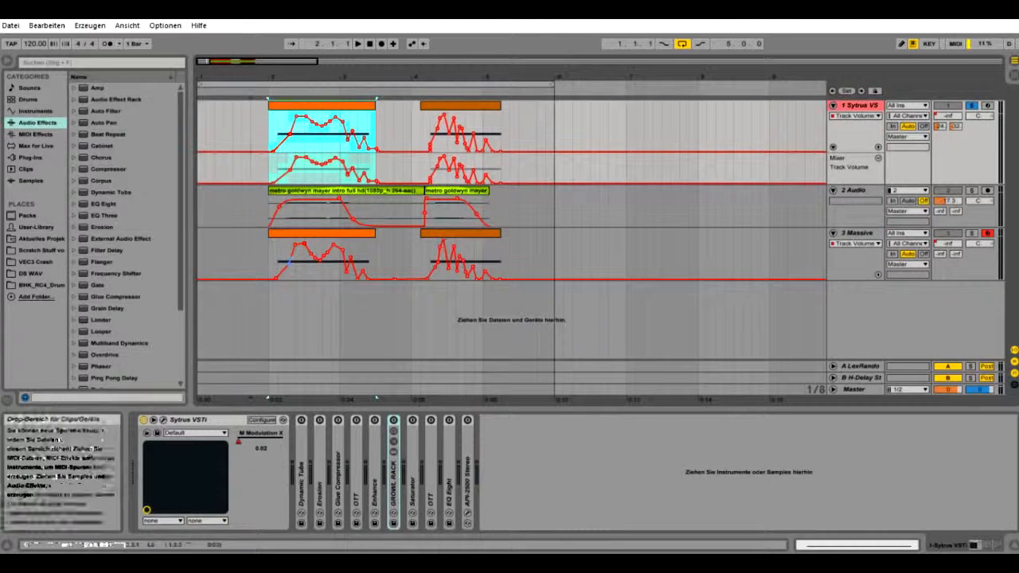
pyautogui.click(164, 420)
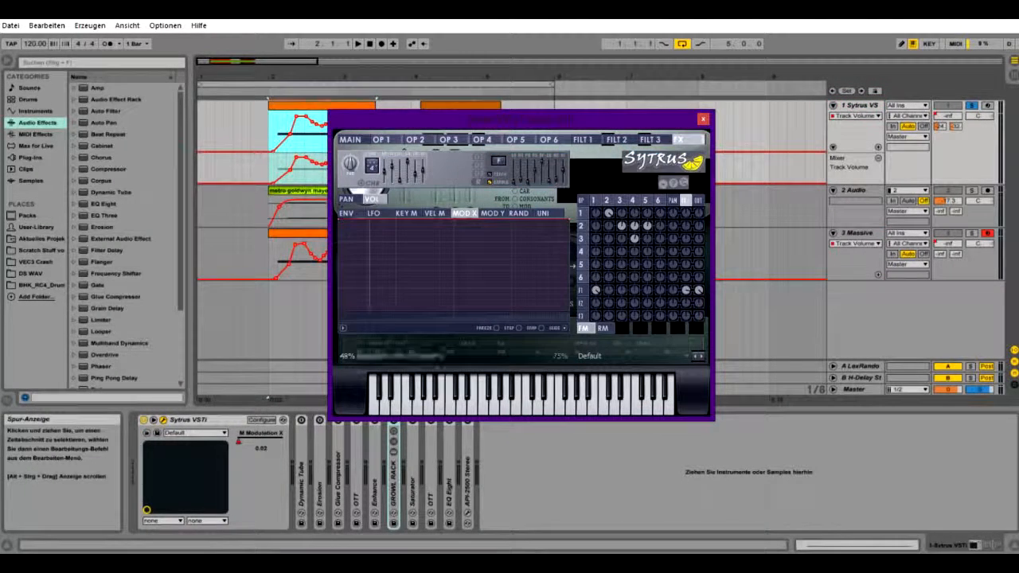
pyautogui.press('space')
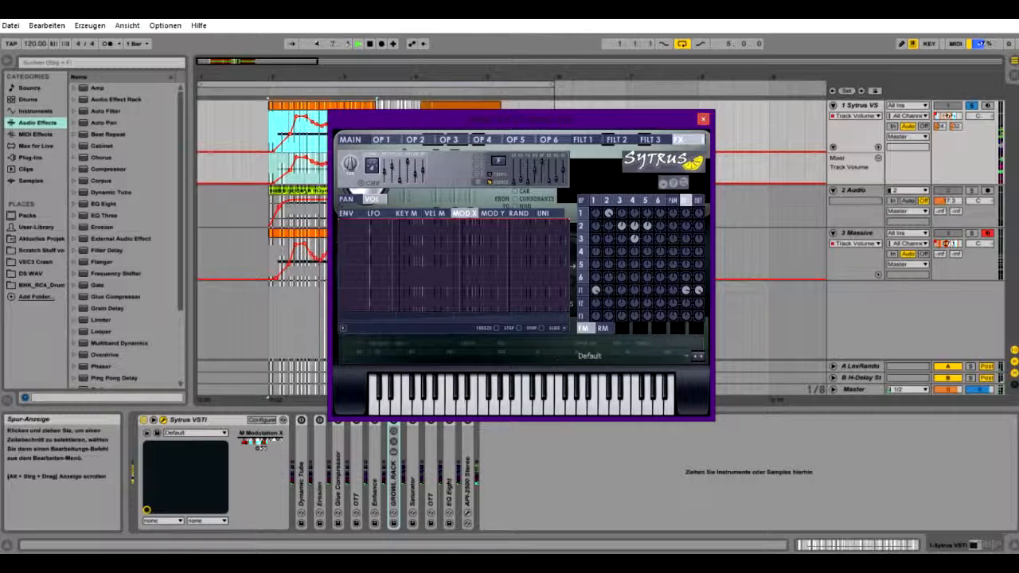
pyautogui.hotkey('ctrl', 'alt', 'p')
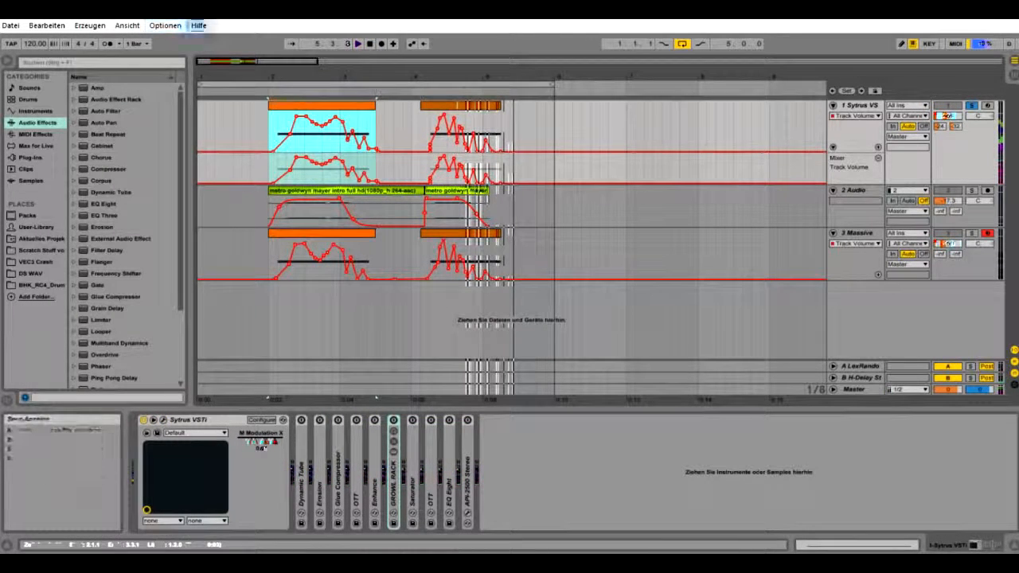
# Inspect the temporarily enlarged Audio track and the note and envelope view of the first Sytrus clip
pyautogui.moveTo(261, 77); pyautogui.dragTo(261, 100)
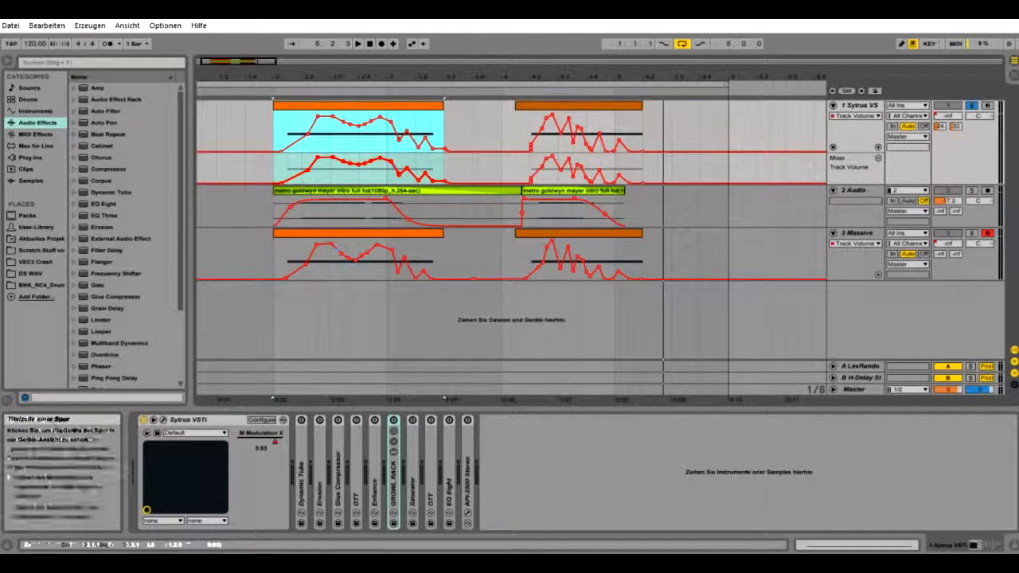
pyautogui.moveTo(857, 228); pyautogui.dragTo(857, 321)
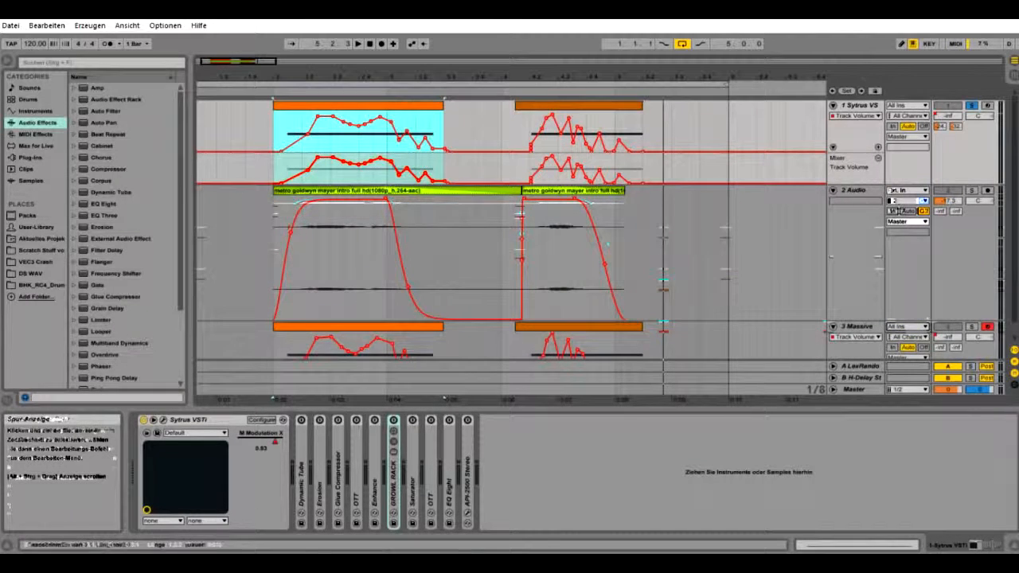
pyautogui.moveTo(856, 321); pyautogui.dragTo(856, 228)
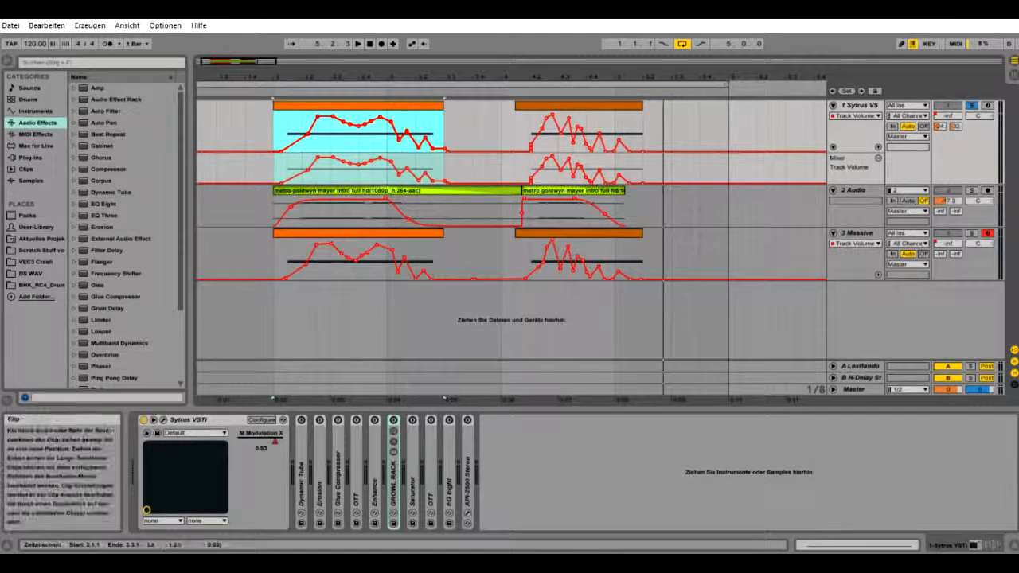
pyautogui.doubleClick(358, 105)
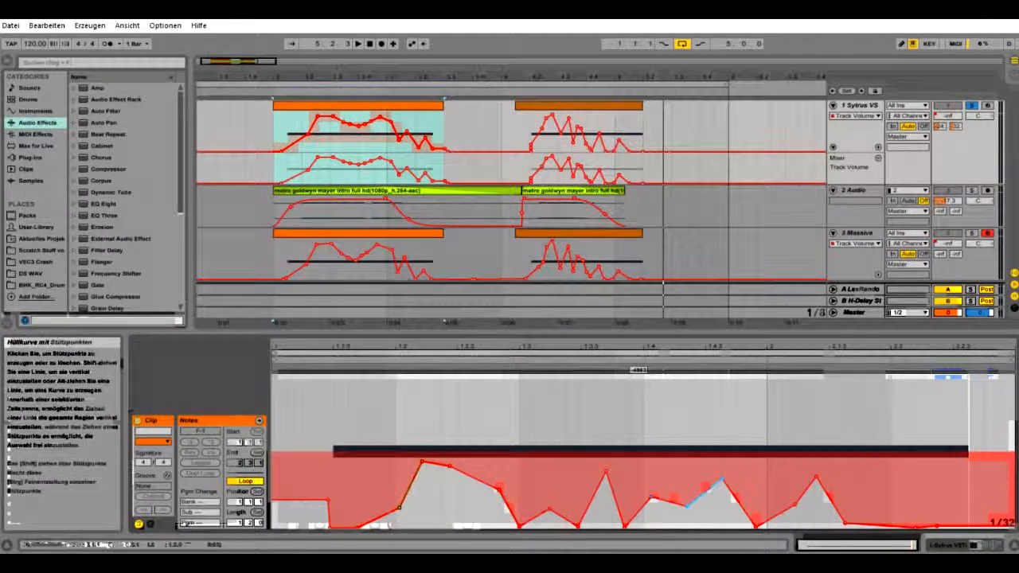
pyautogui.moveTo(444, 322); pyautogui.dragTo(444, 526)
# Place the insert marker at 2.1.1 on the Sytrus track and show the track's device chain
pyautogui.click(275, 136)
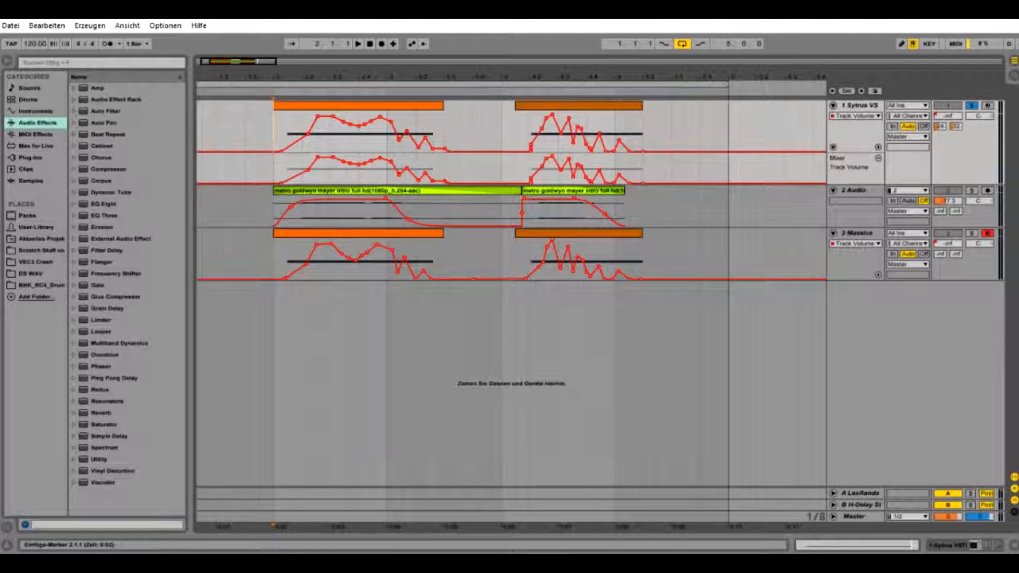
pyautogui.click(860, 105)
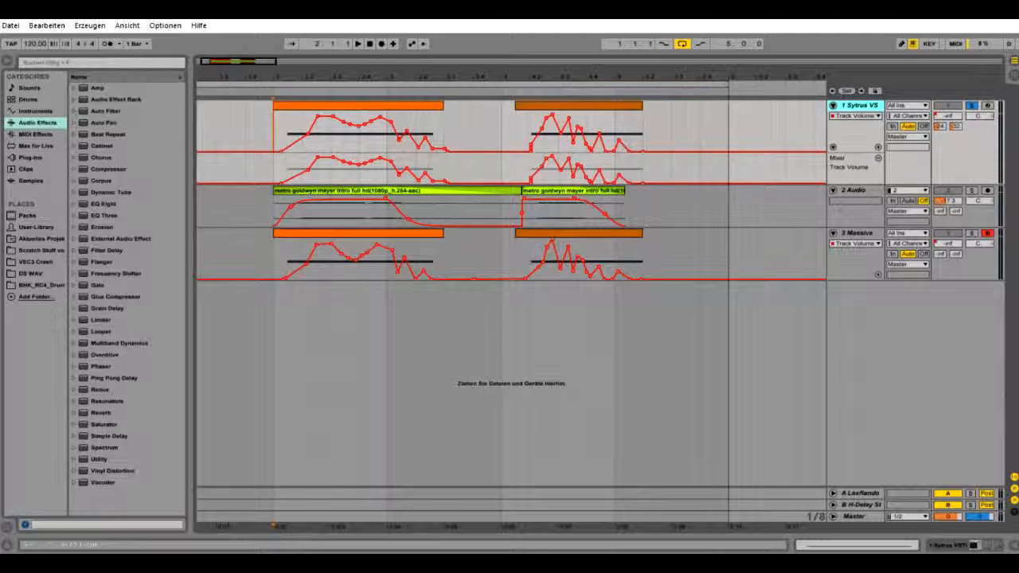
pyautogui.click(969, 545)
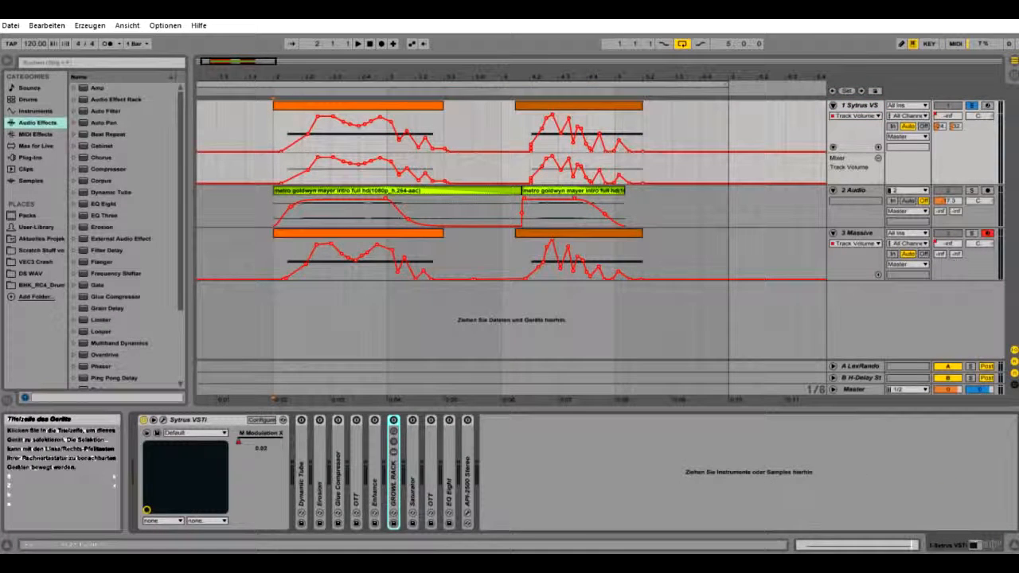
# Expand and switch on Dynamic Tube in the Sytrus chain and audition it from 2.1.1
pyautogui.doubleClick(302, 476)
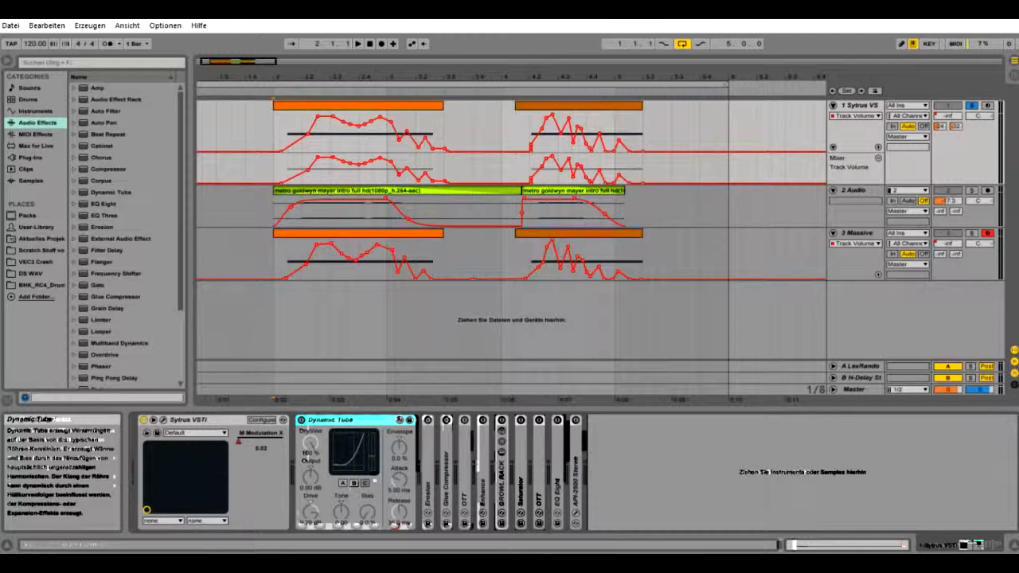
pyautogui.click(301, 419)
pyautogui.press('space')
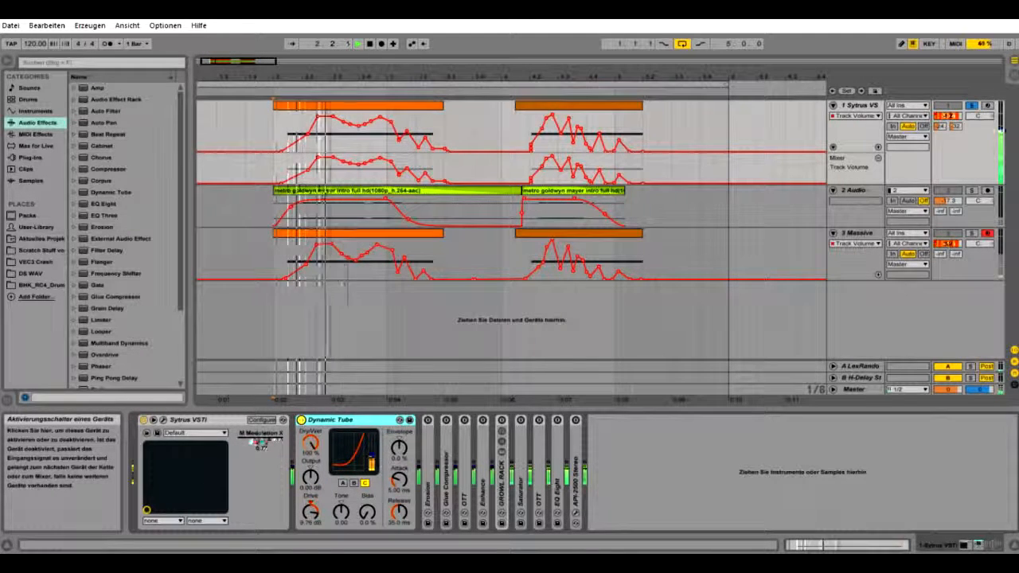
pyautogui.press('space')
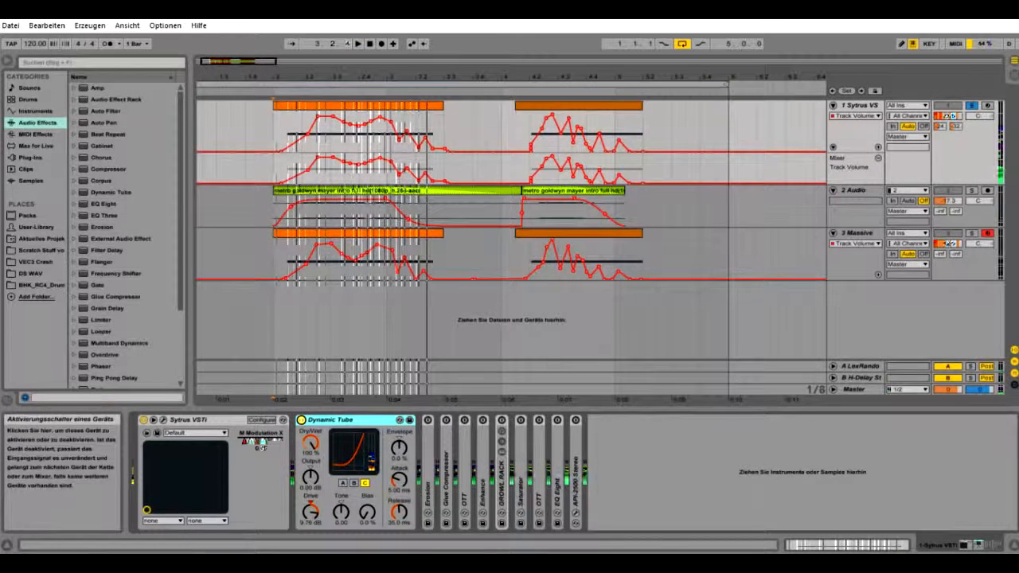
# Expand and switch on Erosion in the Sytrus chain and audition the sound from 2.1.1
pyautogui.doubleClick(428, 465)
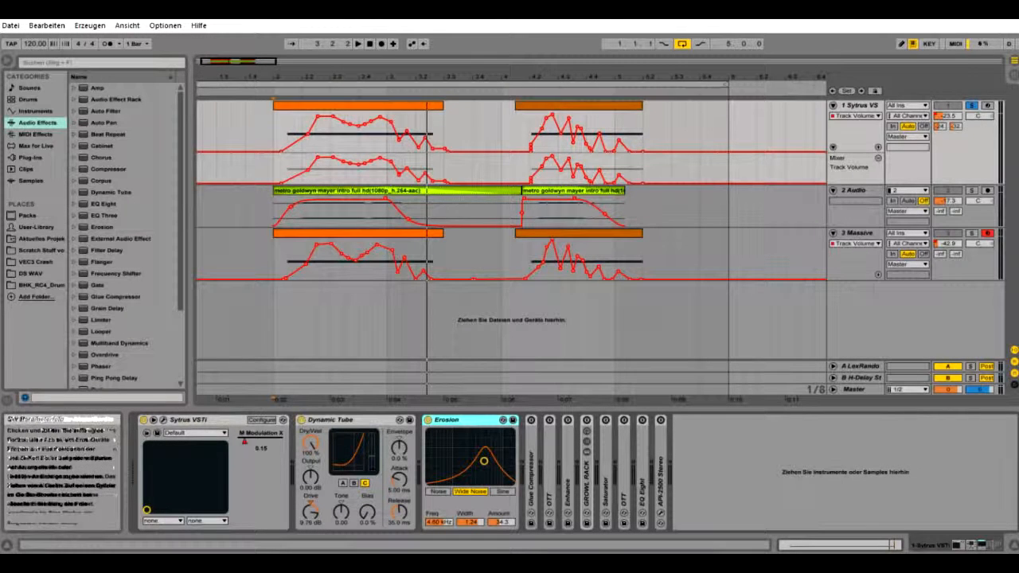
pyautogui.press('space')
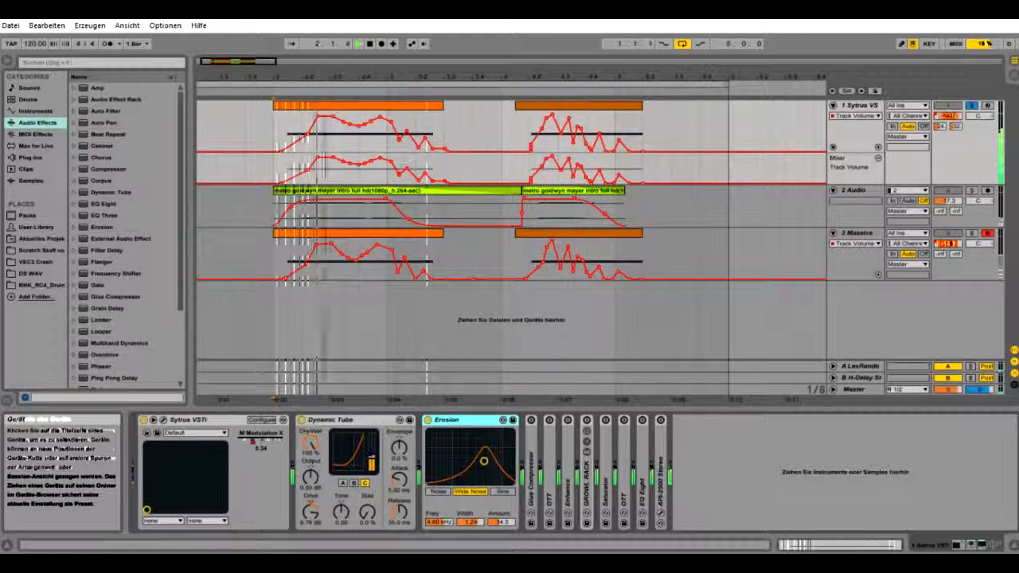
pyautogui.press('space')
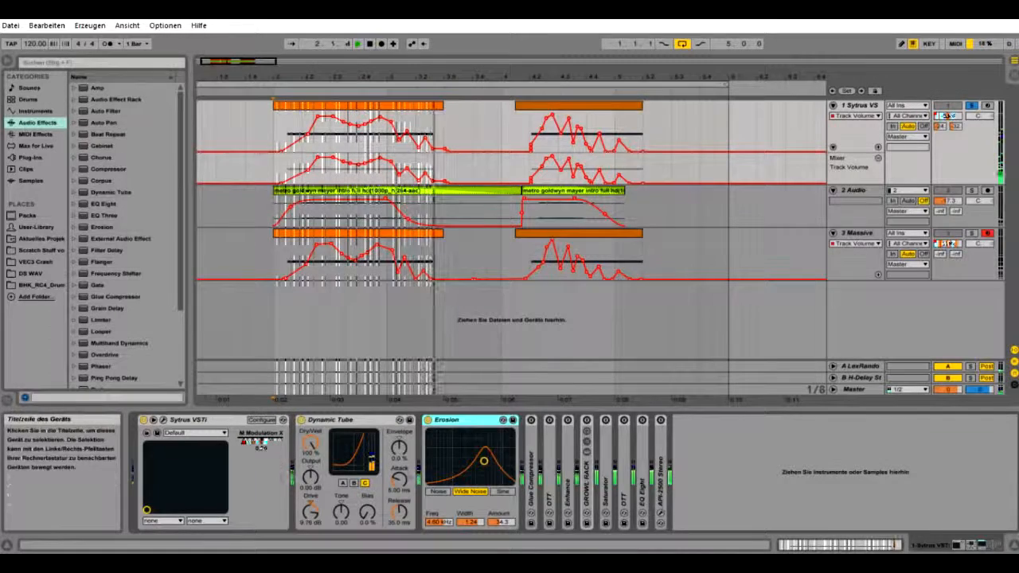
# Expand and switch on the Glue Compressor after Erosion and audition the first clip with it
pyautogui.doubleClick(531, 478)
pyautogui.press('space')
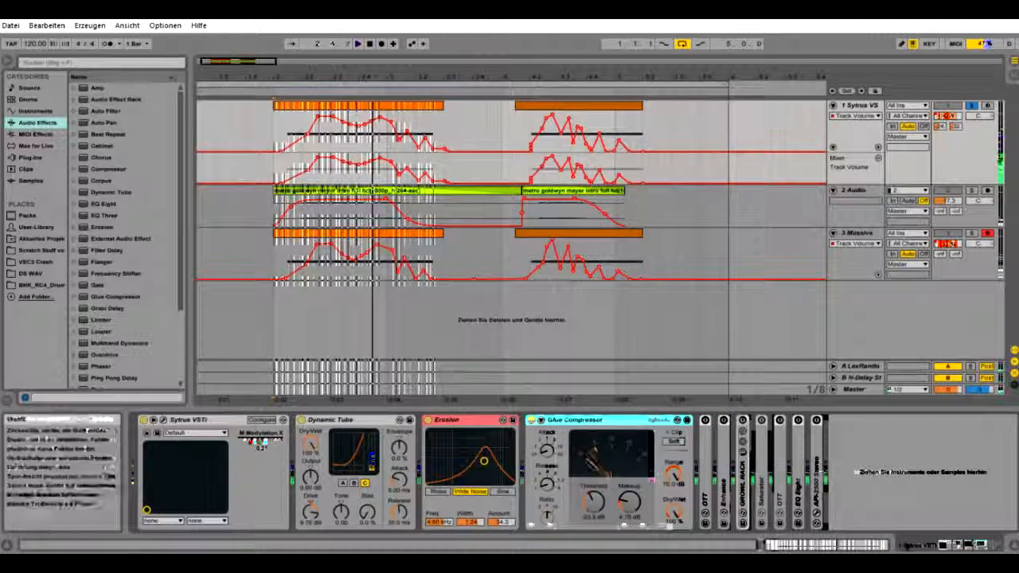
pyautogui.press('space')
# Expand and switch on the OTT device following the Glue Compressor
pyautogui.doubleClick(705, 478)
pyautogui.hscroll(3, 705, 478)
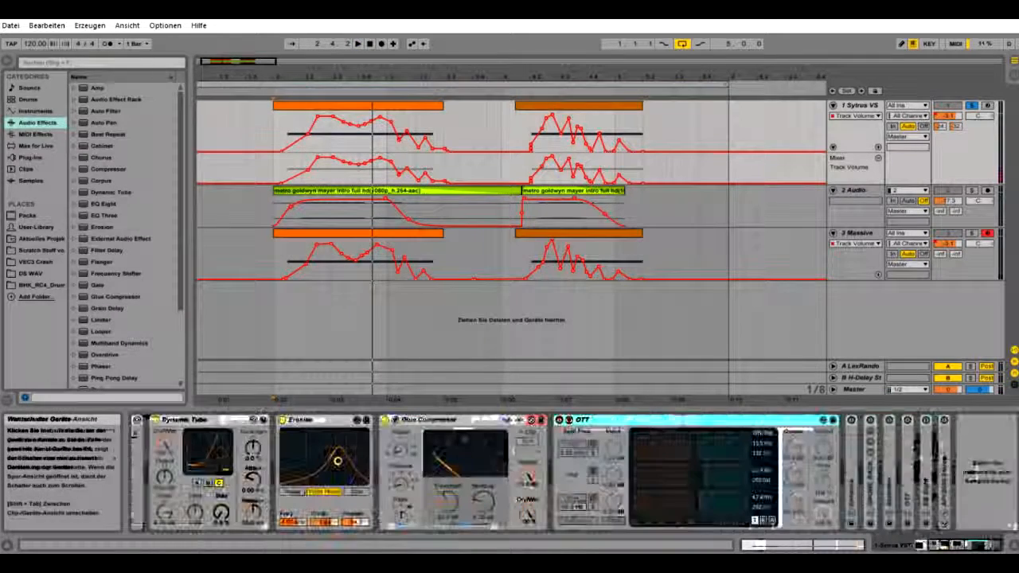
pyautogui.click(560, 421)
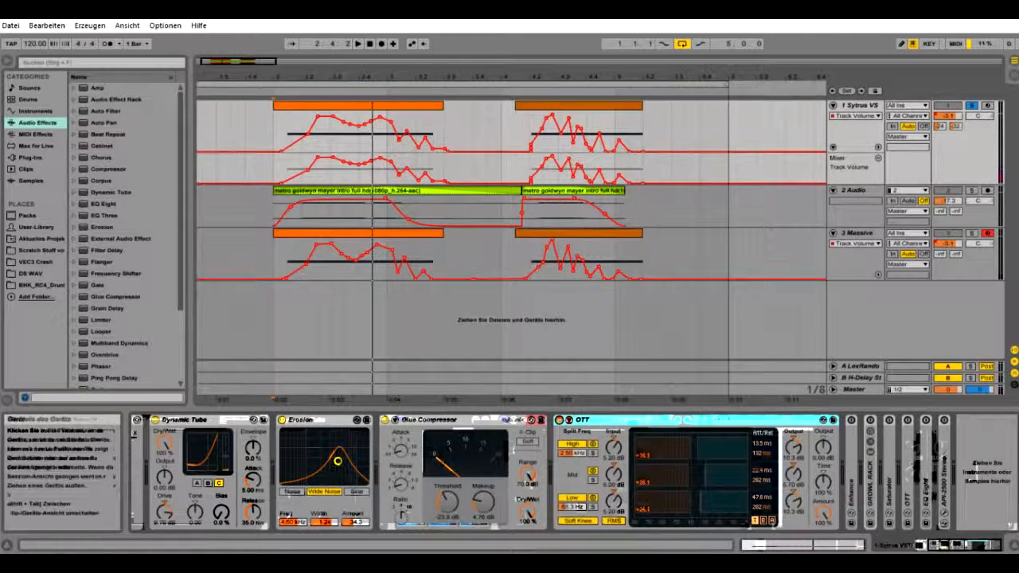
# Expand and switch on the Enhance device after OTT and audition the chain from 2.1.1
pyautogui.doubleClick(851, 478)
pyautogui.hscroll(2, 851, 478)
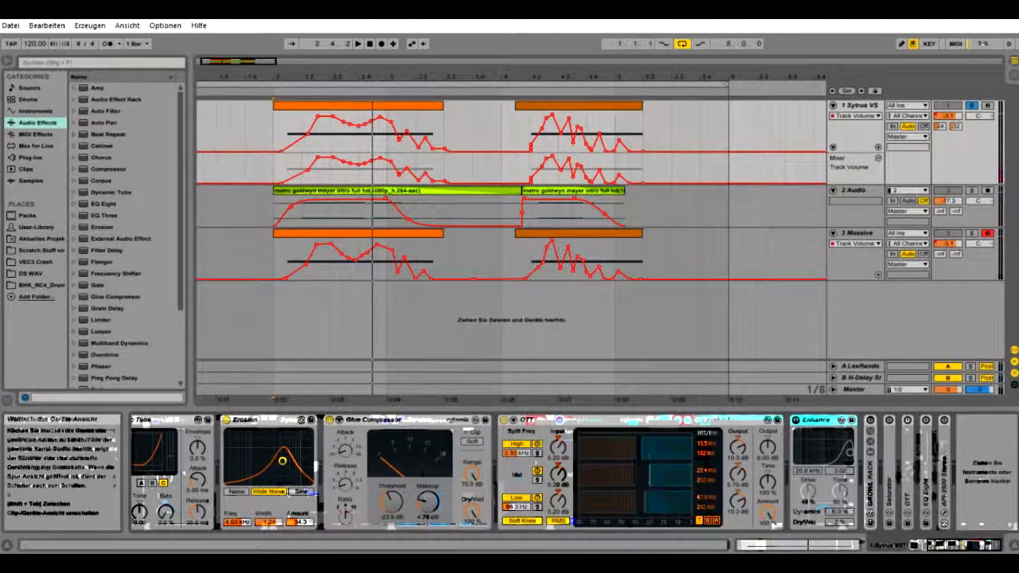
pyautogui.click(796, 420)
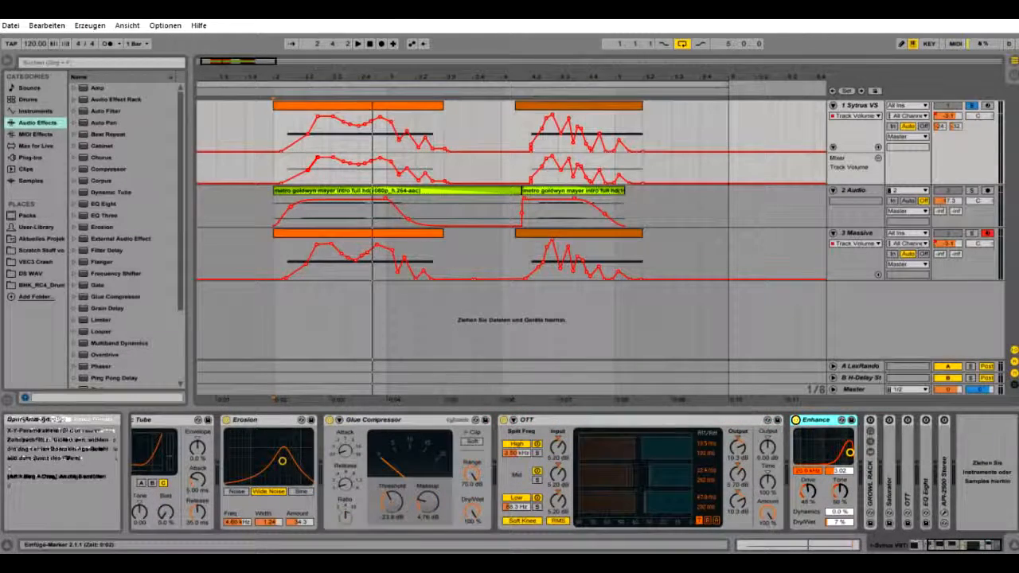
pyautogui.click(275, 168)
pyautogui.press('space')
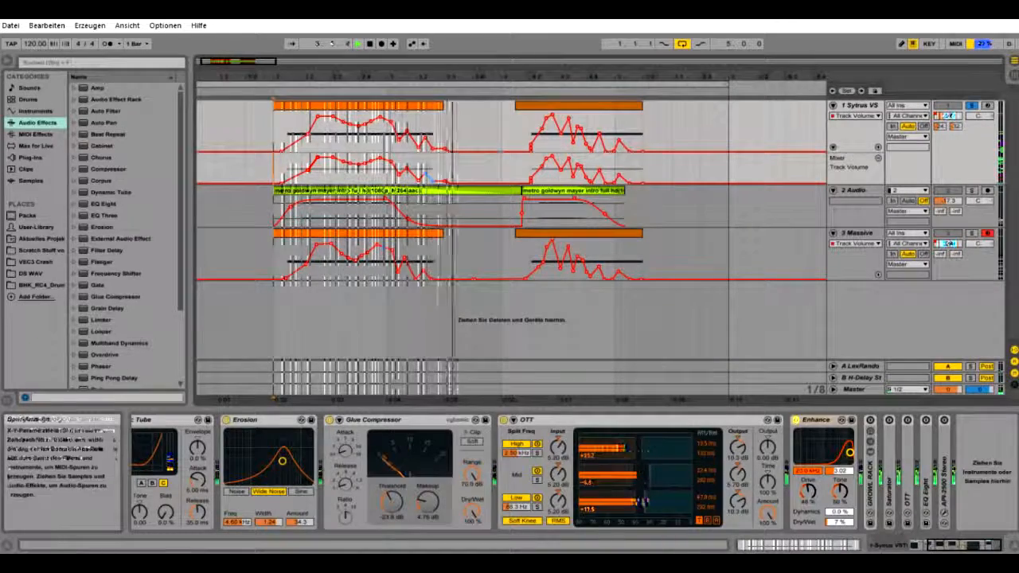
pyautogui.press('space')
# Expand the GROWL RACK, bring its macros and chains into view, and switch the rack on
pyautogui.click(870, 484)
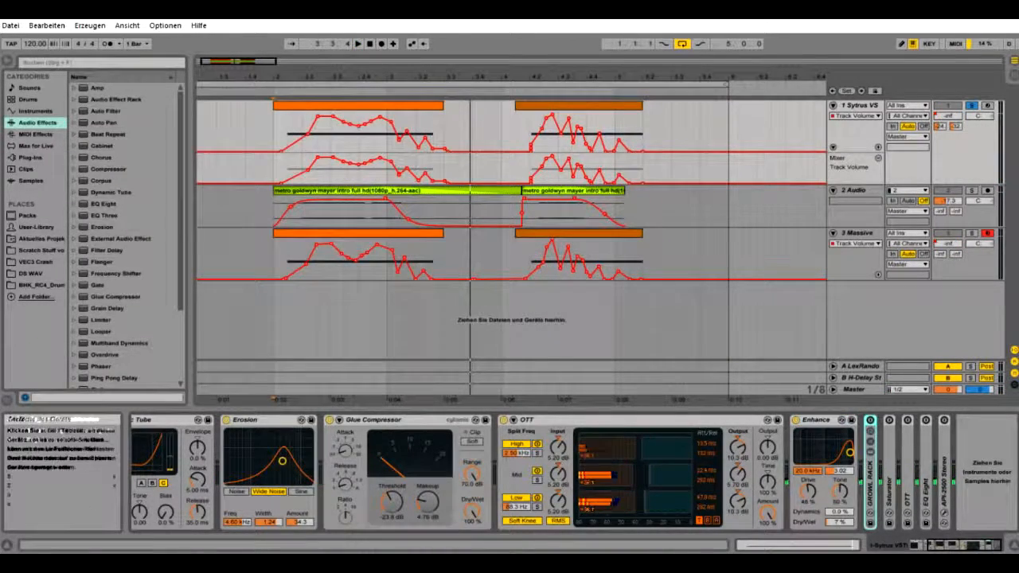
pyautogui.doubleClick(871, 484)
pyautogui.moveTo(909, 545); pyautogui.dragTo(938, 546)
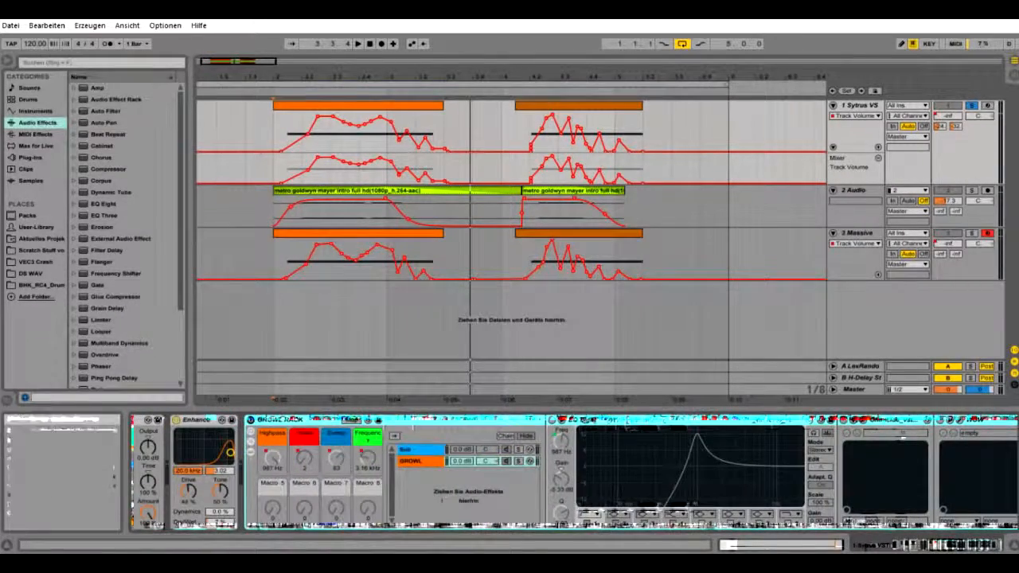
pyautogui.click(251, 419)
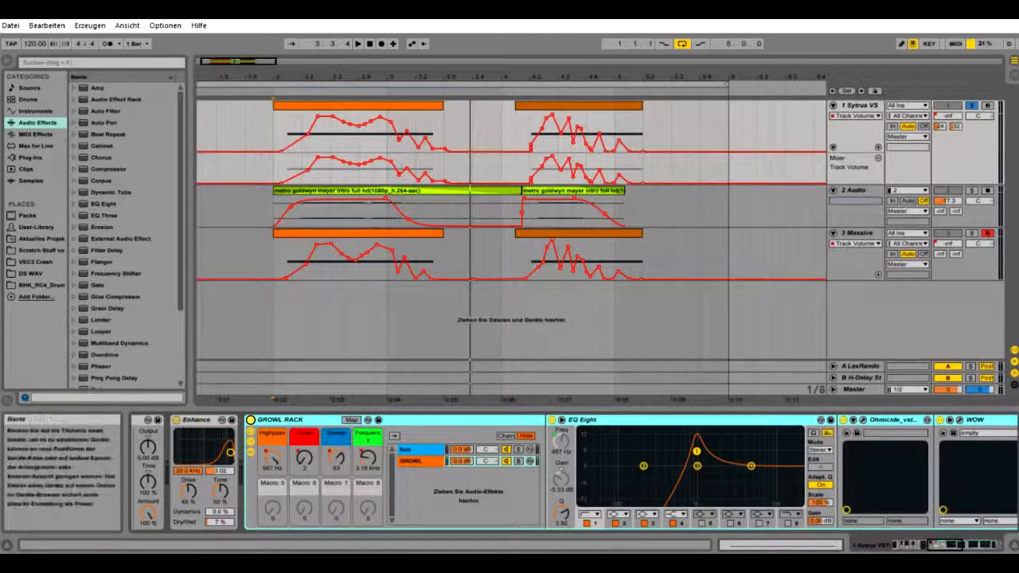
# Turn the GROWL RACK's Highpass macro to bring up its automation on the Sytrus track, and reactivate the overridden automation
pyautogui.moveTo(273, 458); pyautogui.dragTo(272, 437)
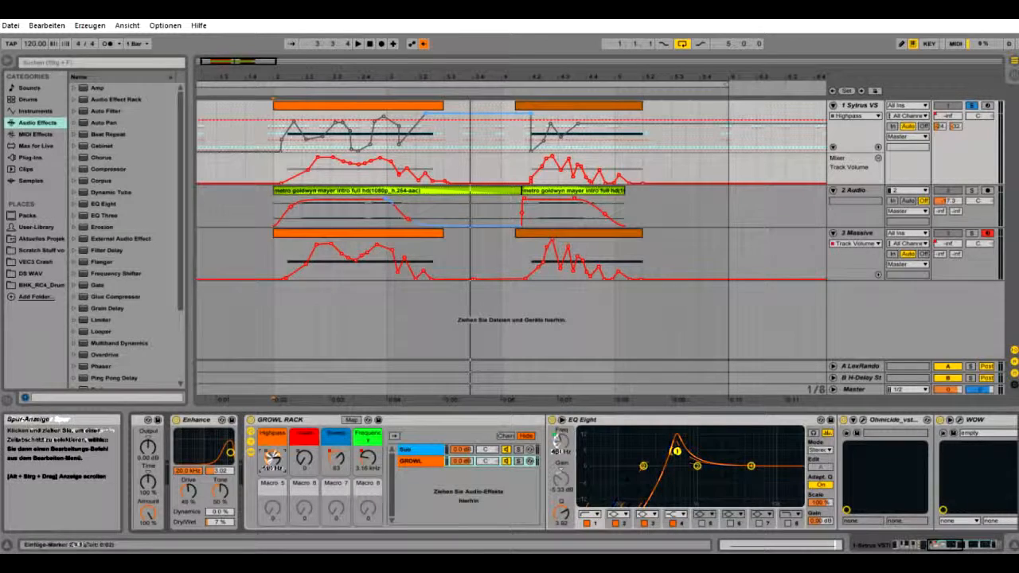
pyautogui.rightClick(271, 458)
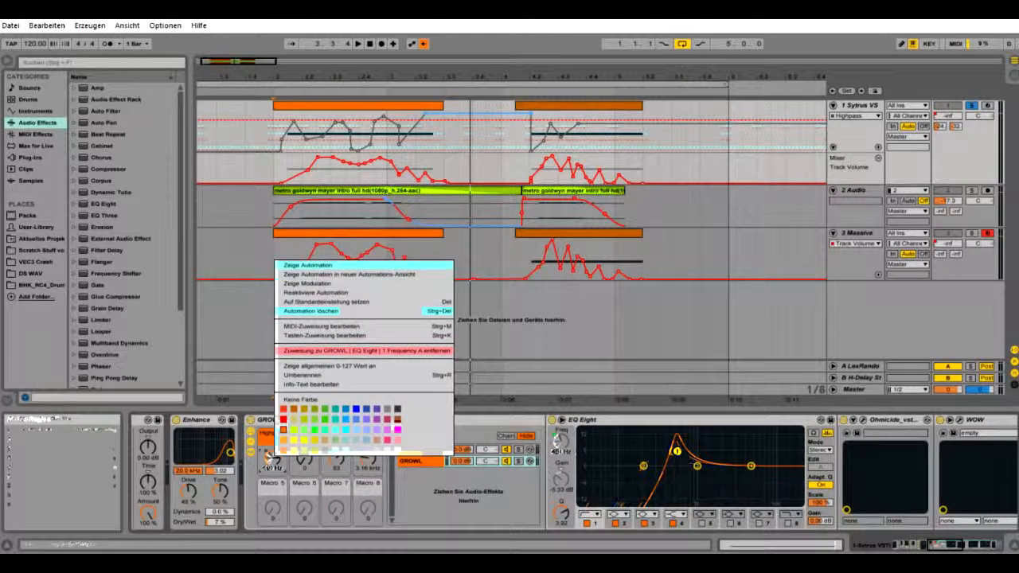
pyautogui.click(316, 293)
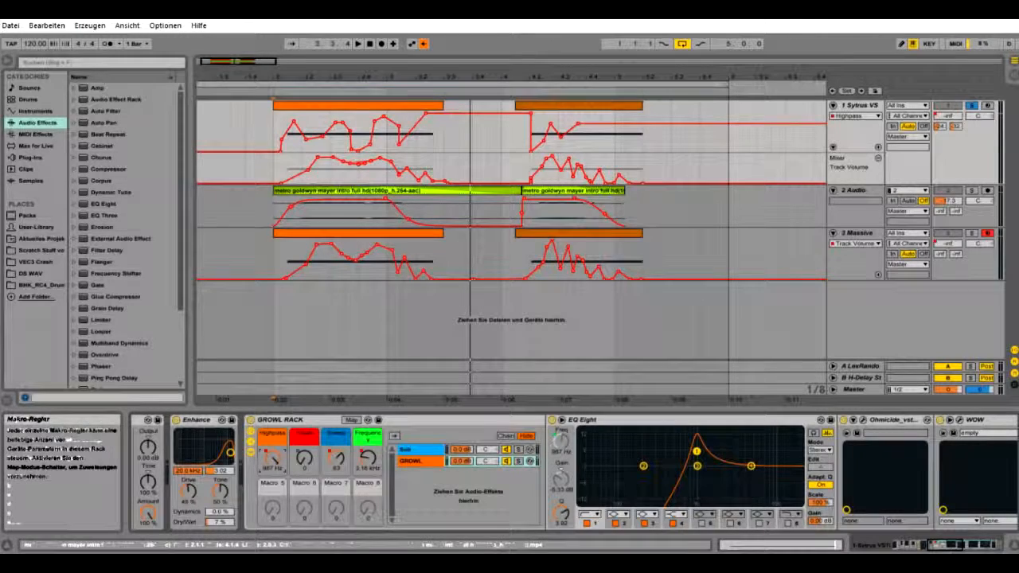
# Collapse EQ Eight and Ohmicide in the GROWL chain and open the WOW plug-in editor
pyautogui.moveTo(946, 545)
pyautogui.mouseDown()
pyautogui.moveTo(988, 545)
pyautogui.moveTo(952, 545)
pyautogui.mouseUp()
pyautogui.doubleClick(355, 420)
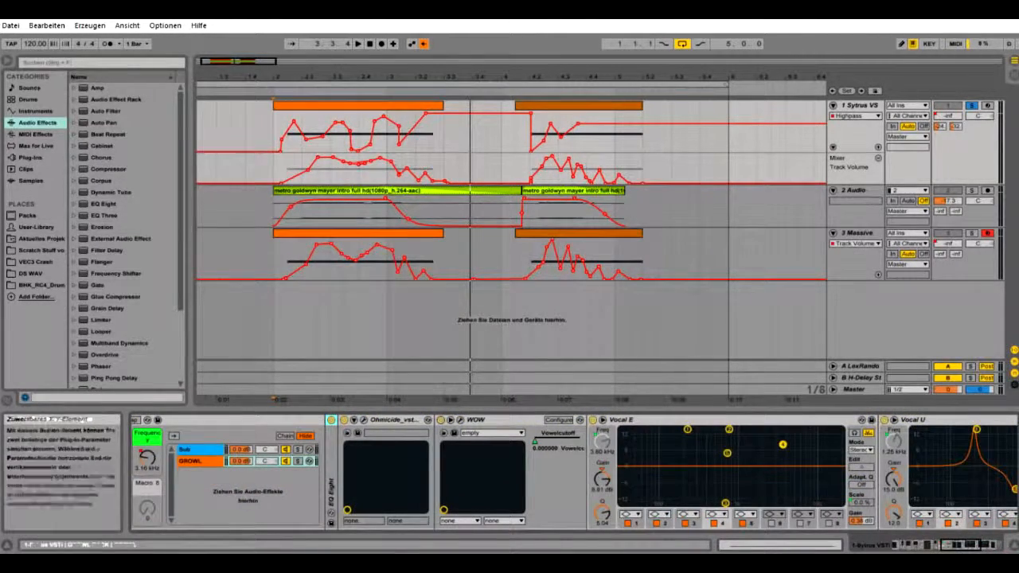
pyautogui.doubleClick(390, 420)
pyautogui.click(376, 419)
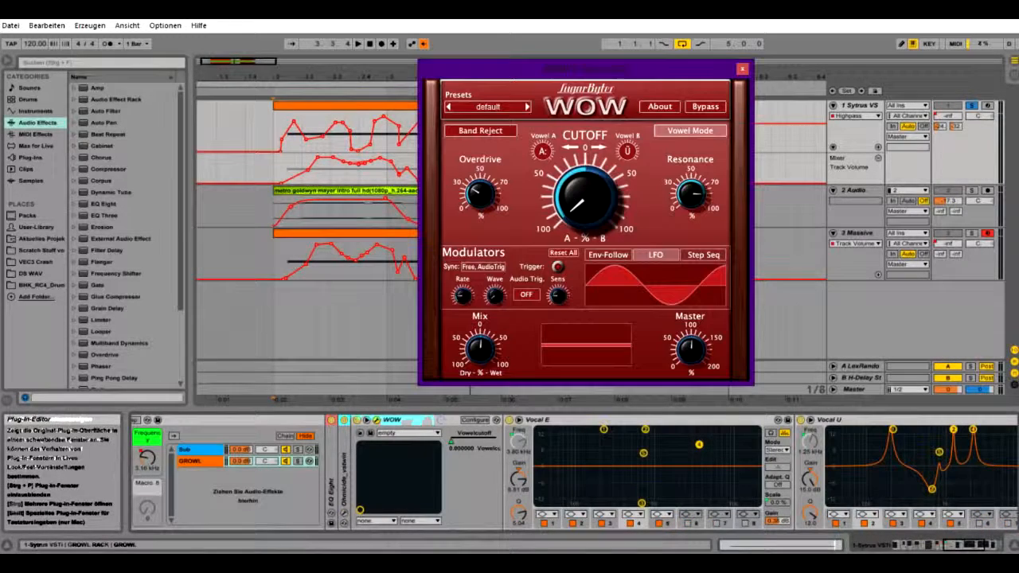
# Close the WOW editor and collapse WOW, and bring up the GROWL RACK's Vowel macro automation, reactivating it once overridden
pyautogui.click(376, 420)
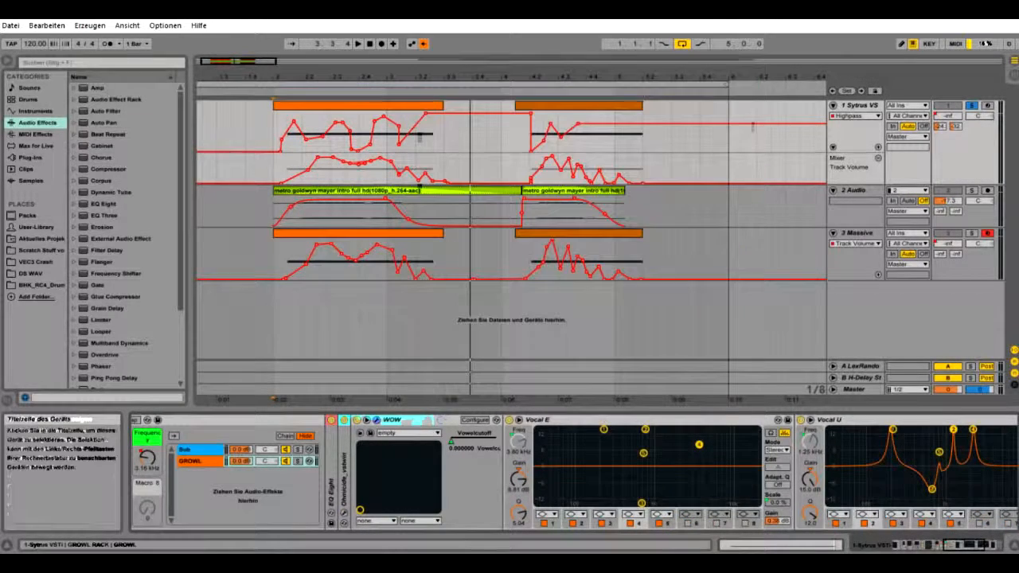
pyautogui.doubleClick(394, 420)
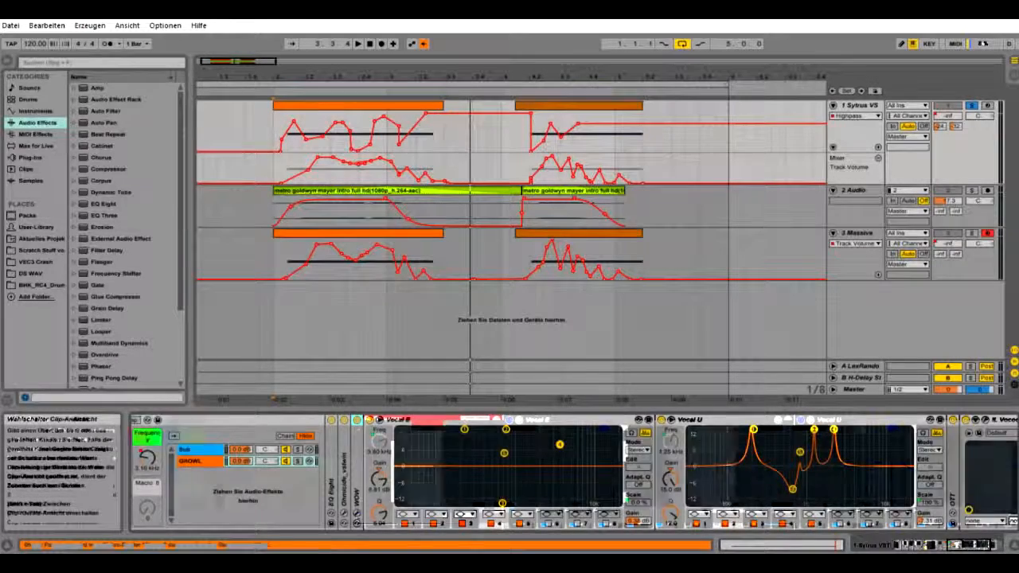
pyautogui.moveTo(968, 546); pyautogui.dragTo(961, 545)
pyautogui.moveTo(205, 459); pyautogui.dragTo(204, 443)
pyautogui.rightClick(204, 458)
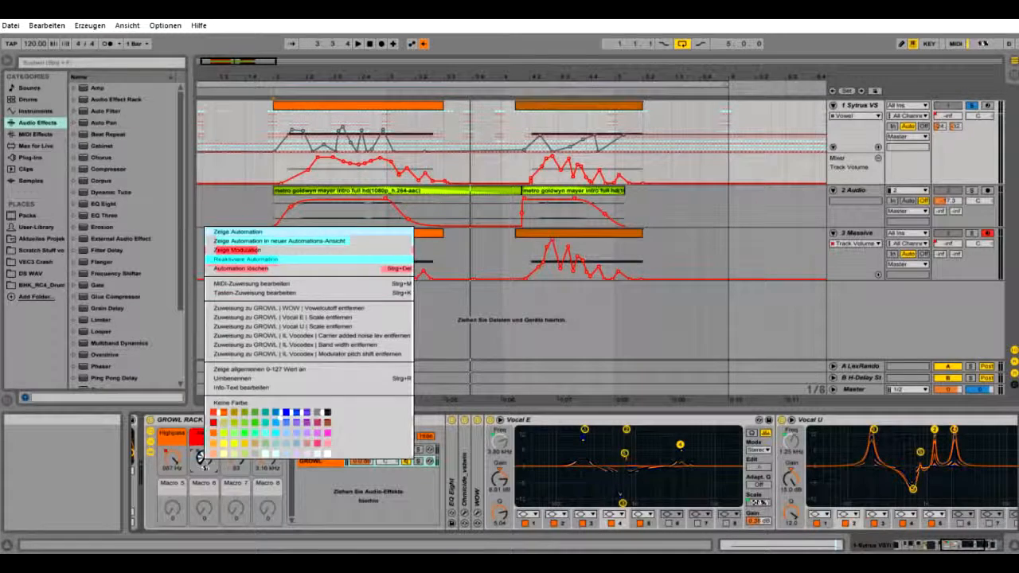
pyautogui.click(255, 259)
# Expand OTT and Auto Filter in the GROWL chain and audition the Sytrus track from 2.1.1
pyautogui.moveTo(962, 546); pyautogui.dragTo(980, 545)
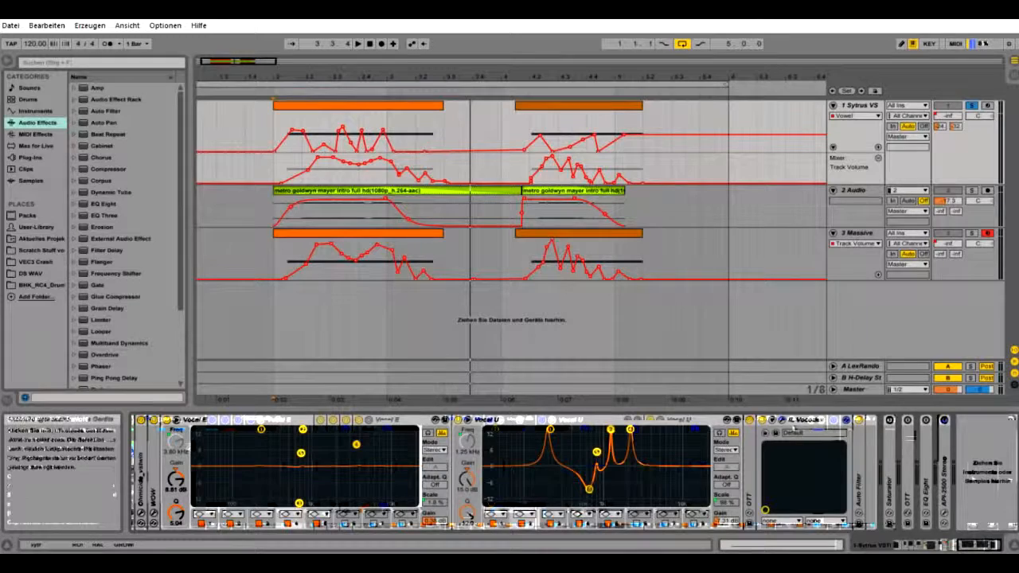
pyautogui.doubleClick(750, 470)
pyautogui.moveTo(970, 546); pyautogui.dragTo(982, 546)
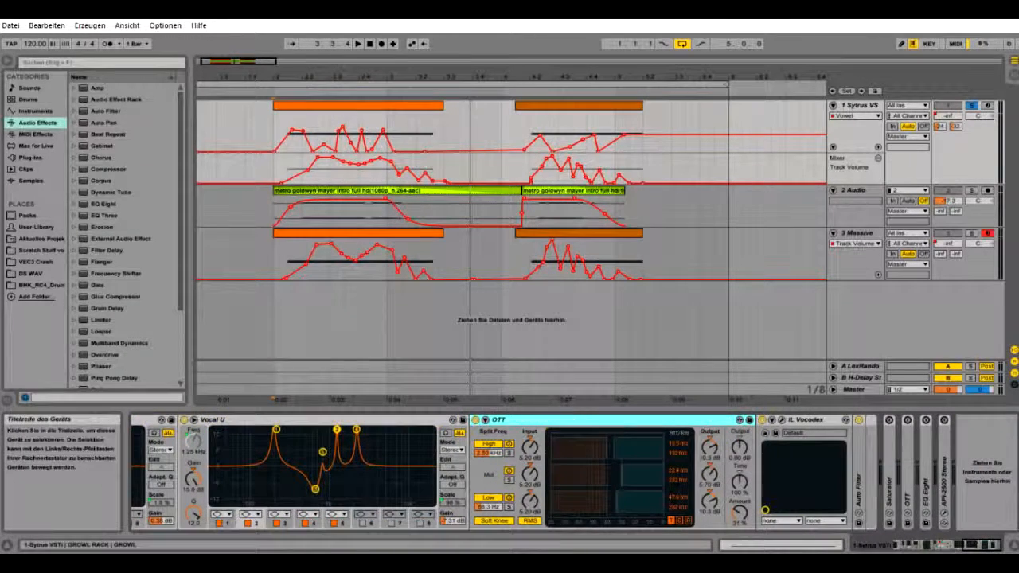
pyautogui.click(859, 472)
pyautogui.doubleClick(859, 472)
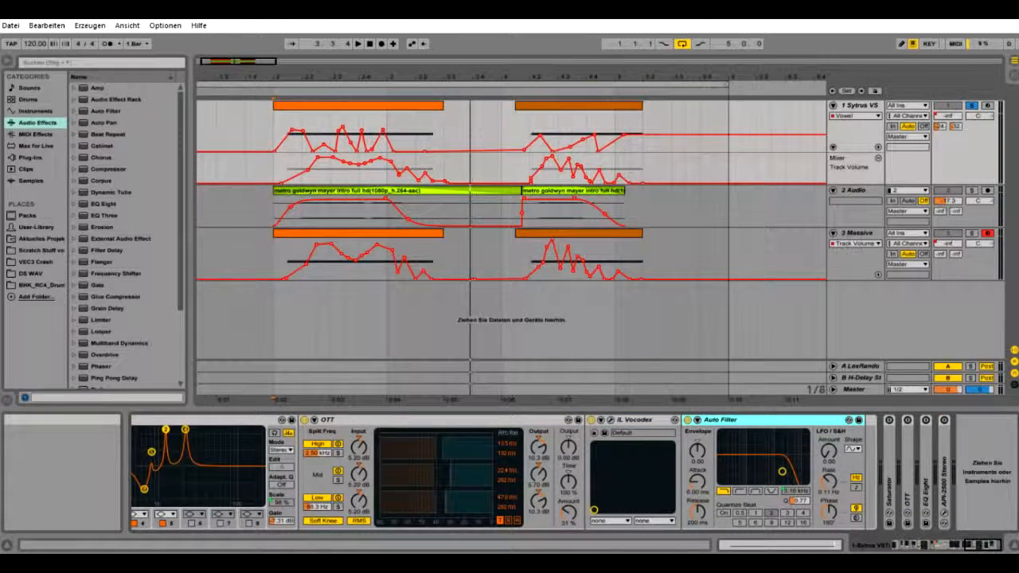
pyautogui.press('space')
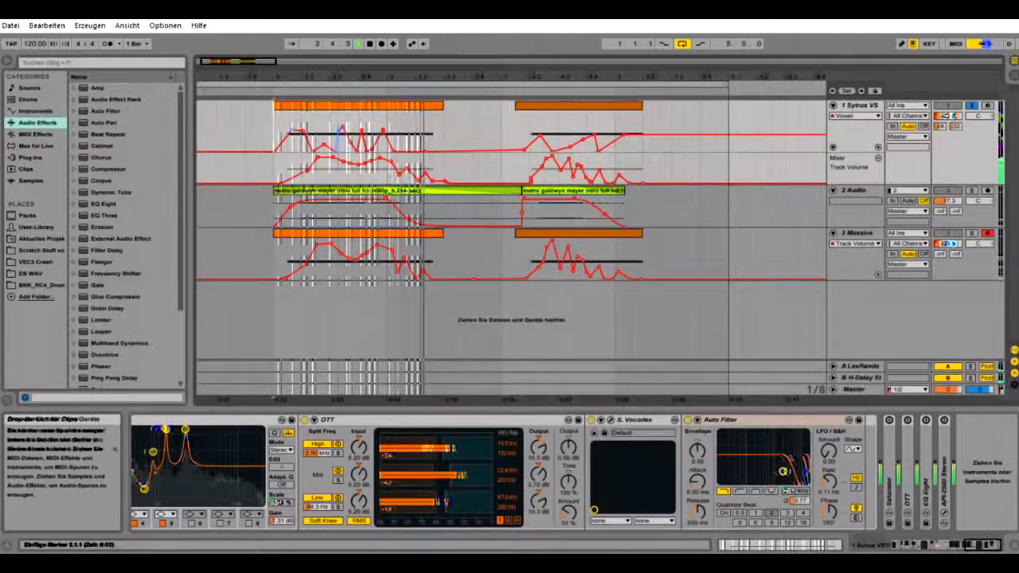
# Open the IL Vocodex editor in the GROWL chain, examine its band display during playback, and close the editor
pyautogui.click(594, 432)
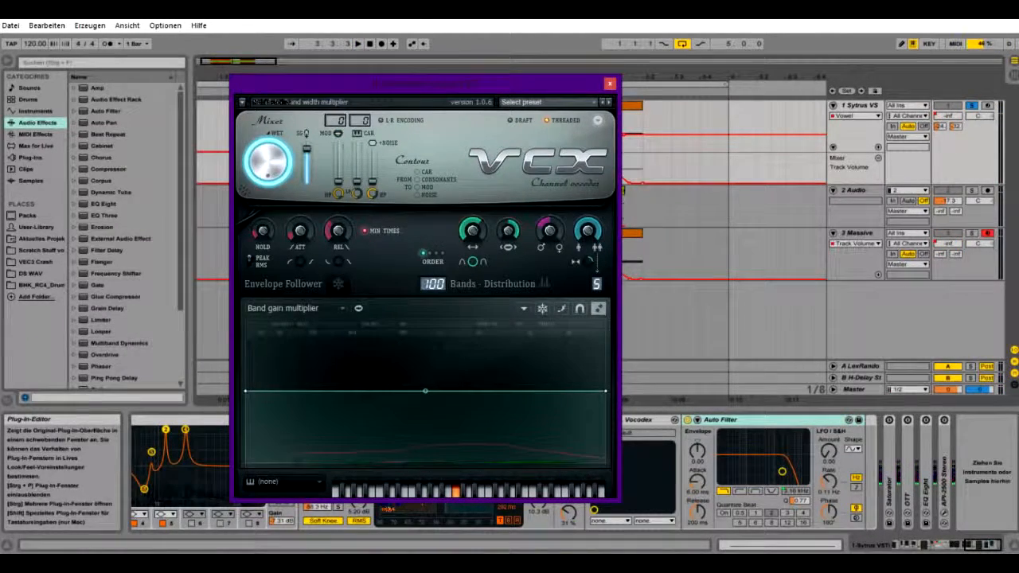
pyautogui.moveTo(425, 84); pyautogui.dragTo(560, 80)
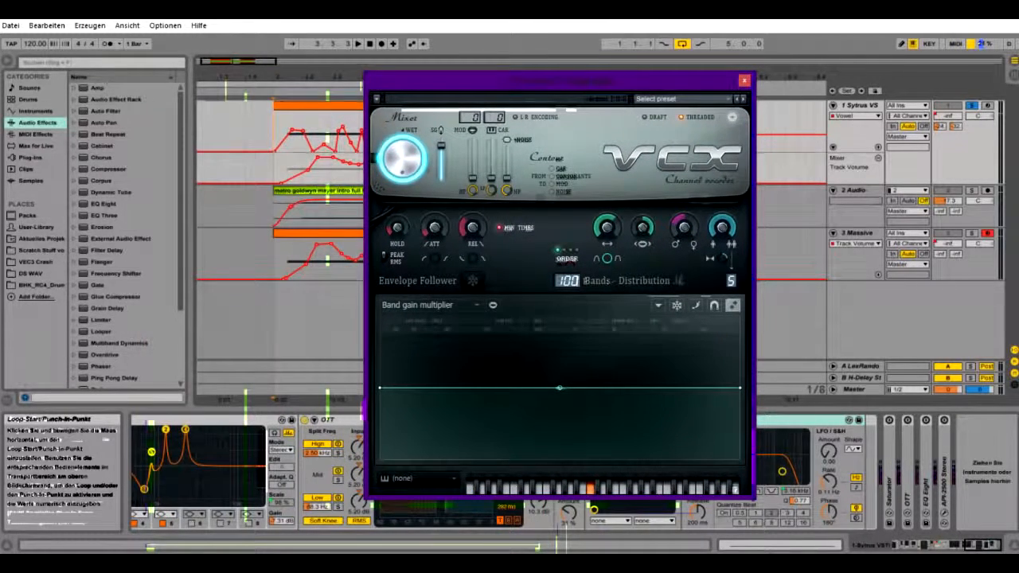
pyautogui.moveTo(560, 79); pyautogui.dragTo(277, 70)
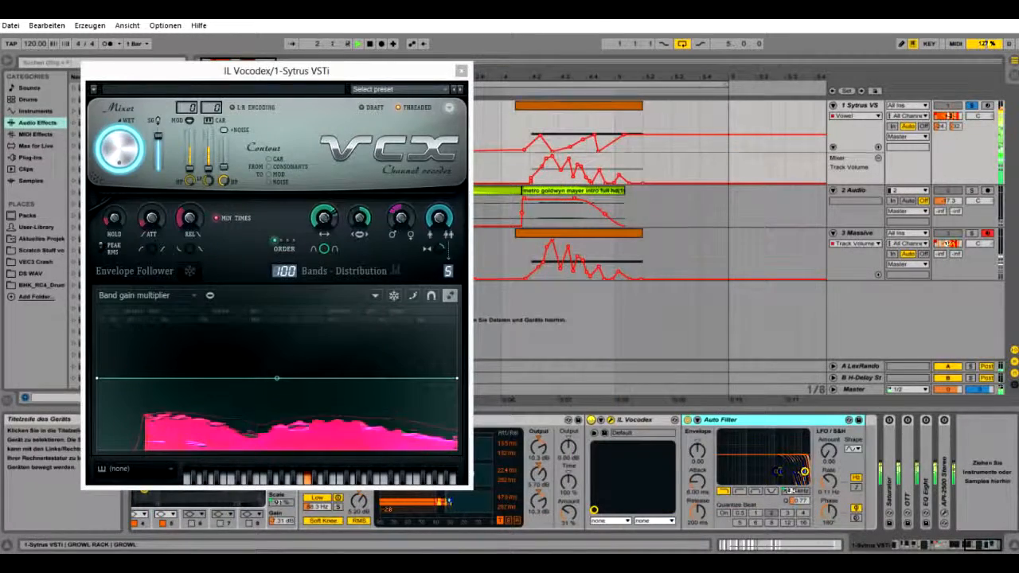
pyautogui.click(559, 322)
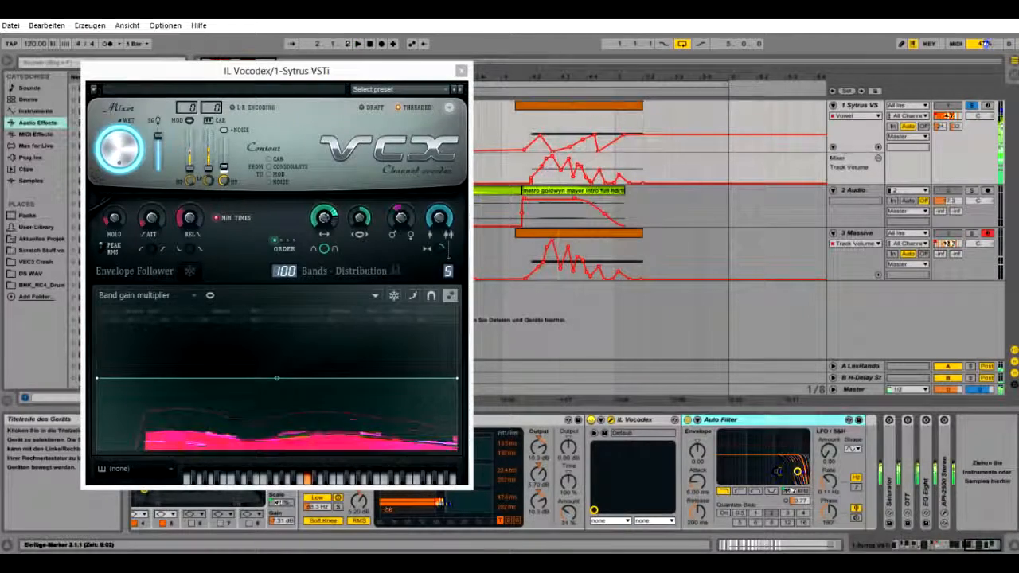
pyautogui.press('space')
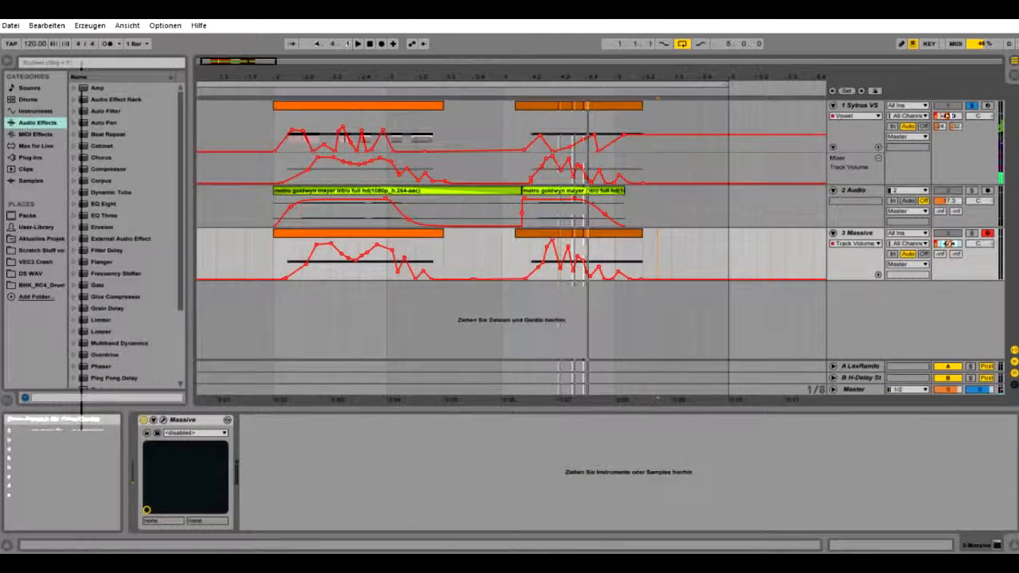
pyautogui.click(860, 105)
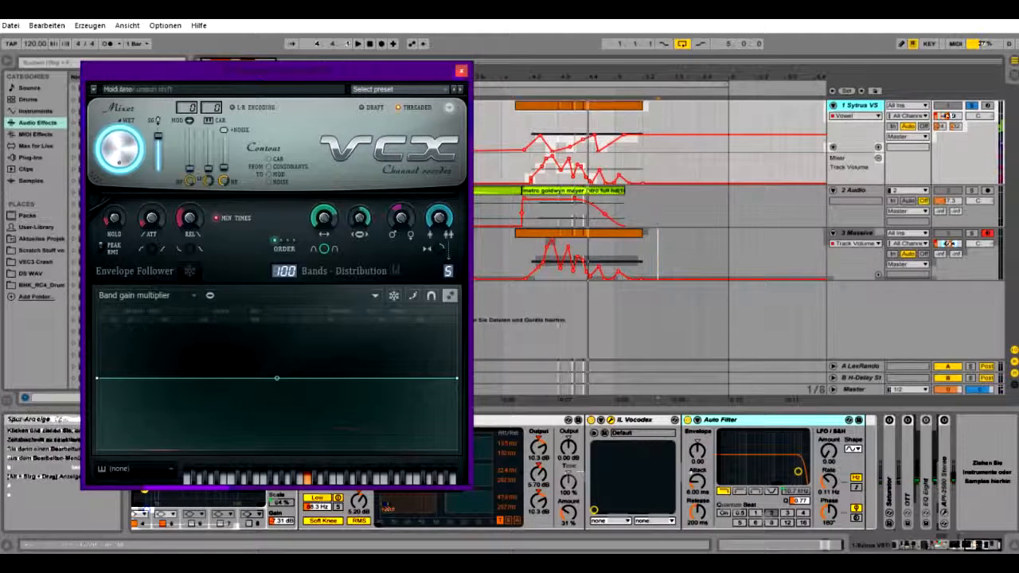
pyautogui.click(461, 72)
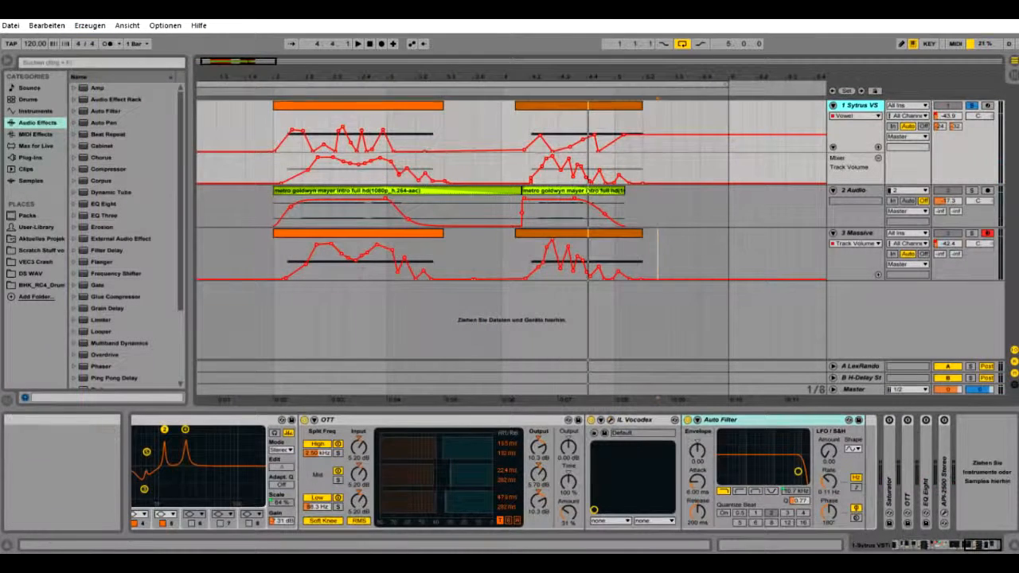
# Expand and switch on the Saturator after the GROWL RACK, and switch on the following OTT and the expanded EQ Eight
pyautogui.doubleClick(890, 491)
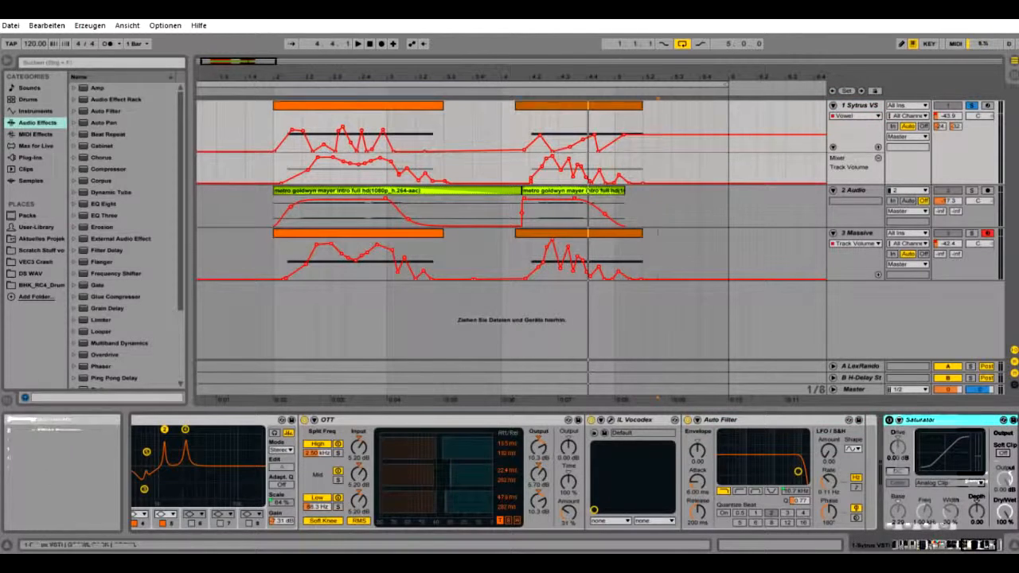
pyautogui.click(890, 420)
pyautogui.click(984, 545)
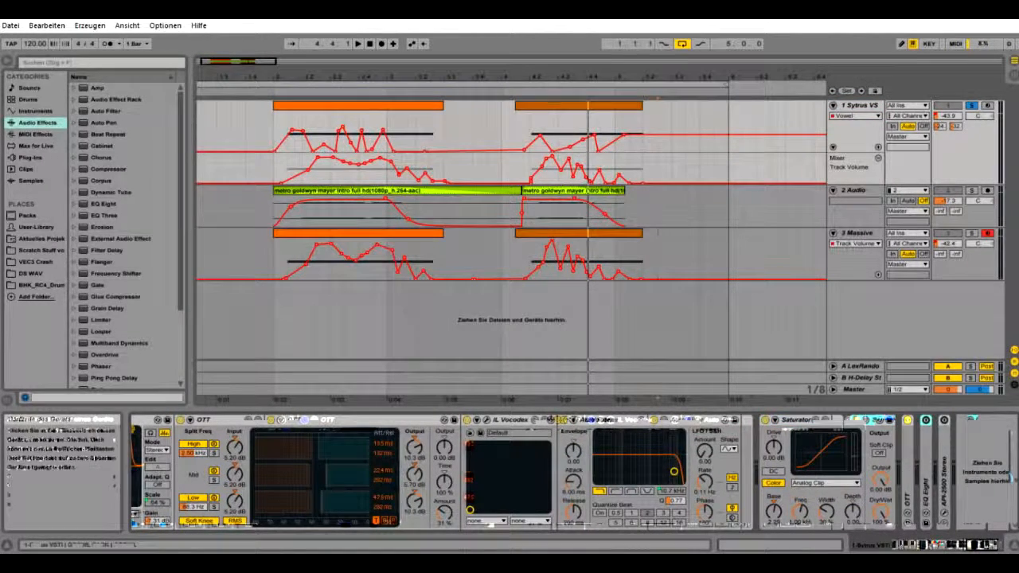
pyautogui.doubleClick(926, 492)
pyautogui.click(985, 545)
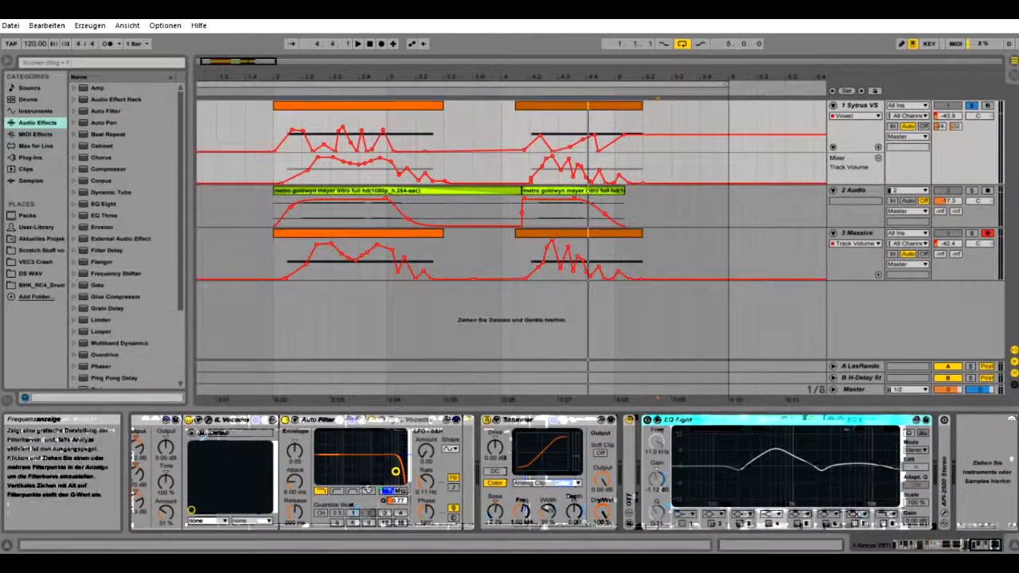
# Audition the Sytrus chain with Saturator, OTT and EQ Eight from near the start of the first clip
pyautogui.click(290, 271)
pyautogui.press('space')
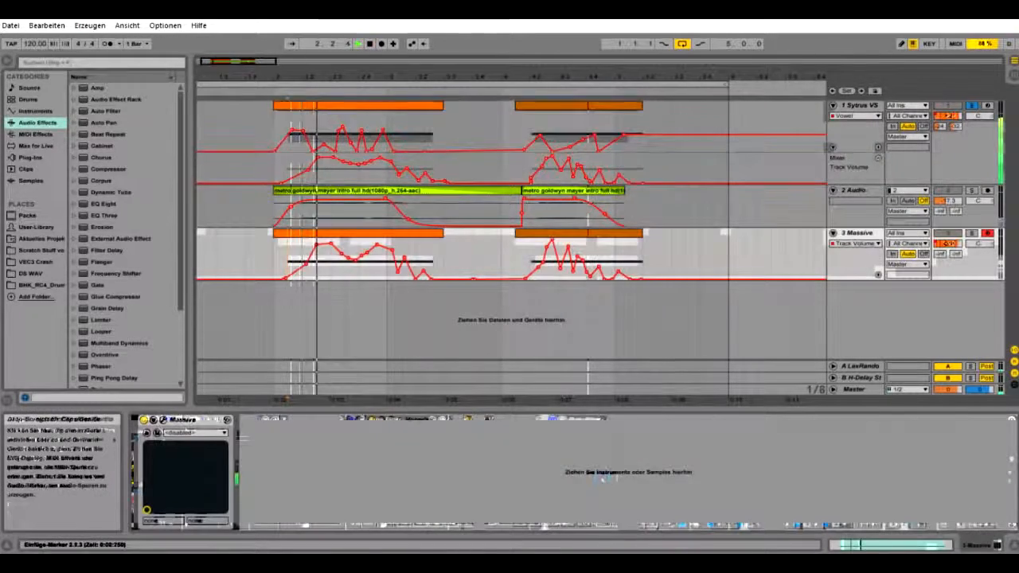
pyautogui.click(861, 105)
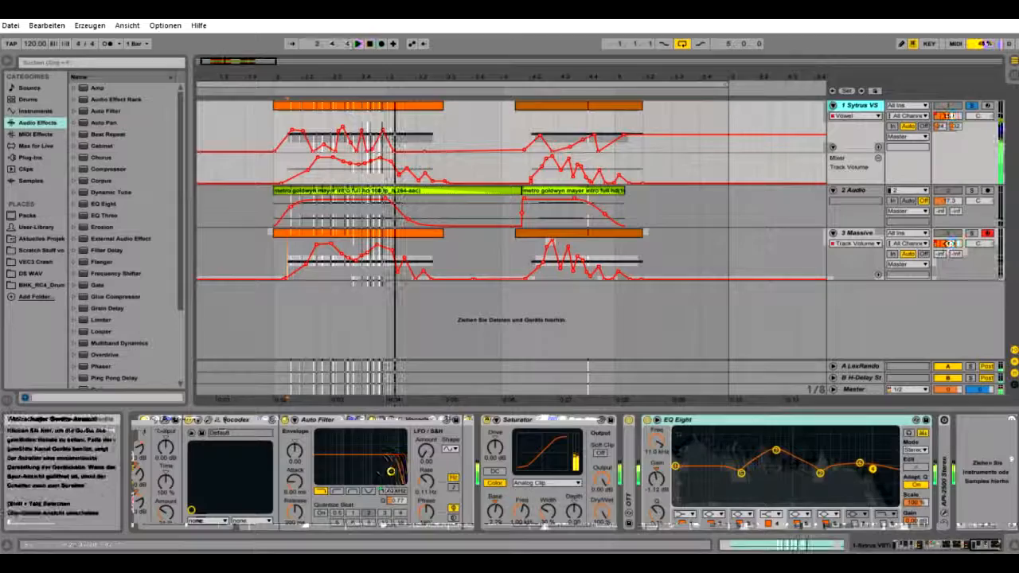
pyautogui.click(860, 234)
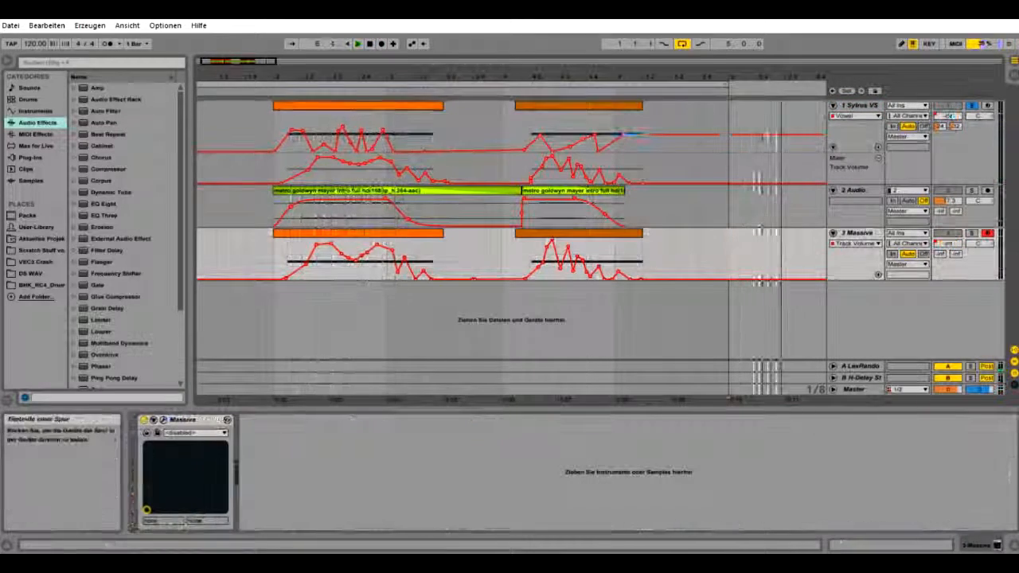
pyautogui.click(860, 105)
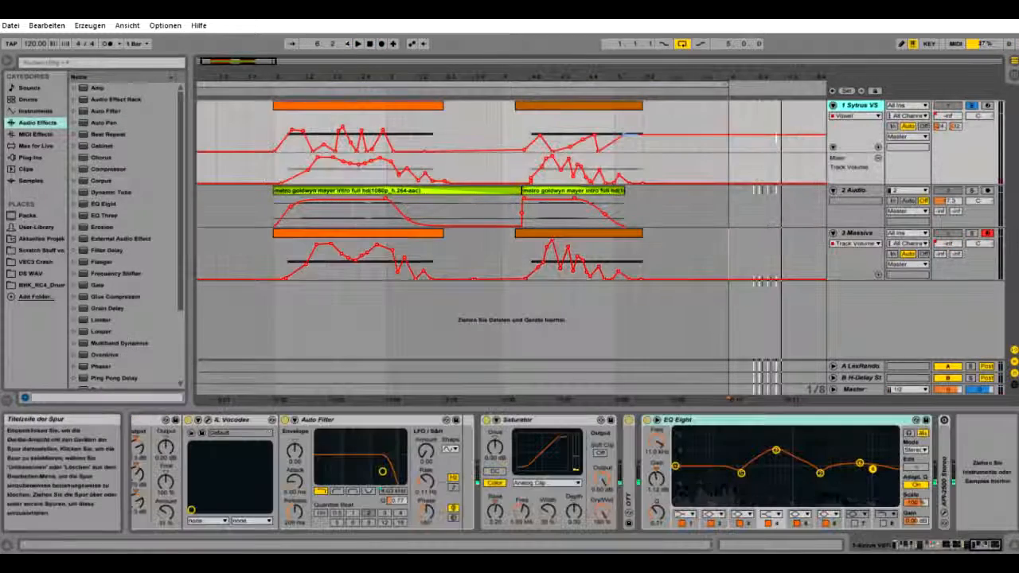
# Expand the API-2500 Stereo compressor at the end of the chain and freeze the Sytrus track
pyautogui.doubleClick(945, 474)
pyautogui.click(993, 545)
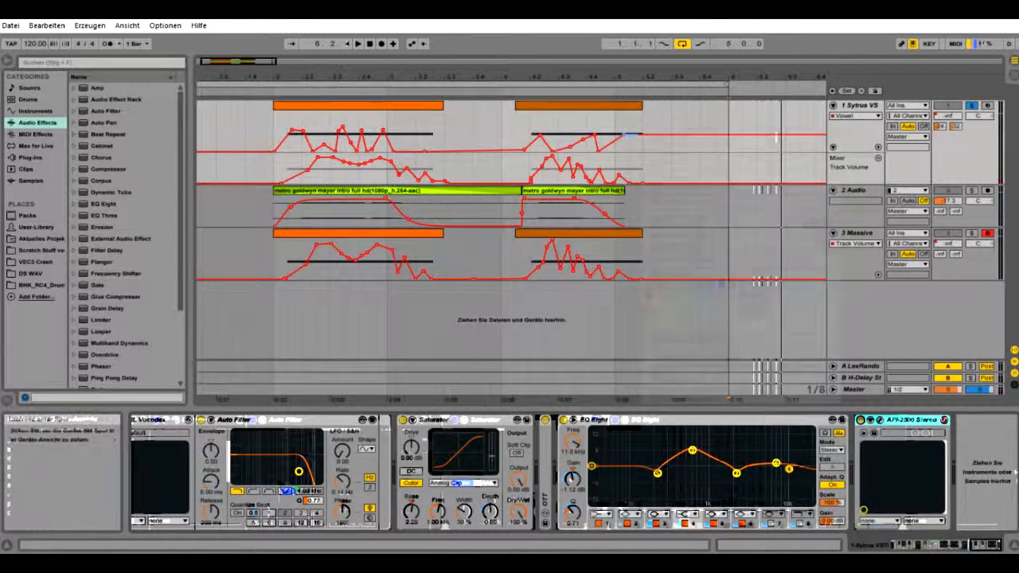
pyautogui.rightClick(842, 131)
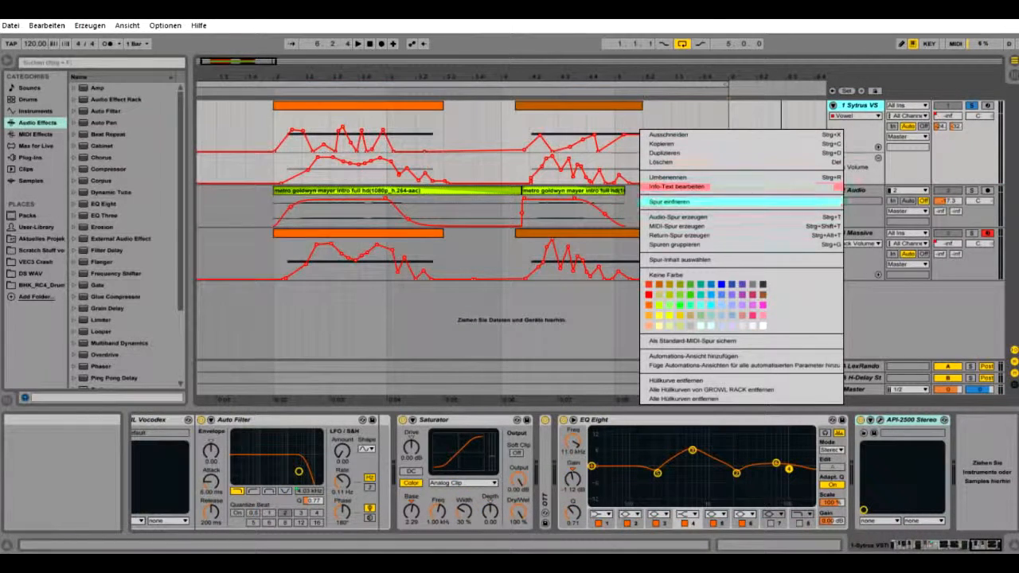
pyautogui.click(673, 201)
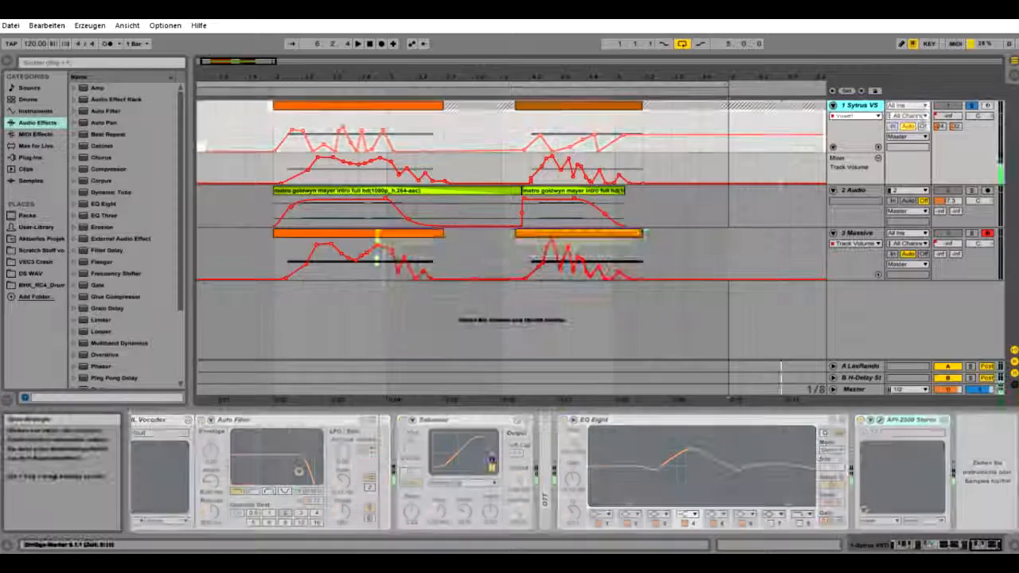
# Audition the frozen Sytrus track, unsolo it, and play it together with the Massive layer from 2.1.1
pyautogui.press('space')
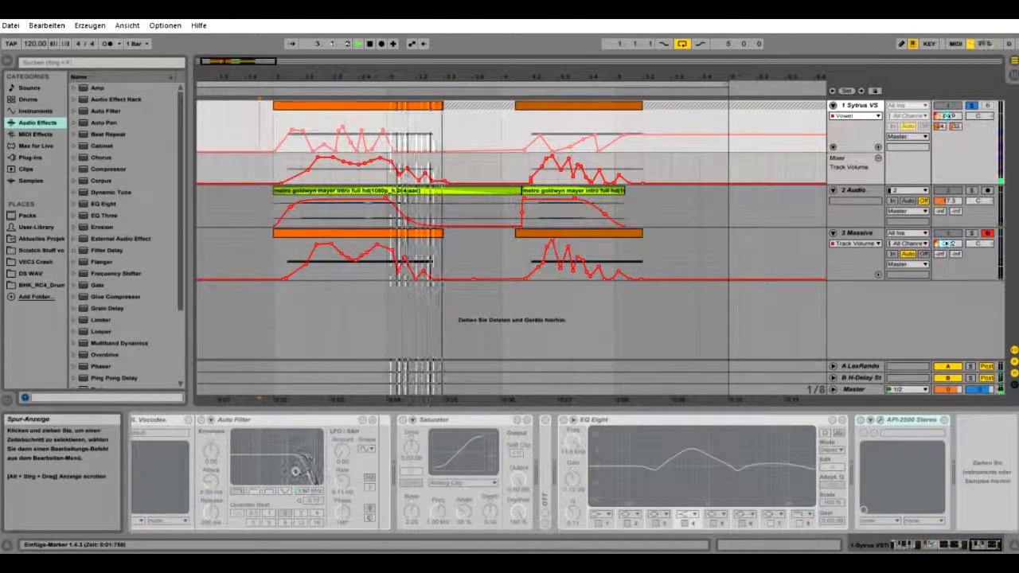
pyautogui.click(274, 131)
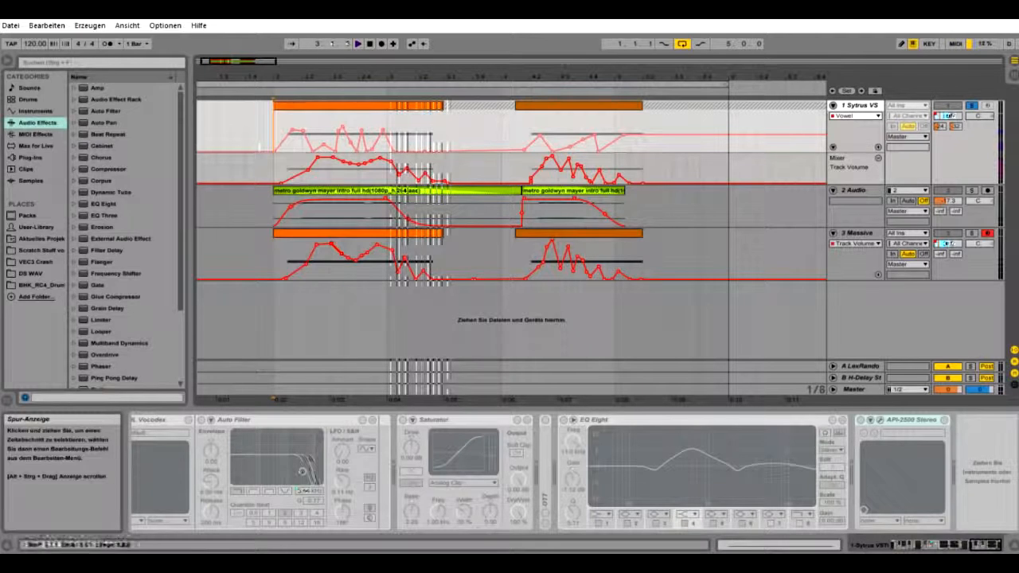
pyautogui.click(351, 233)
pyautogui.click(973, 105)
pyautogui.press('space')
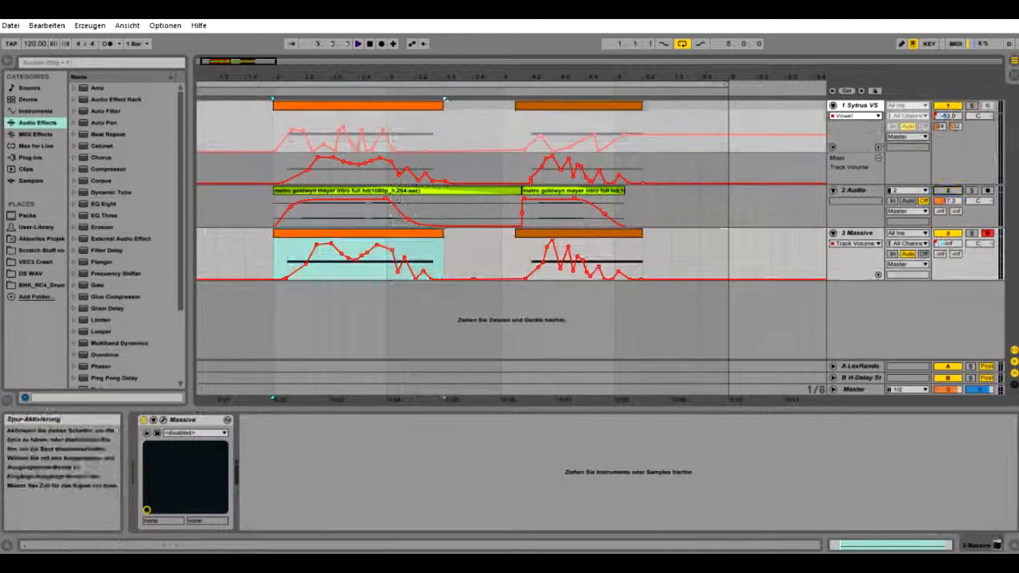
pyautogui.click(274, 131)
pyautogui.press('space')
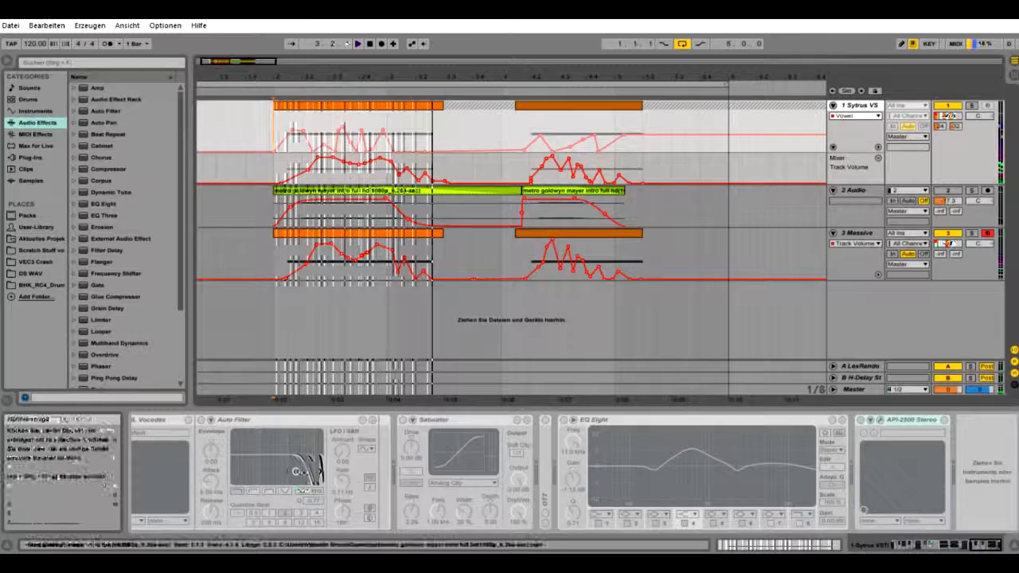
pyautogui.press('space')
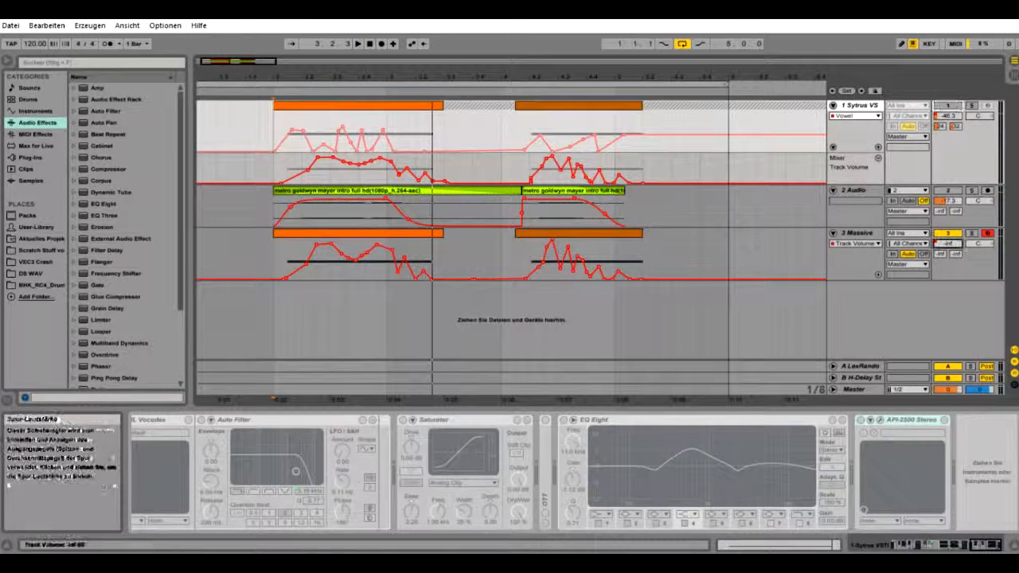
# Solo the Audio track and audition its vocal clip through IL Vocodex, OTT and Enhance
pyautogui.rightClick(942, 245)
pyautogui.press('space')
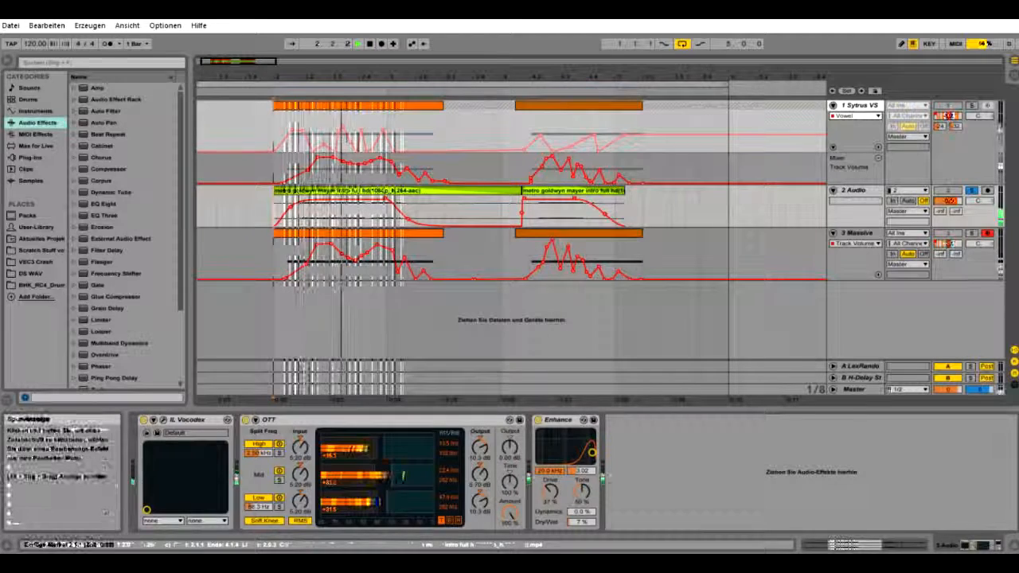
pyautogui.press('space')
# Switch off IL Vocodex, OTT and Enhance on the Audio track and audition the dry clip
pyautogui.click(143, 420)
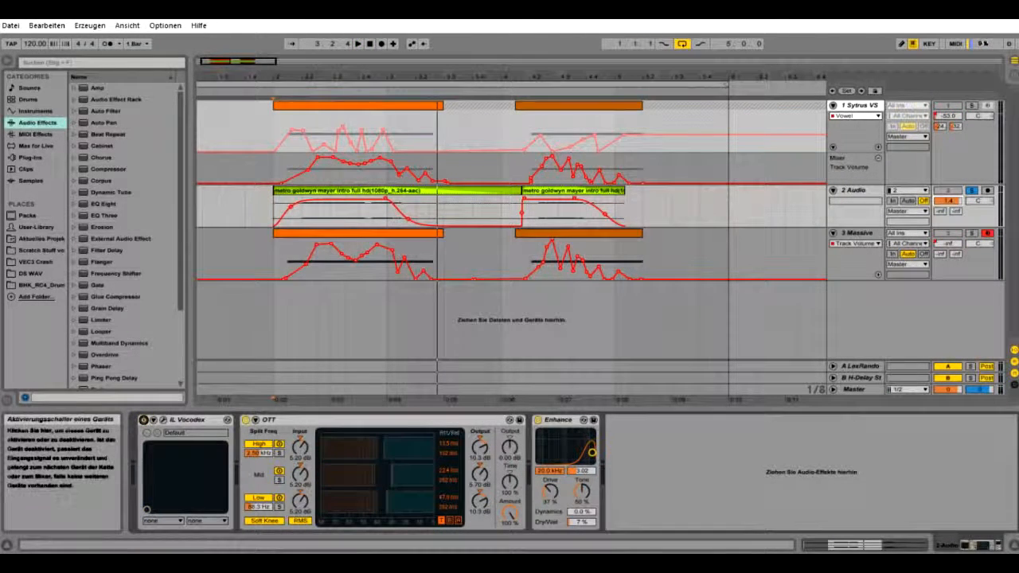
pyautogui.click(246, 420)
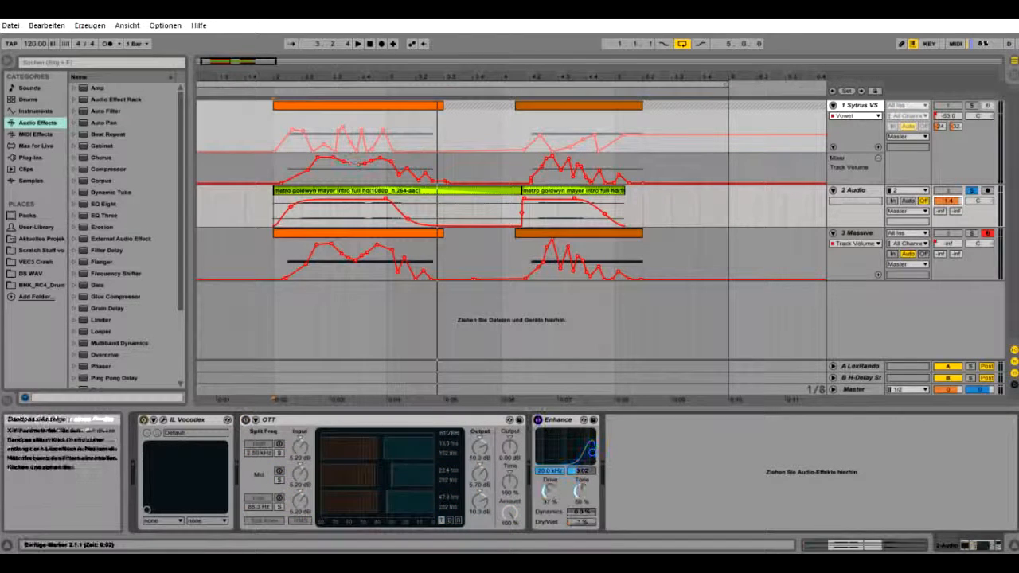
pyautogui.press('space')
pyautogui.press('space')
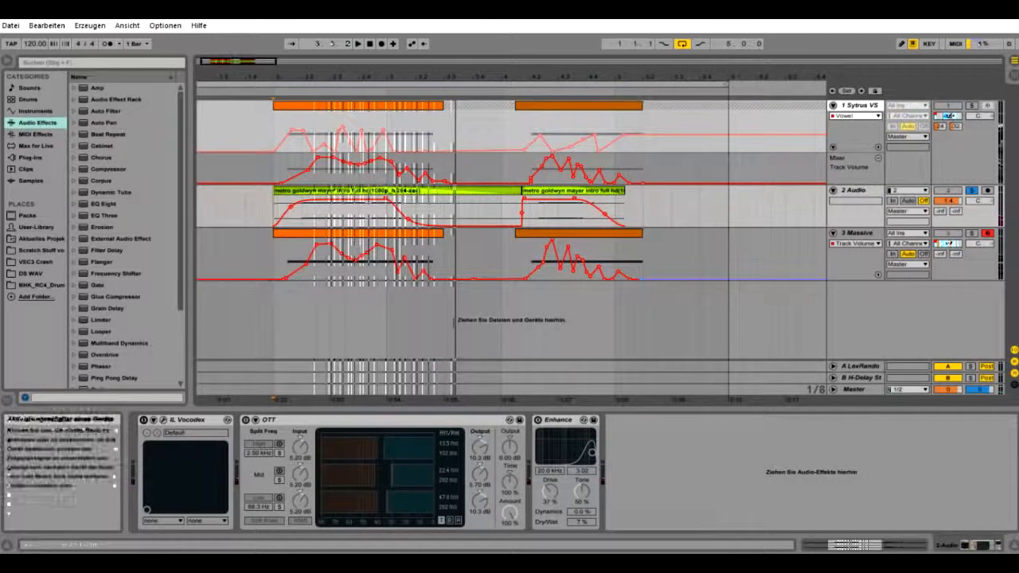
# Switch IL Vocodex, OTT and Enhance back on and play the processed Audio track for comparison
pyautogui.click(144, 420)
pyautogui.click(246, 420)
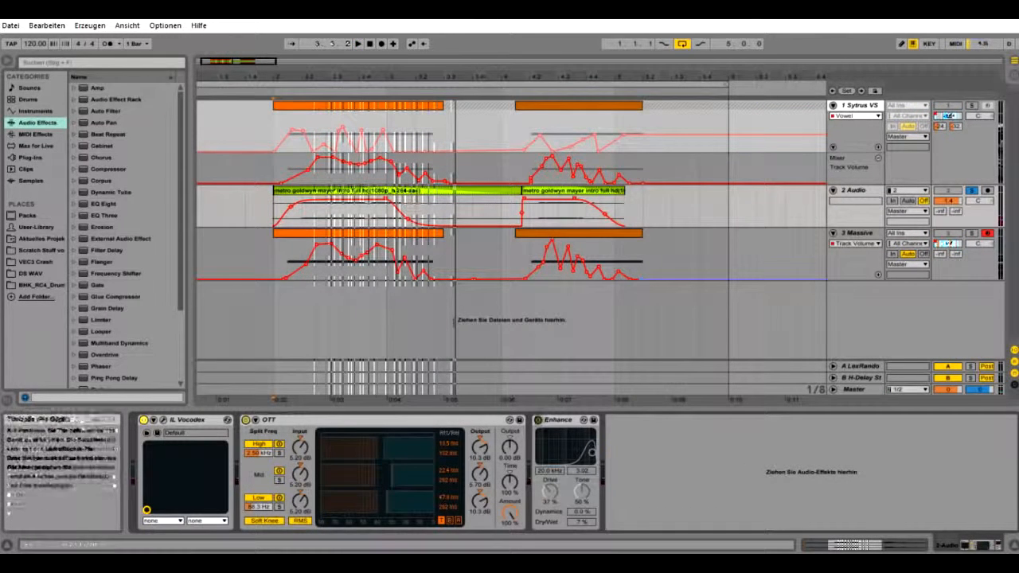
pyautogui.press('space')
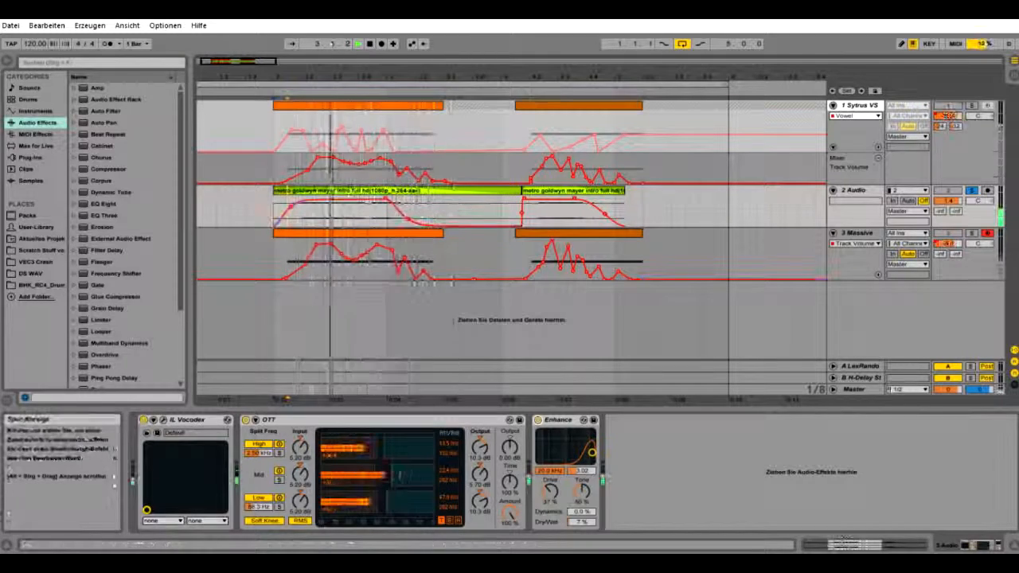
# Stop playback, unsolo the Audio track, and play the Sytrus, Audio and Massive layers together
pyautogui.press('space')
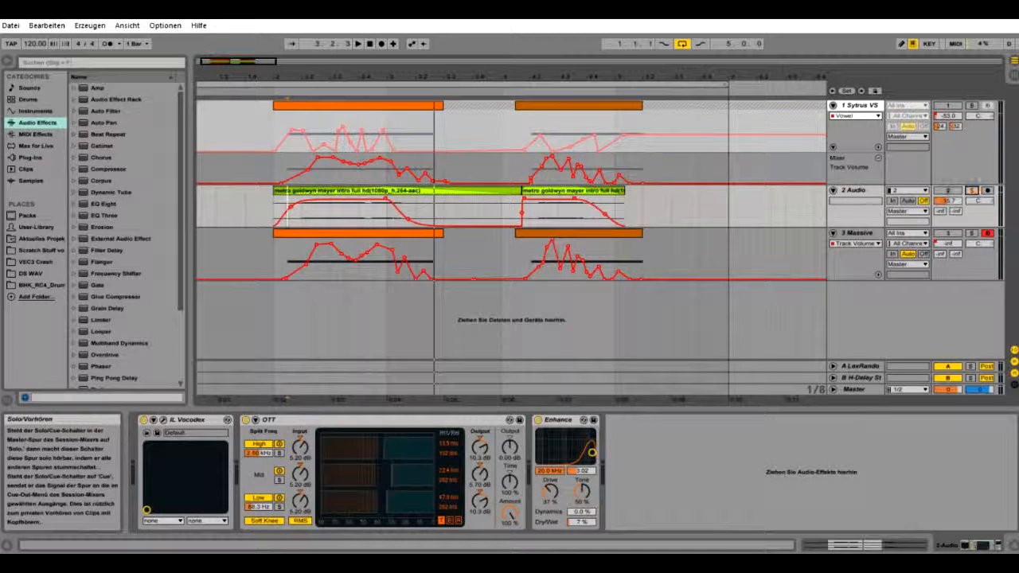
pyautogui.click(972, 191)
pyautogui.click(860, 105)
pyautogui.click(972, 233)
pyautogui.click(972, 233)
pyautogui.click(948, 233)
pyautogui.click(948, 191)
pyautogui.click(948, 192)
pyautogui.click(948, 105)
pyautogui.press('space')
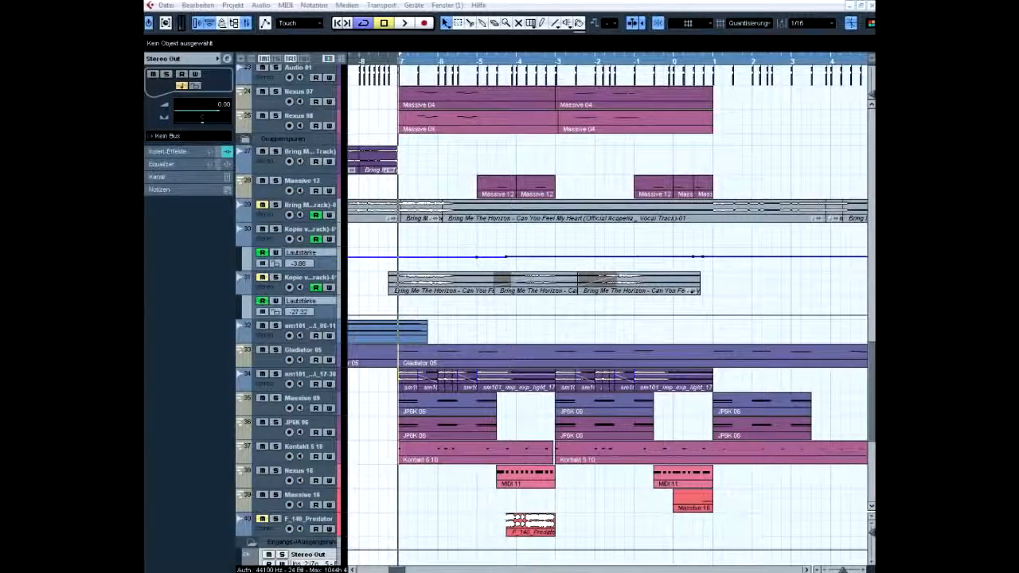
# In the Cubase project bmth remix-02, show the transport and mixer, and open the iZotope Ozone 5 insert on Stereo Out
pyautogui.press('F2')
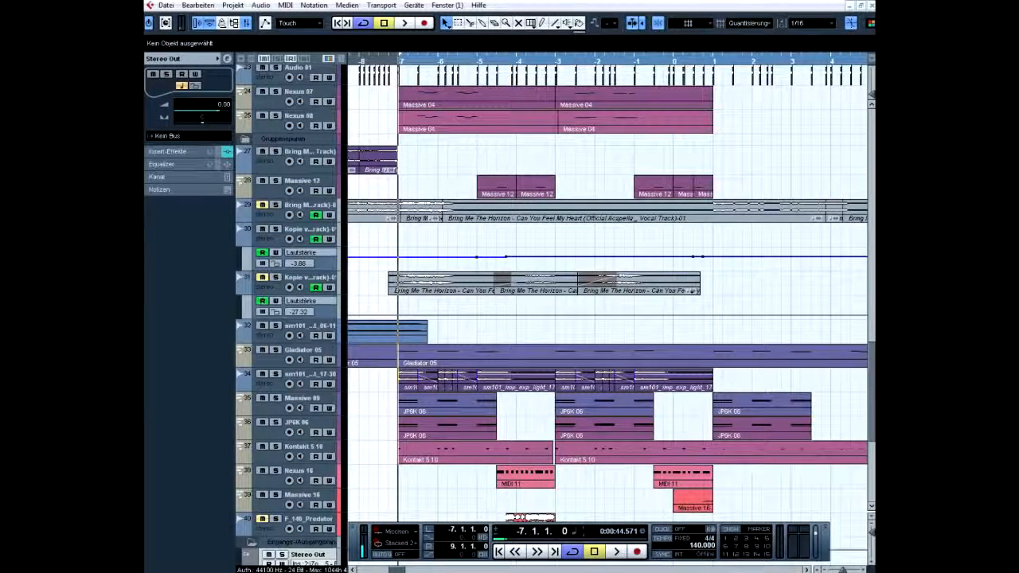
pyautogui.press('F3')
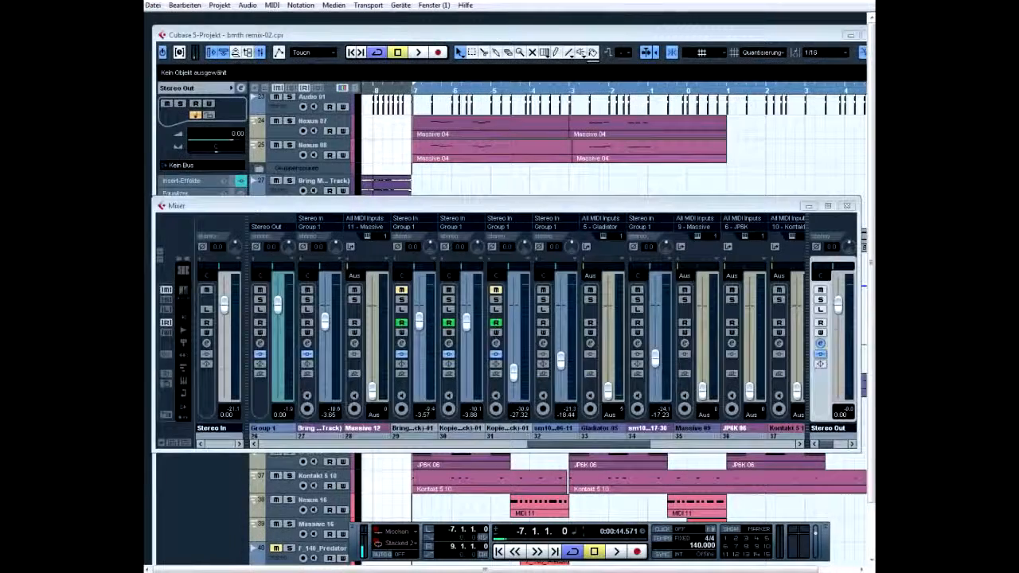
pyautogui.moveTo(510, 205); pyautogui.dragTo(436, 185)
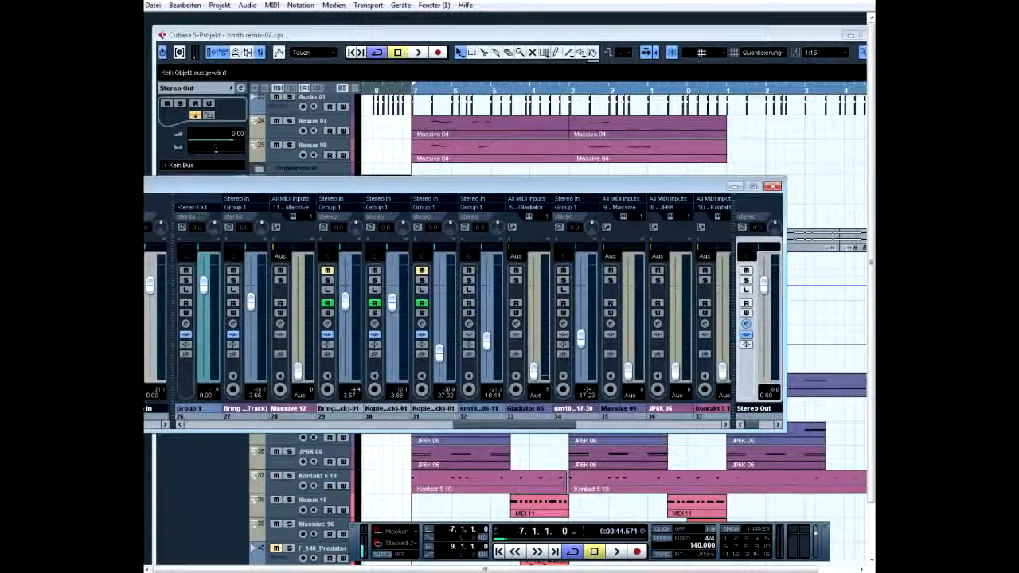
pyautogui.click(746, 324)
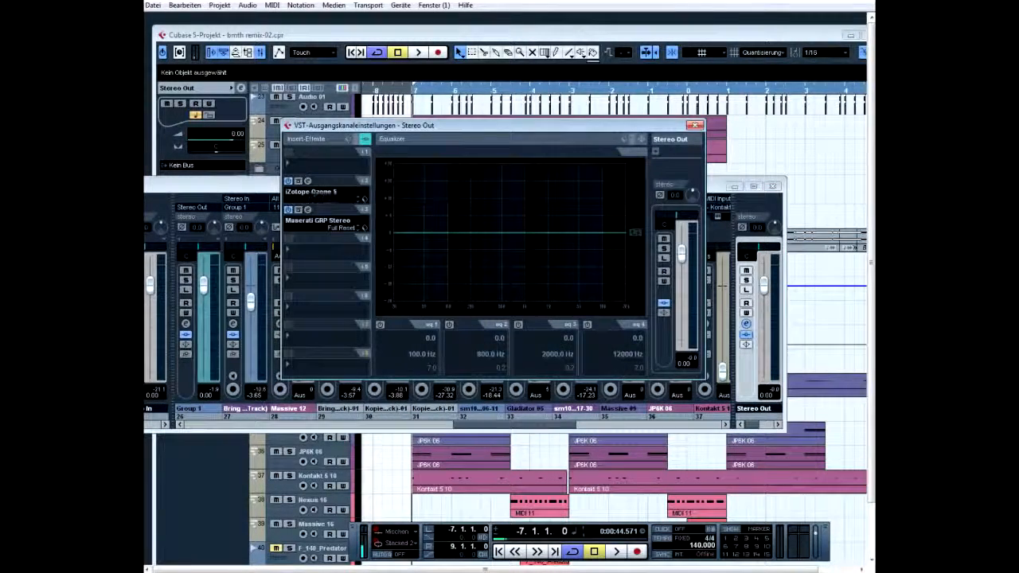
pyautogui.click(308, 181)
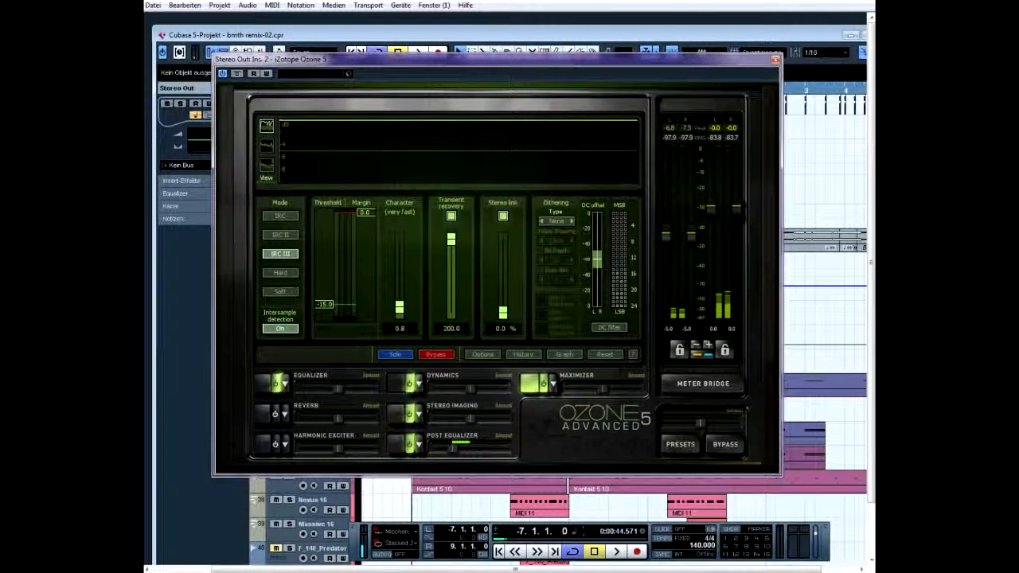
# Review Ozone's Dynamics, Stereo Imaging, Maximizer, Post Equalizer and Equalizer modules one after another
pyautogui.click(396, 384)
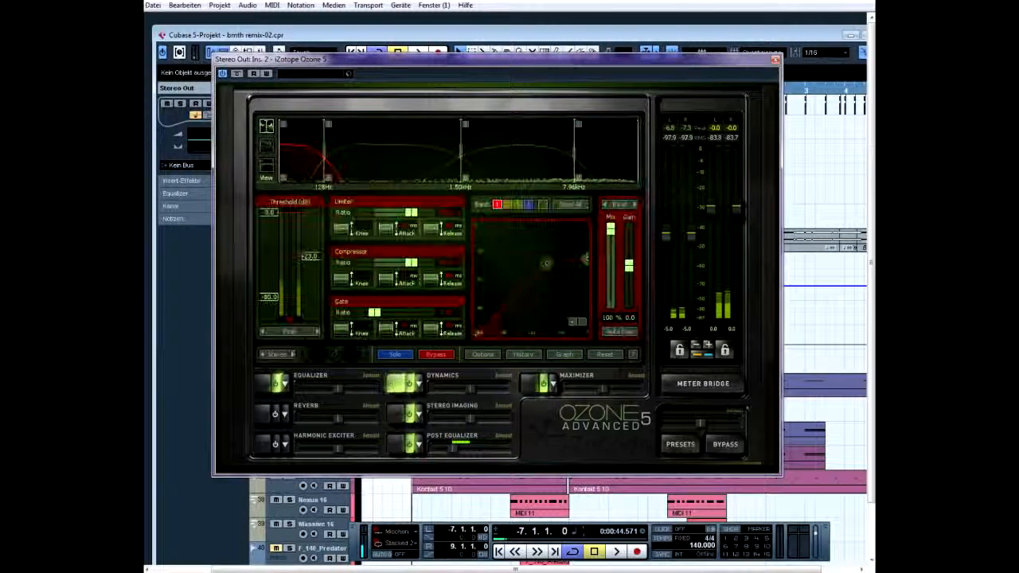
pyautogui.click(396, 413)
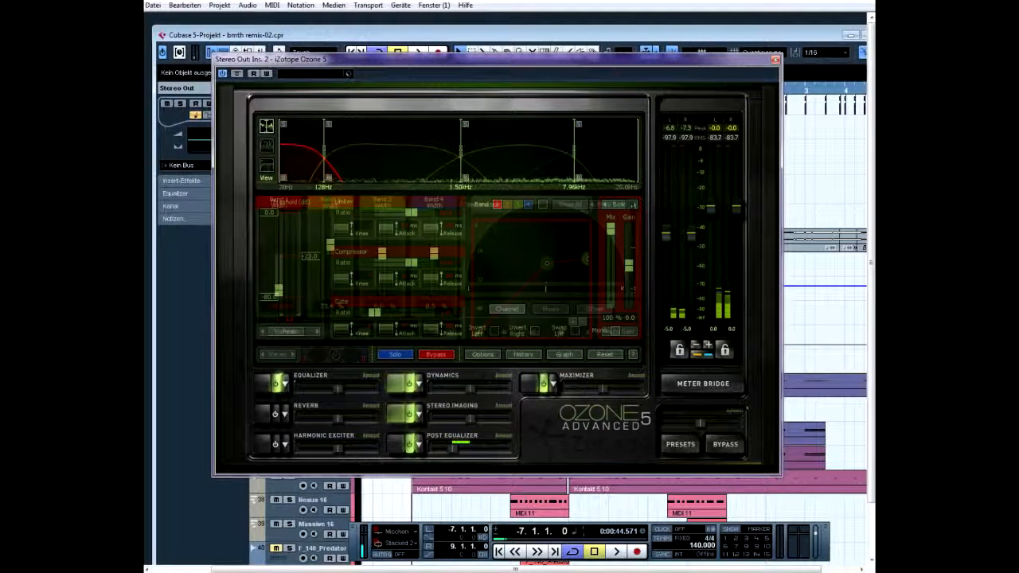
pyautogui.click(529, 384)
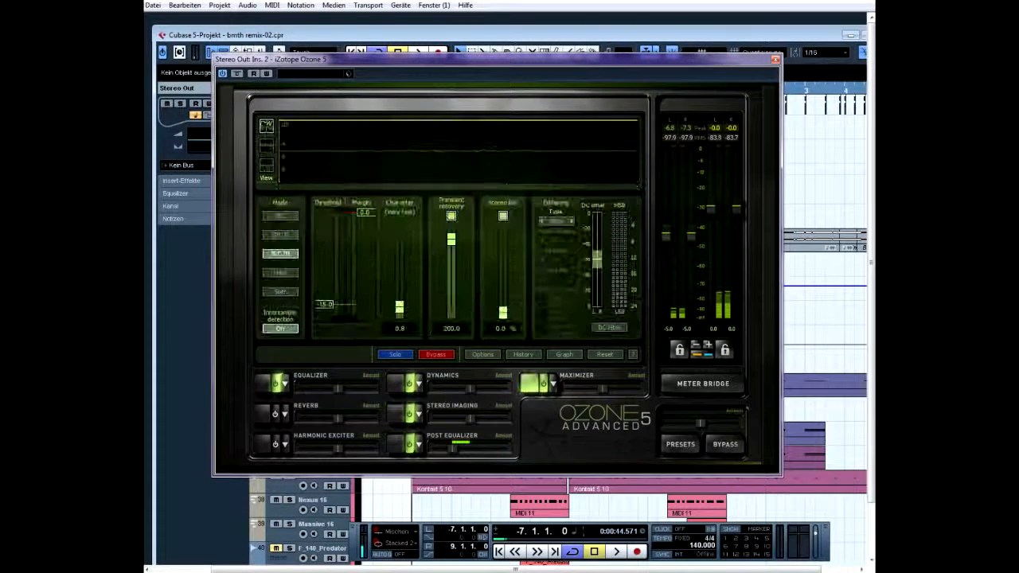
pyautogui.click(395, 444)
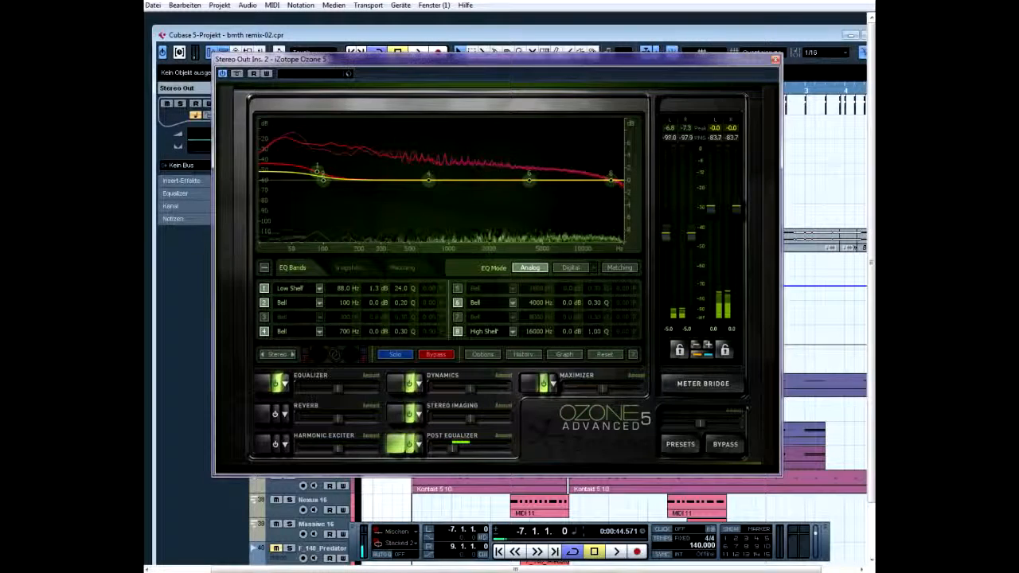
pyautogui.click(529, 384)
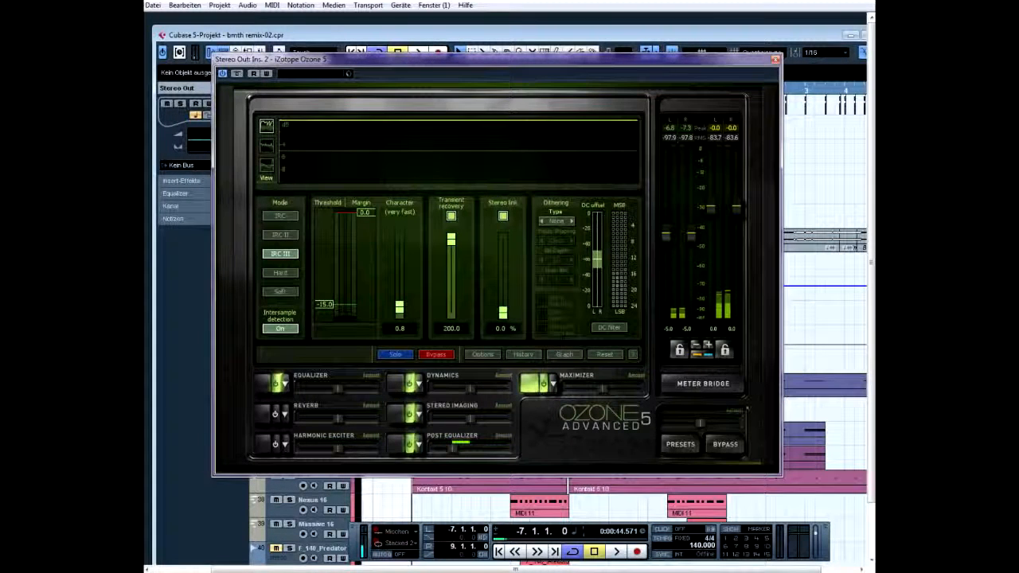
pyautogui.click(271, 383)
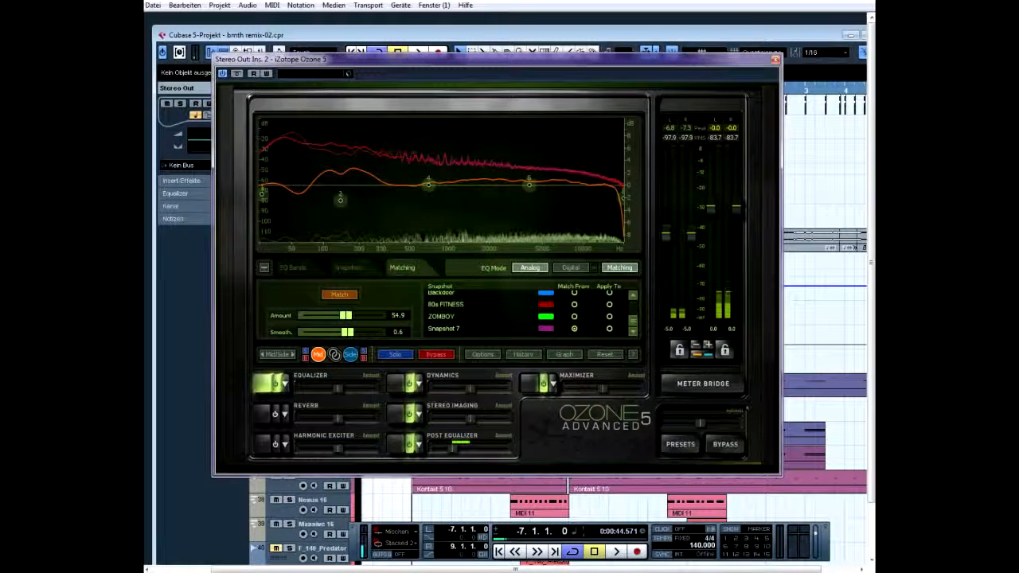
# Compare bands 1 and 2 in the Dynamics module, and play the mix briefly with band 1 displayed
pyautogui.click(397, 384)
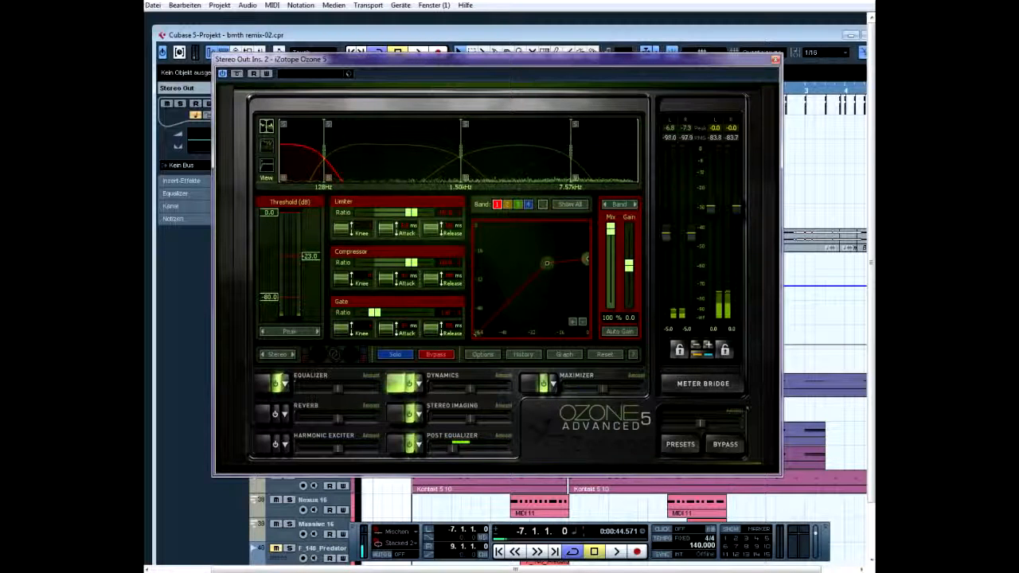
pyautogui.click(507, 205)
pyautogui.click(497, 204)
pyautogui.click(508, 204)
pyautogui.click(497, 205)
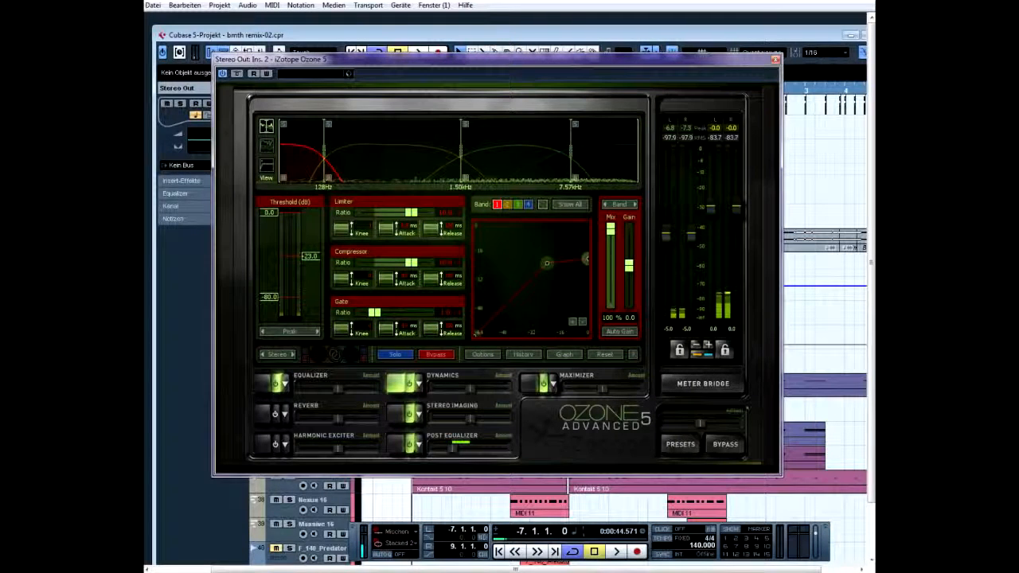
pyautogui.press('space')
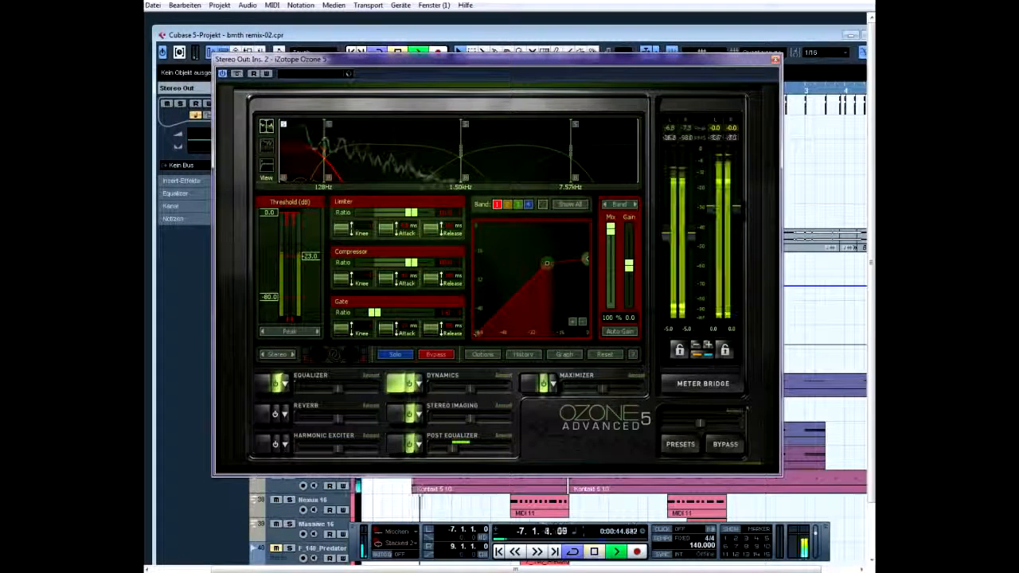
pyautogui.press('space')
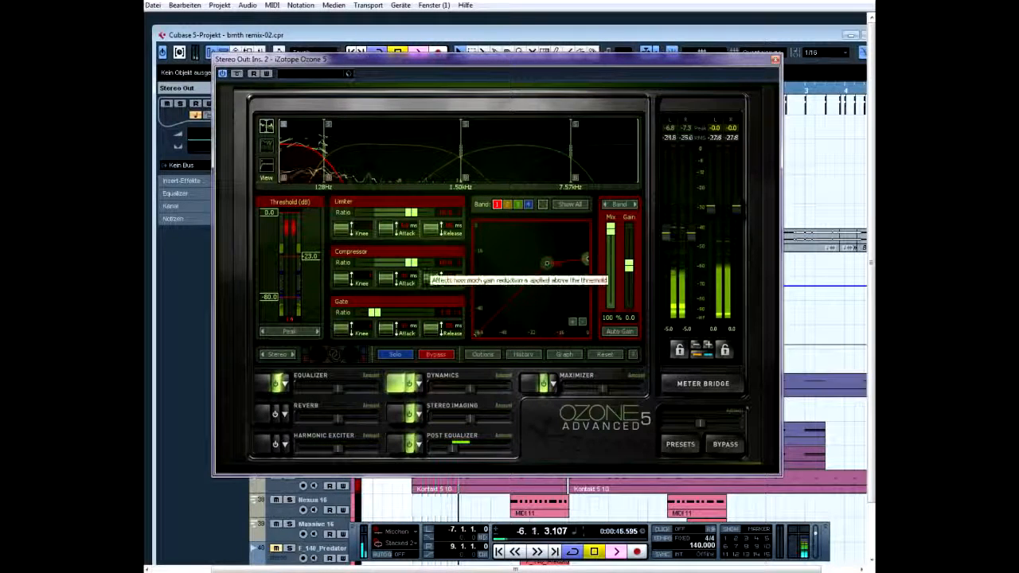
# Examine the limiter, compressor and gate settings of Dynamics bands 2, 3 and 4
pyautogui.click(383, 159)
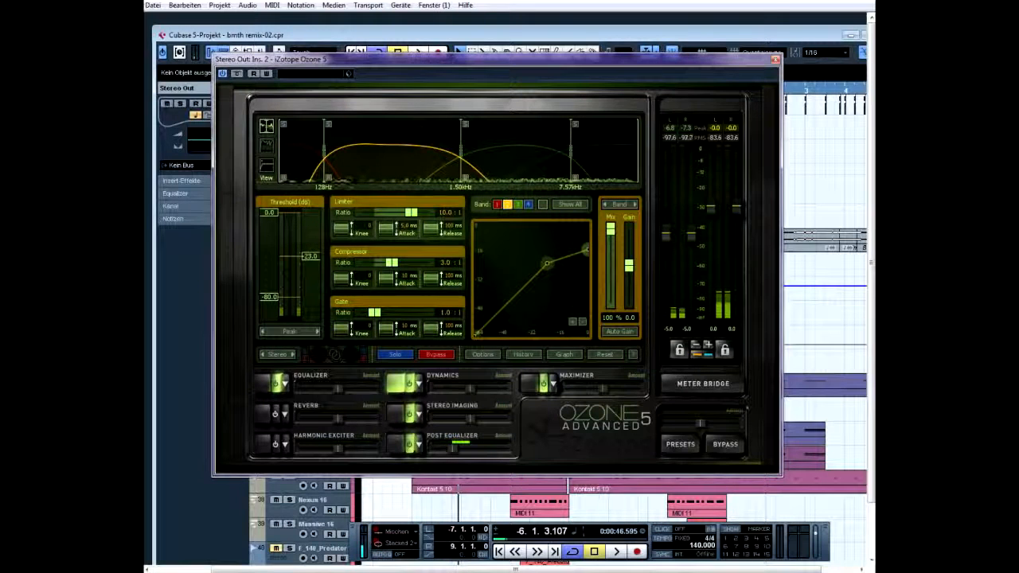
pyautogui.click(516, 159)
pyautogui.click(605, 159)
pyautogui.click(516, 159)
pyautogui.click(383, 160)
pyautogui.click(516, 160)
pyautogui.click(605, 159)
# Compare the Mid and Side curves in the Equalizer module, ending on the Mid curve
pyautogui.click(264, 384)
pyautogui.click(318, 355)
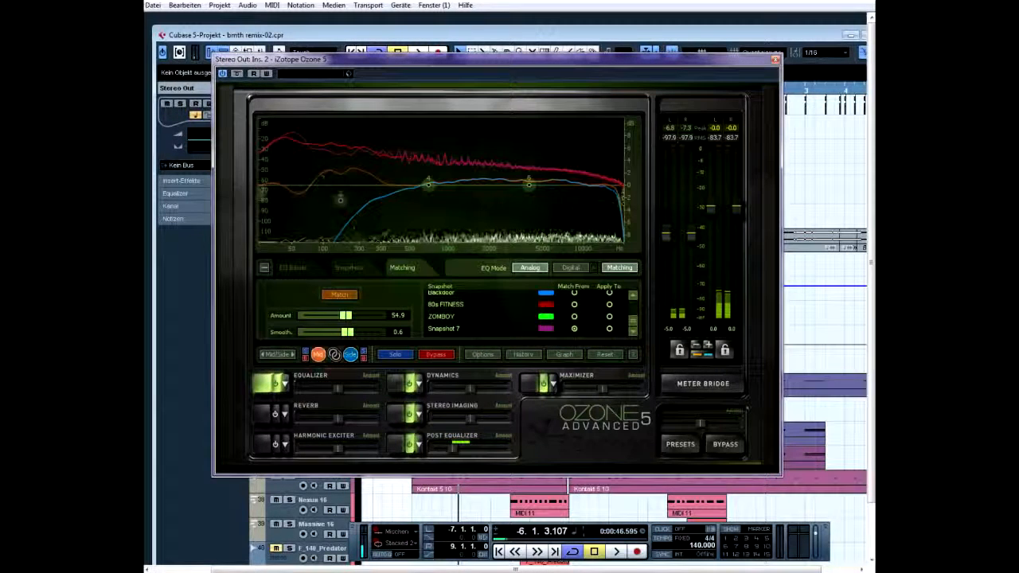
pyautogui.click(350, 355)
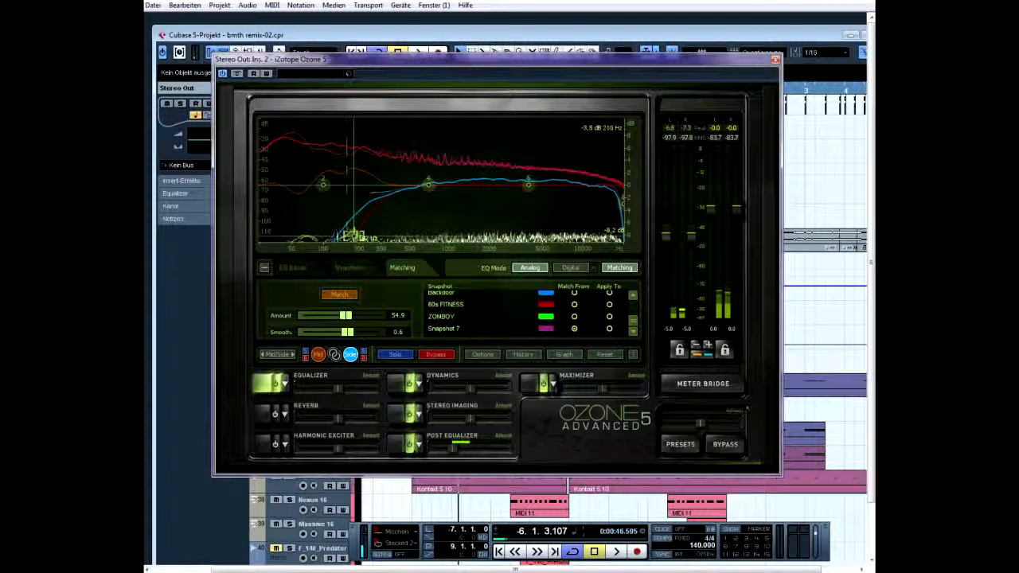
pyautogui.click(319, 355)
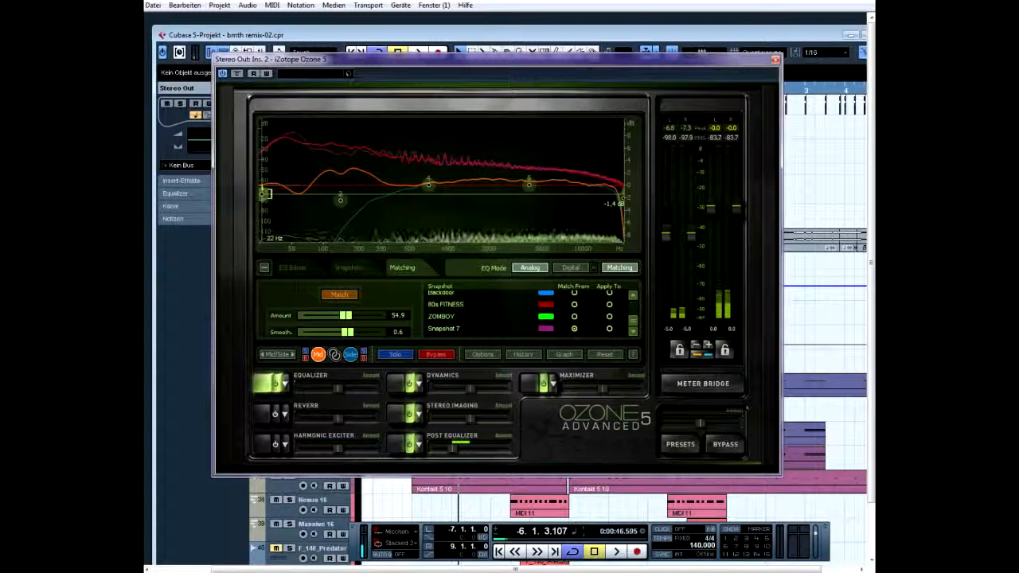
# Examine the Equalizer's stored spectrum snapshots and the Match From and Apply To choices in its matching settings
pyautogui.click(348, 267)
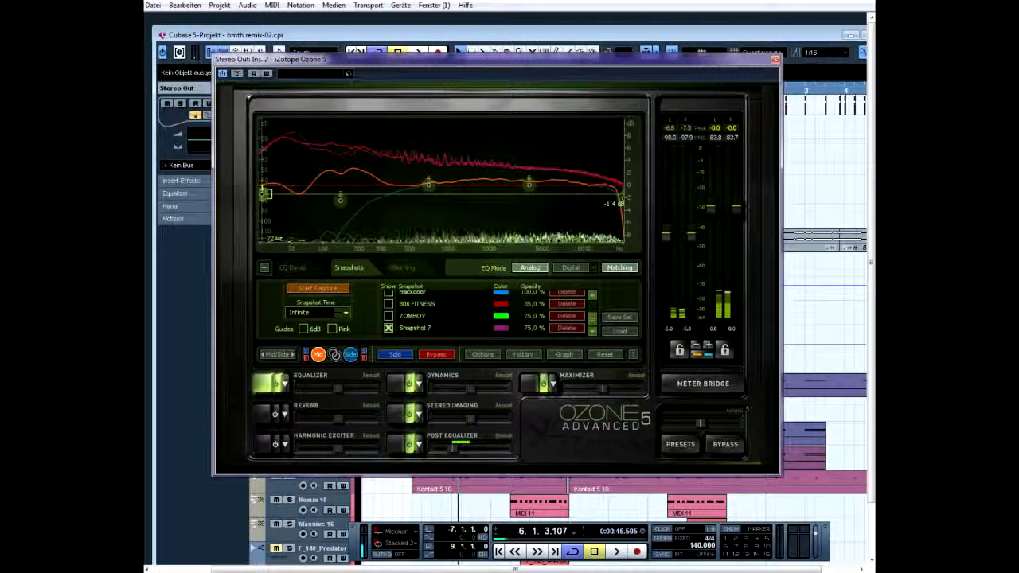
pyautogui.scroll(4, 485, 313)
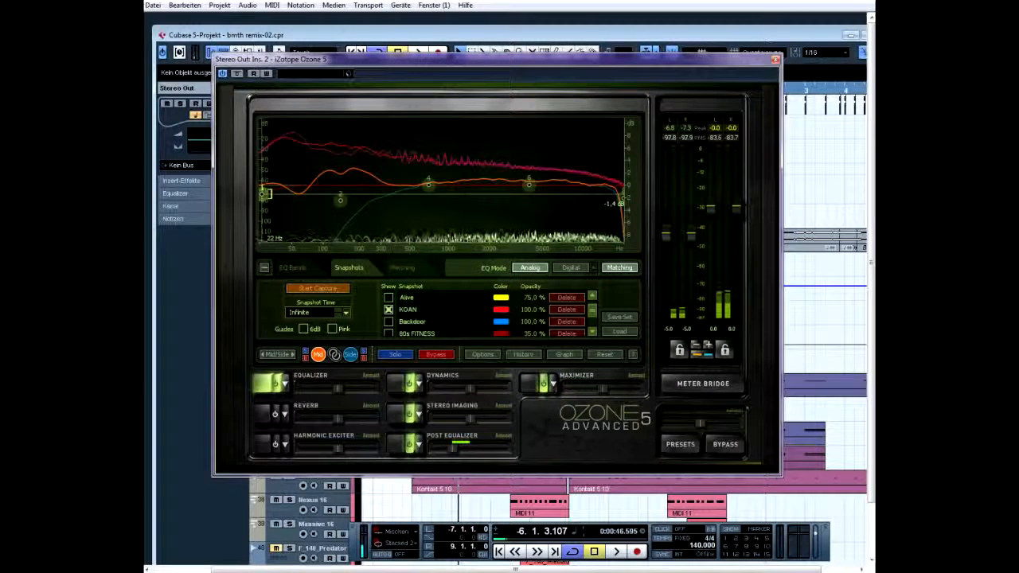
pyautogui.click(403, 267)
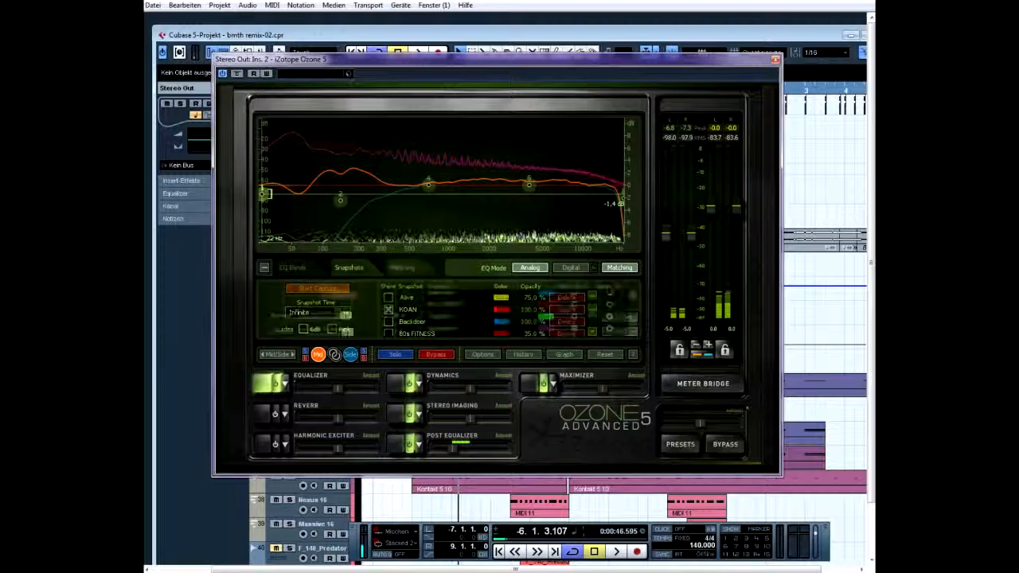
pyautogui.scroll(2, 486, 310)
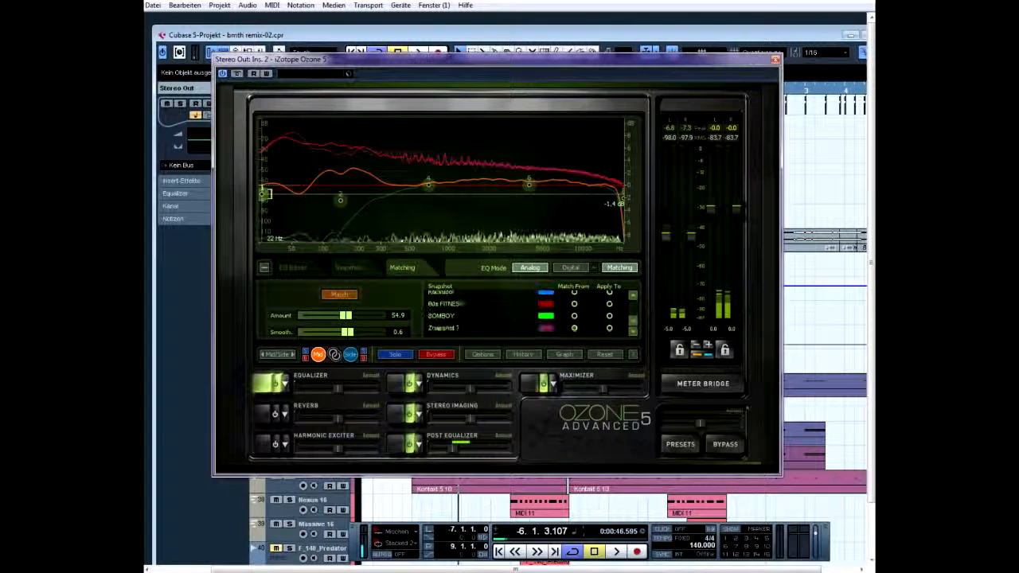
pyautogui.scroll(2, 486, 311)
pyautogui.scroll(1, 486, 311)
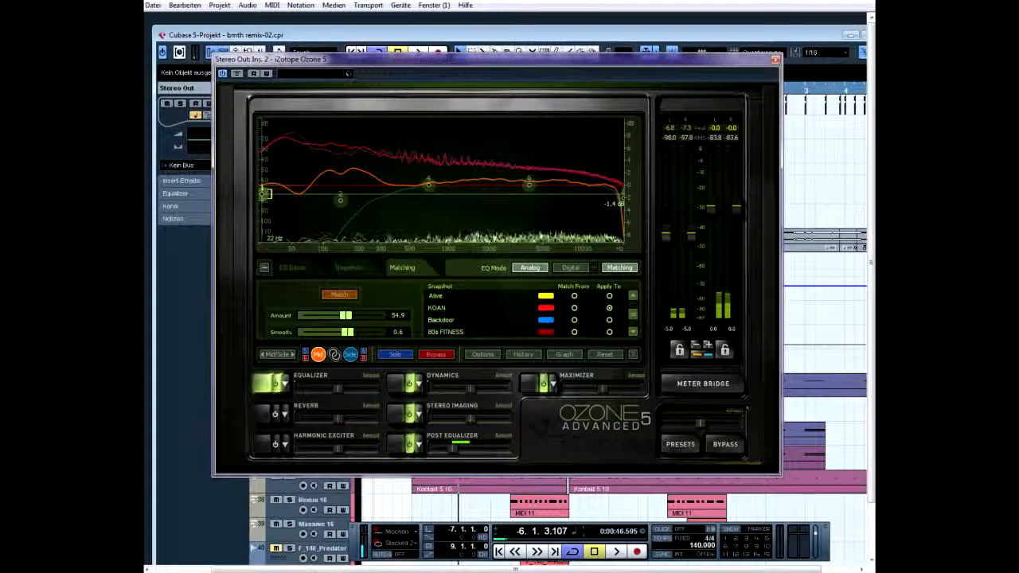
# Display the Maximizer settings and play the mix to check the limiting and RMS output levels
pyautogui.click(396, 383)
pyautogui.click(529, 383)
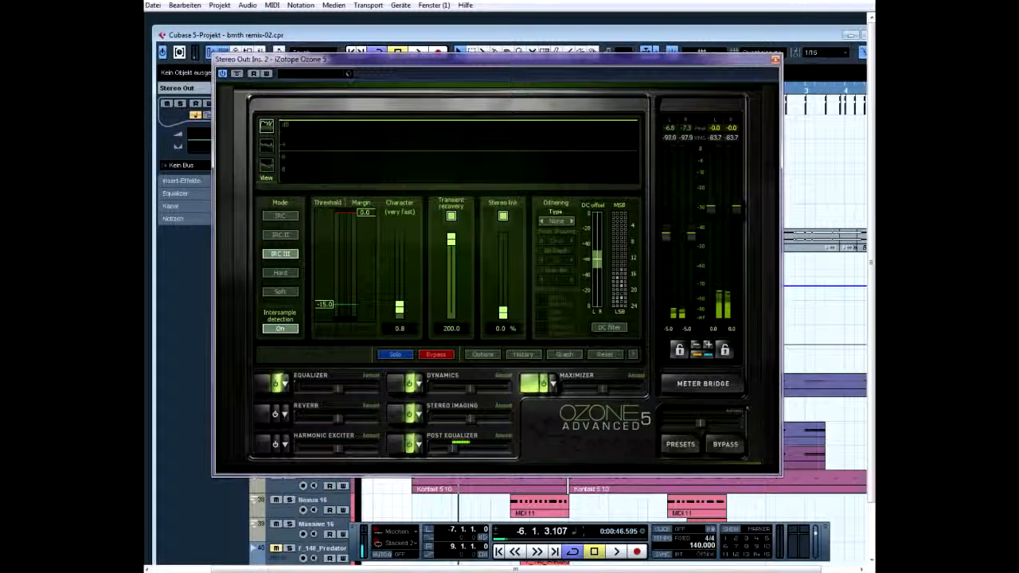
pyautogui.press('space')
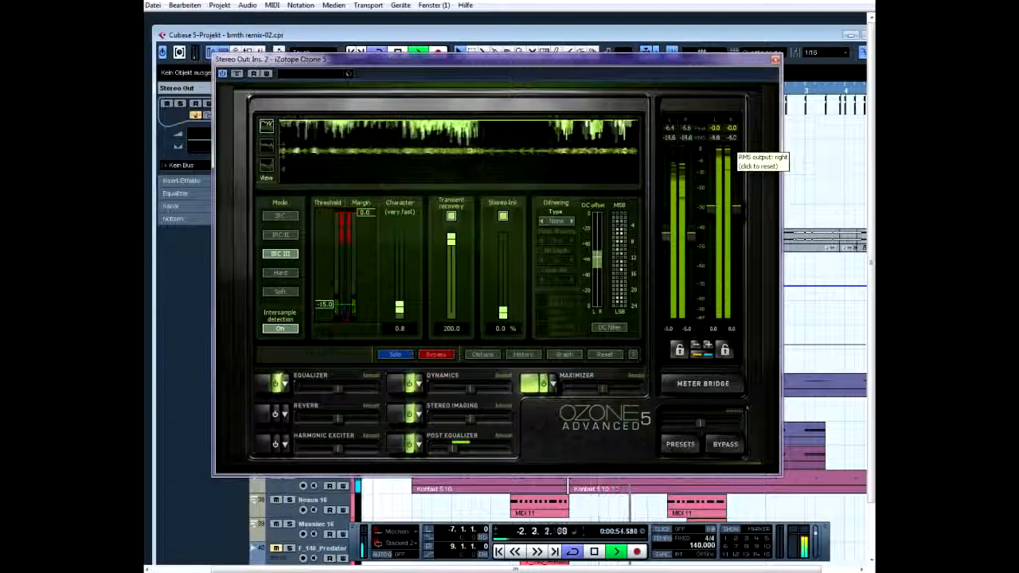
# During playback, examine Dynamics bands 1 and 2 and the band widths and vectorscope in Stereo Imaging
pyautogui.click(396, 383)
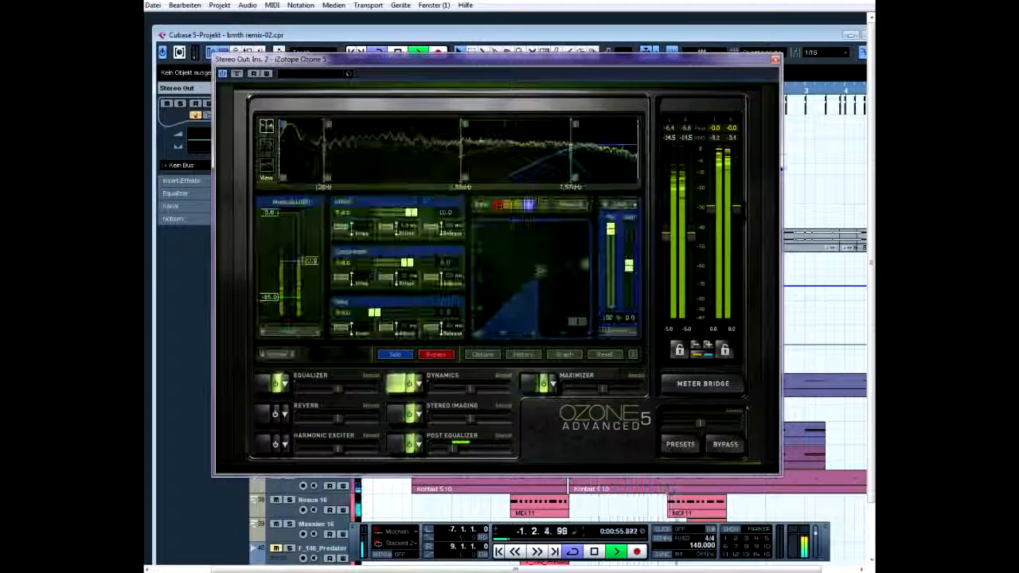
pyautogui.click(283, 124)
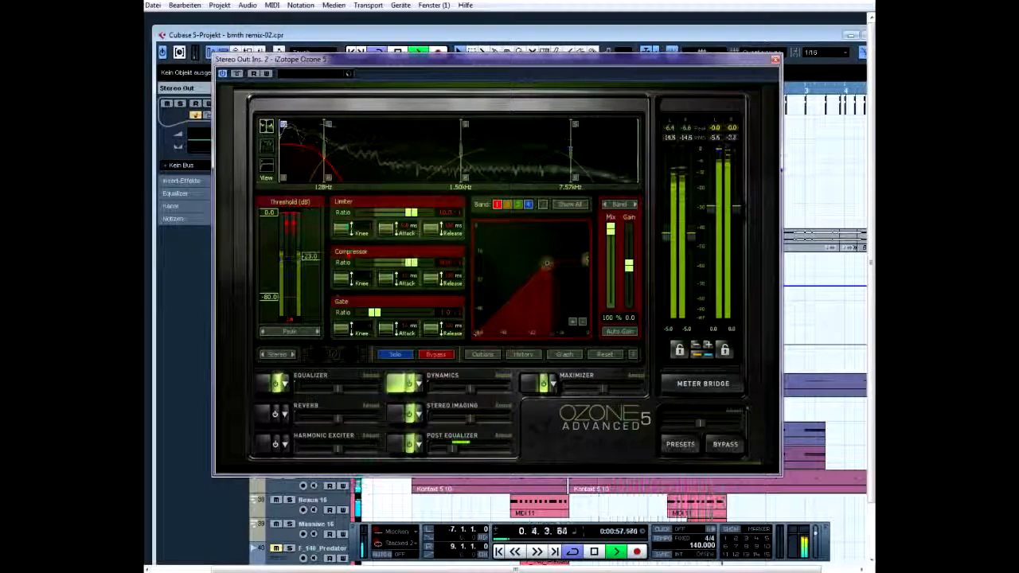
pyautogui.click(328, 124)
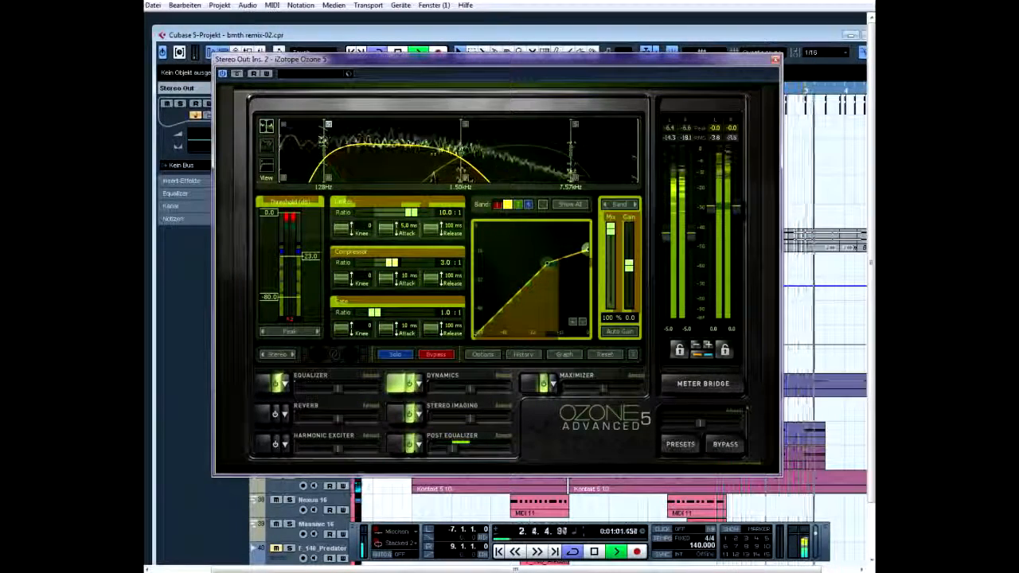
pyautogui.click(328, 124)
pyautogui.click(395, 414)
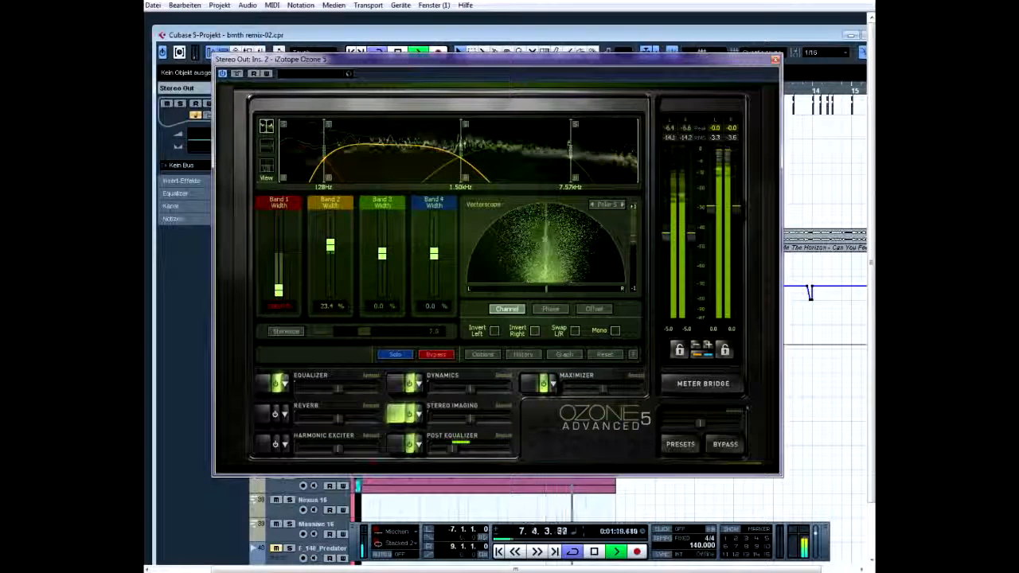
# Try ZOMBOY as the Apply To snapshot in the Equalizer's Mid matching during playback, and choose a different snapshot after listening
pyautogui.click(264, 384)
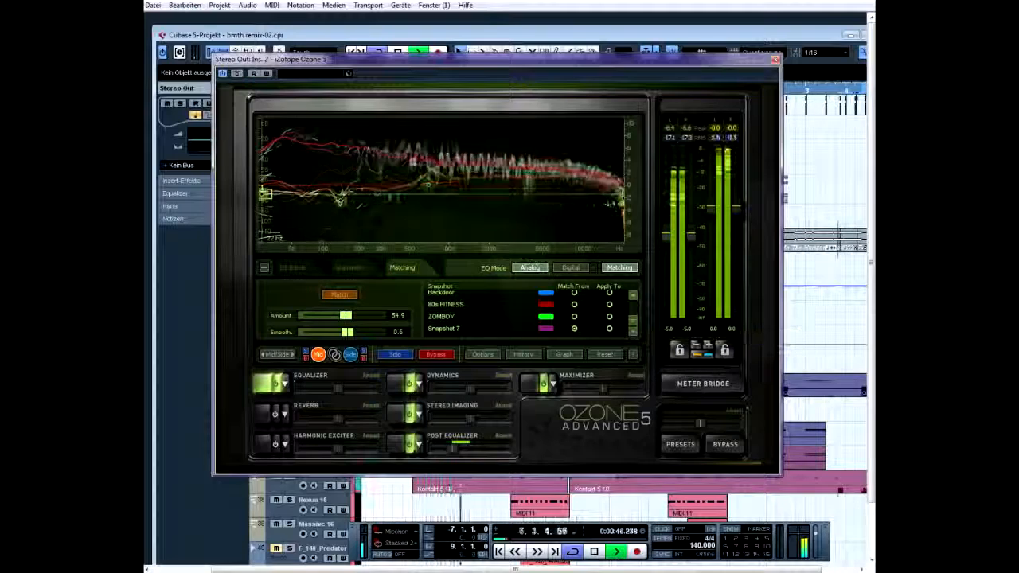
pyautogui.scroll(1, 609, 316)
pyautogui.click(609, 328)
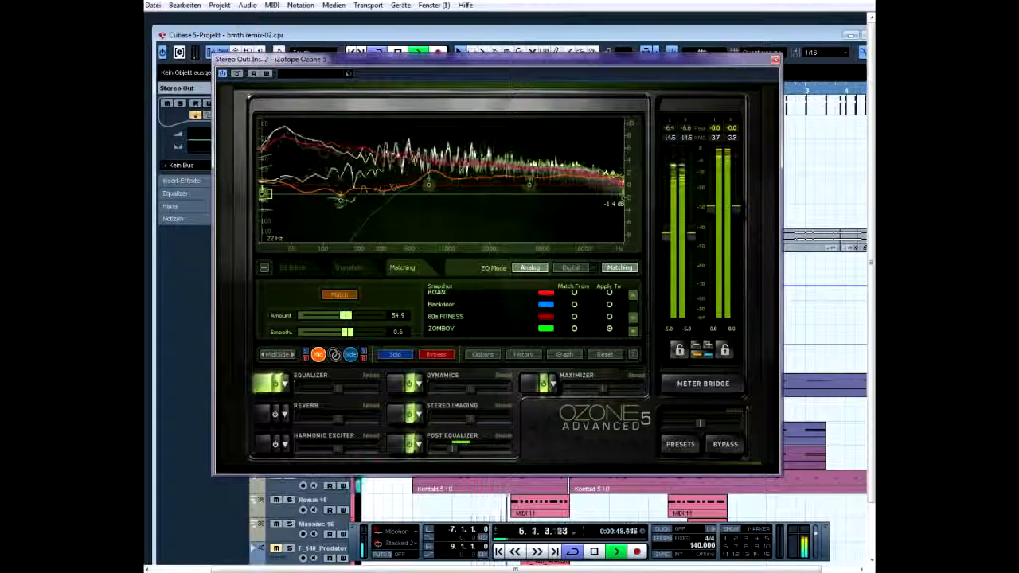
pyautogui.scroll(2, 609, 316)
pyautogui.click(609, 313)
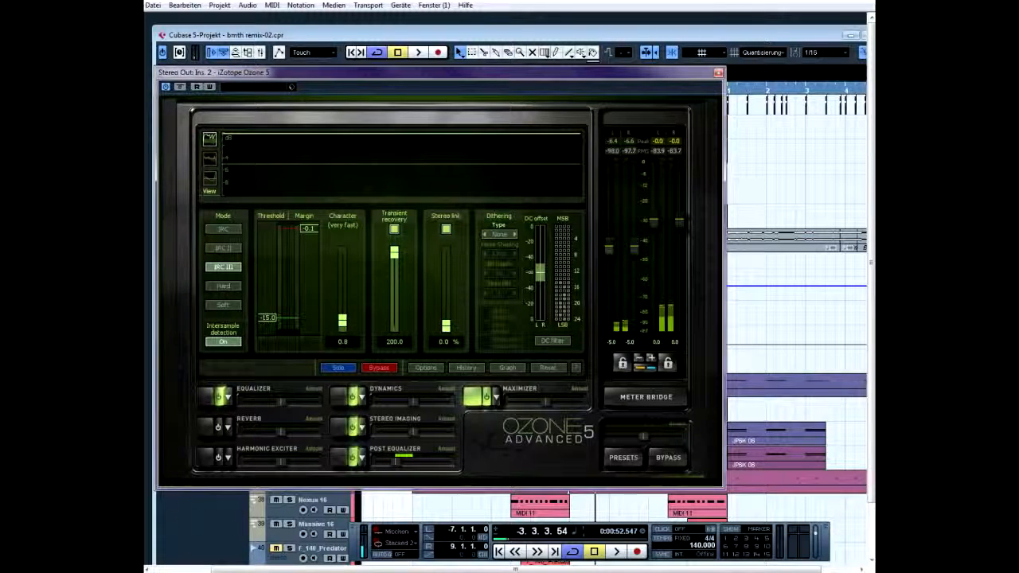
# Move the iZotope Ozone 5 window higher to uncover more of the arrangement tracks beneath it
pyautogui.moveTo(438, 73); pyautogui.dragTo(438, 35)
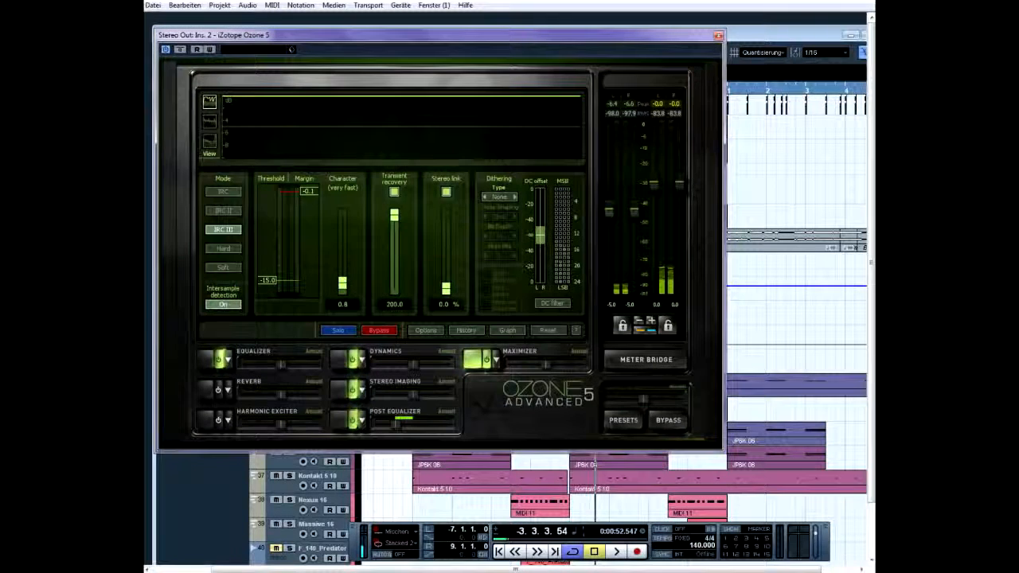